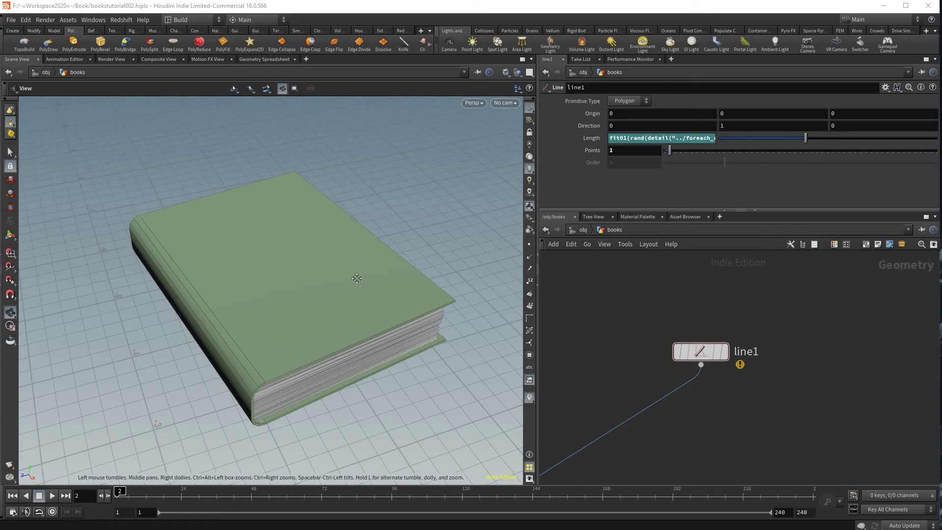
# Step: Raise the line's point count to 27 to preview a taller stack of books
pyautogui.moveTo(363, 262); pyautogui.dragTo(803, 149)
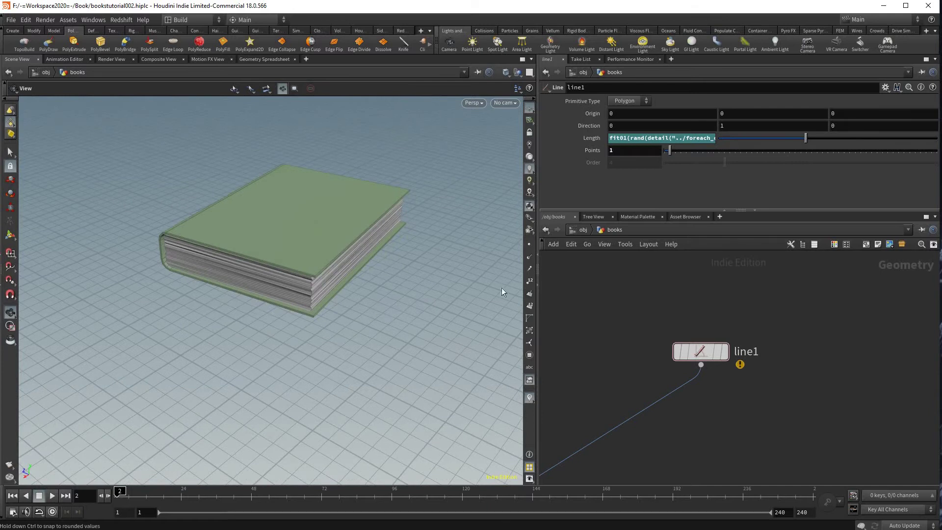
pyautogui.click(692, 151)
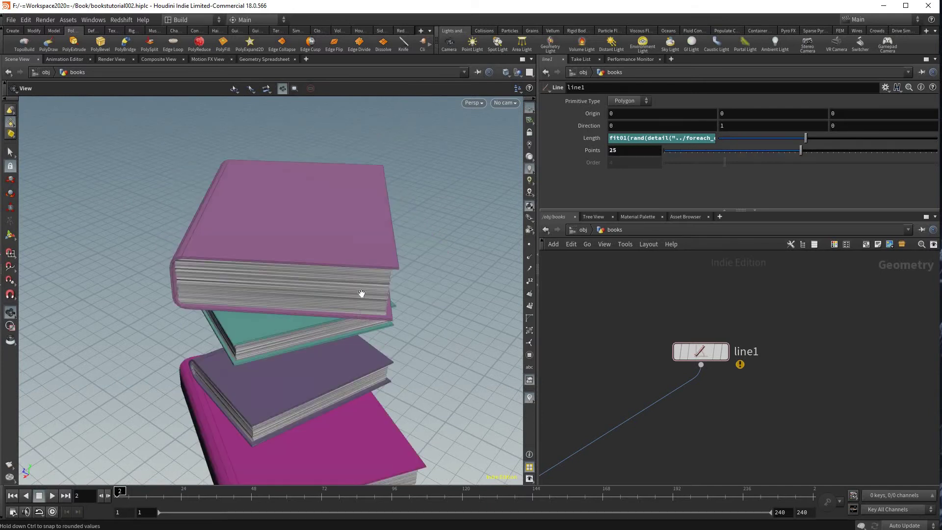
pyautogui.moveTo(371, 176)
pyautogui.mouseDown(button='middle')
pyautogui.moveTo(343, 290)
pyautogui.moveTo(363, 176)
pyautogui.mouseUp(button='middle')
pyautogui.moveTo(364, 177); pyautogui.dragTo(388, 221)
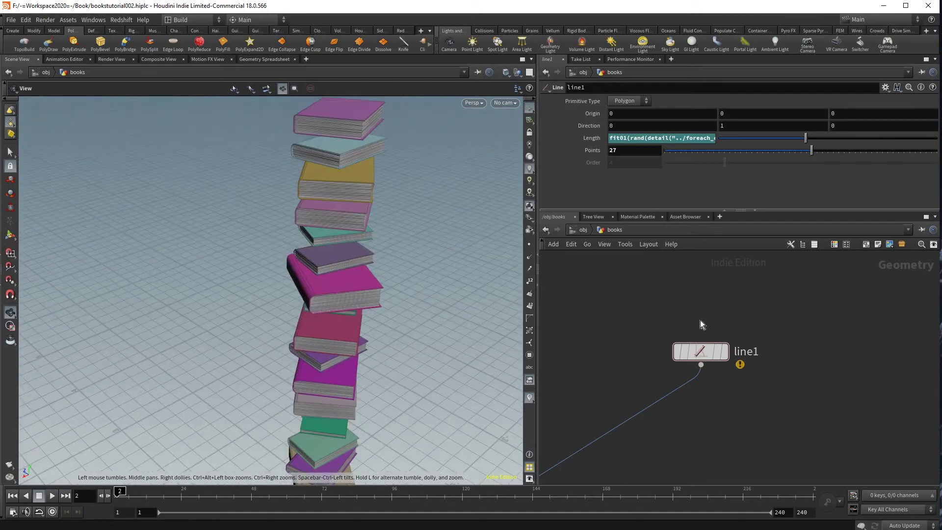
# Step: Delete the books object at the object level and add a new, empty Geometry object
pyautogui.press('u')
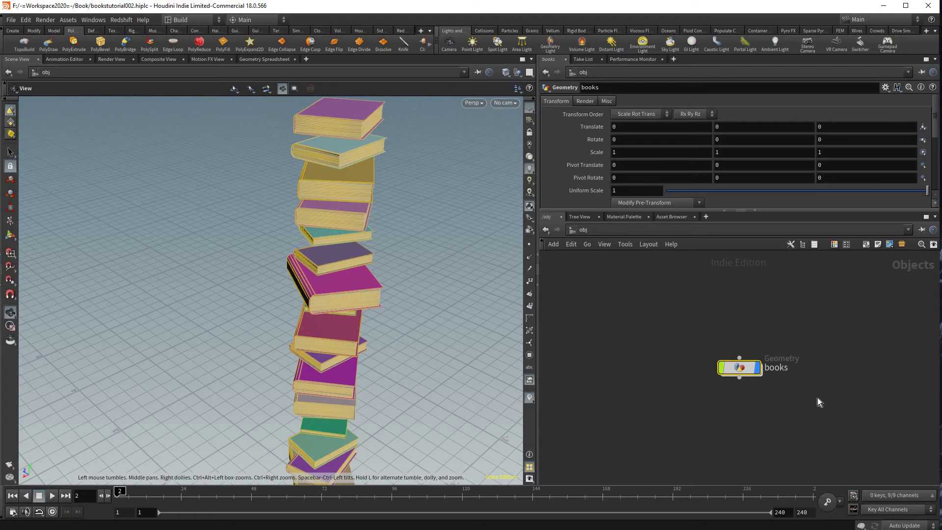
pyautogui.press('Delete')
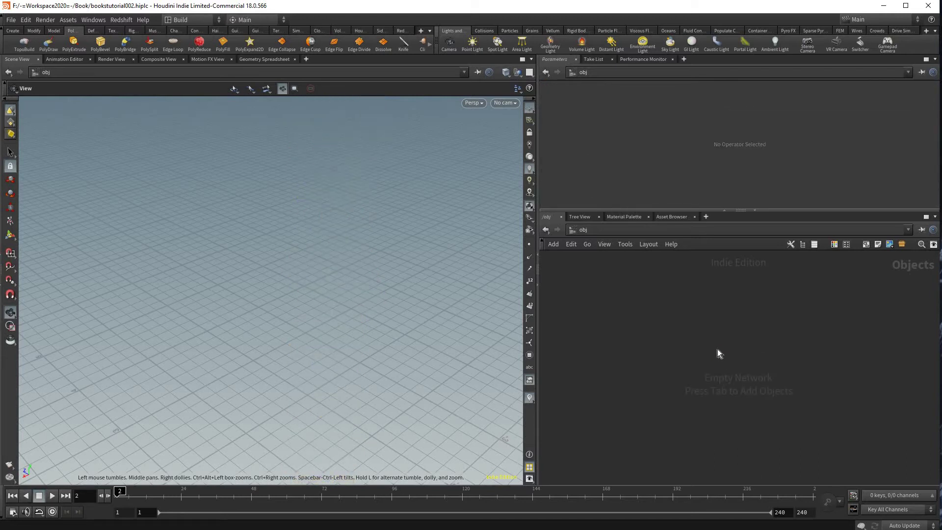
pyautogui.press('Tab')
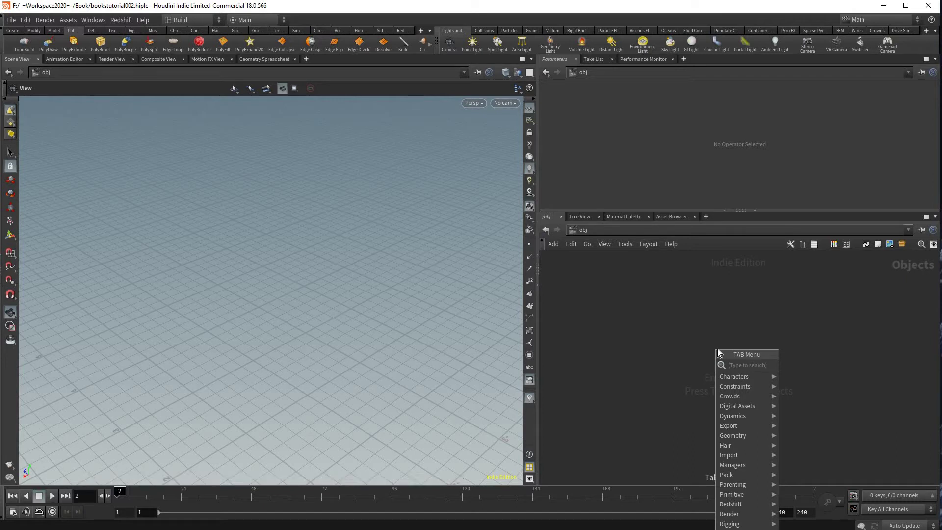
pyautogui.write('geo')
pyautogui.press('Return')
pyautogui.click(721, 349)
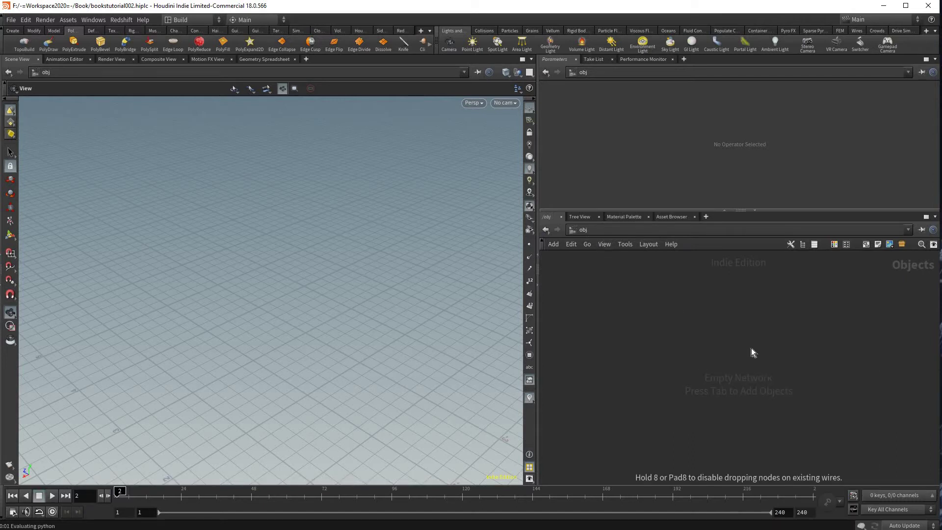
pyautogui.press('u')
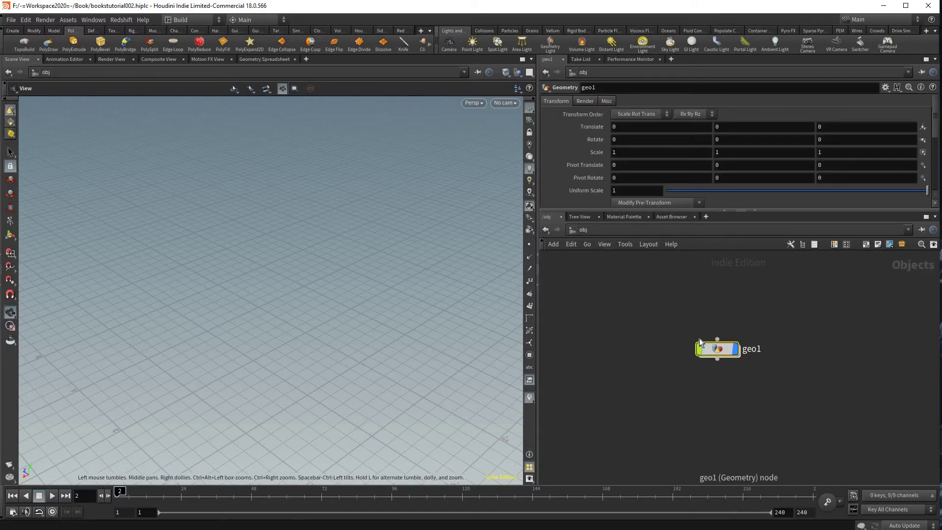
# Step: Add a Box node inside the new Geometry object
pyautogui.press('i')
pyautogui.press('Tab')
pyautogui.write('b')
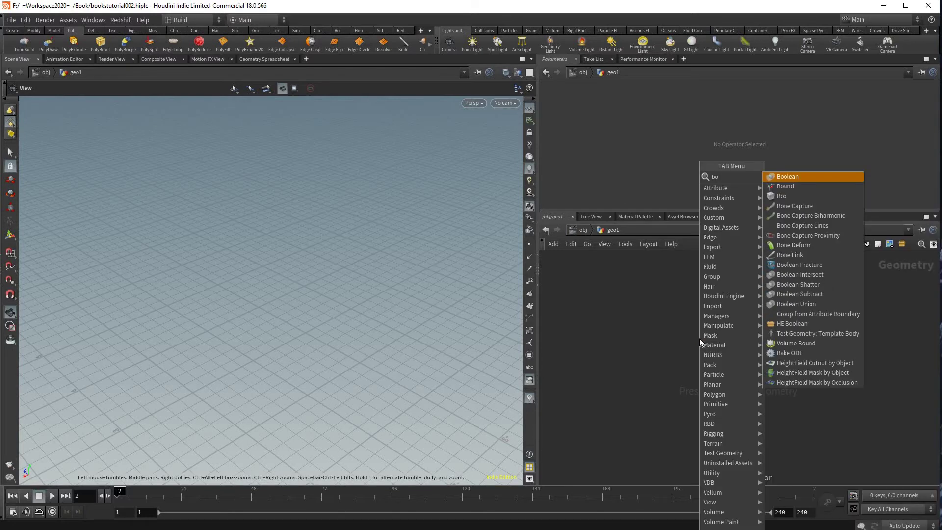
pyautogui.press('Return')
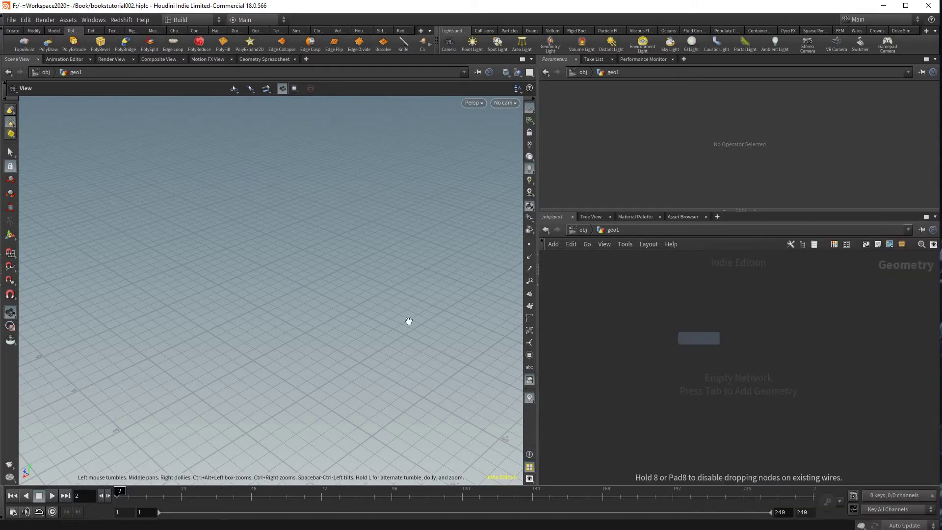
pyautogui.click(409, 321)
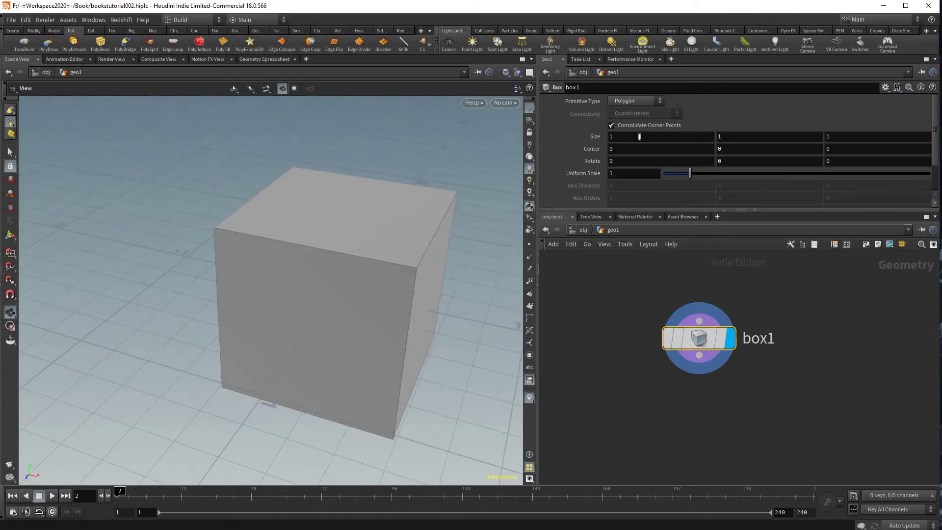
# Step: Set the box's size to .4, .07 and .3 in X, Y and Z to get a flat book shape
pyautogui.click(640, 137)
pyautogui.press('Tab')
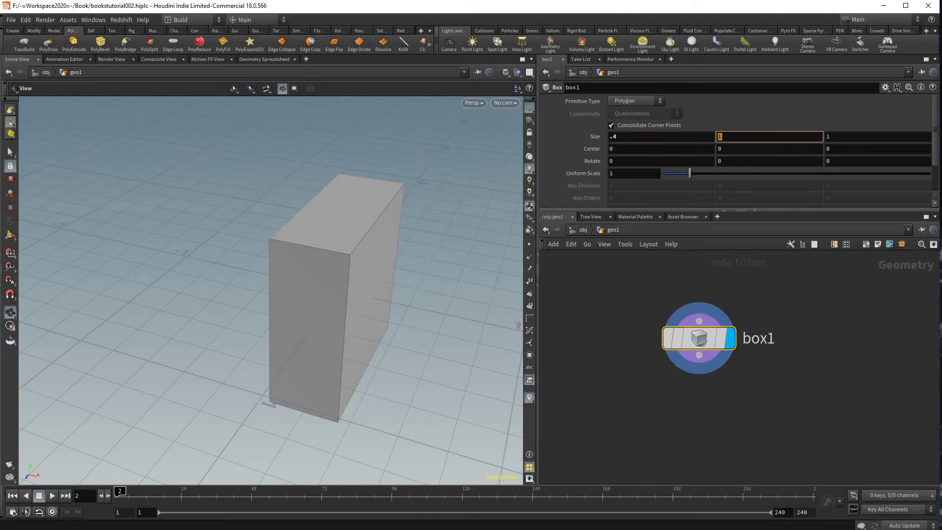
pyautogui.click(782, 136)
pyautogui.write('07')
pyautogui.press('Tab')
pyautogui.write('.3')
pyautogui.press('Return')
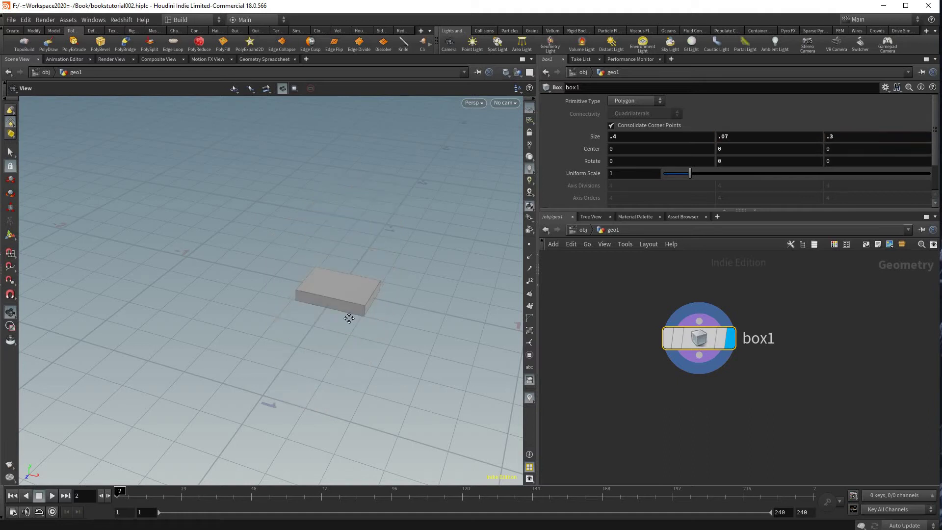
pyautogui.moveTo(362, 300); pyautogui.dragTo(384, 248)
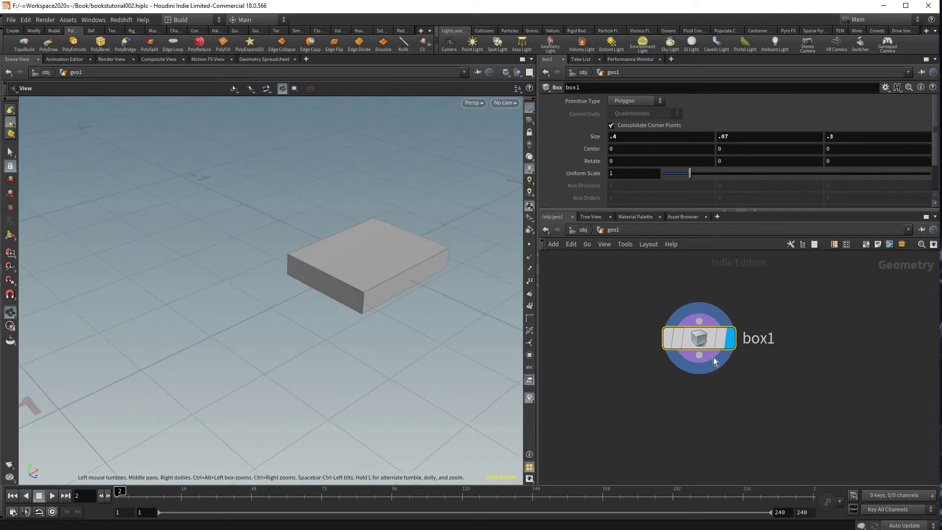
# Step: Add a Split node below the box, fed by the box's output
pyautogui.moveTo(707, 359); pyautogui.dragTo(708, 301, button='middle')
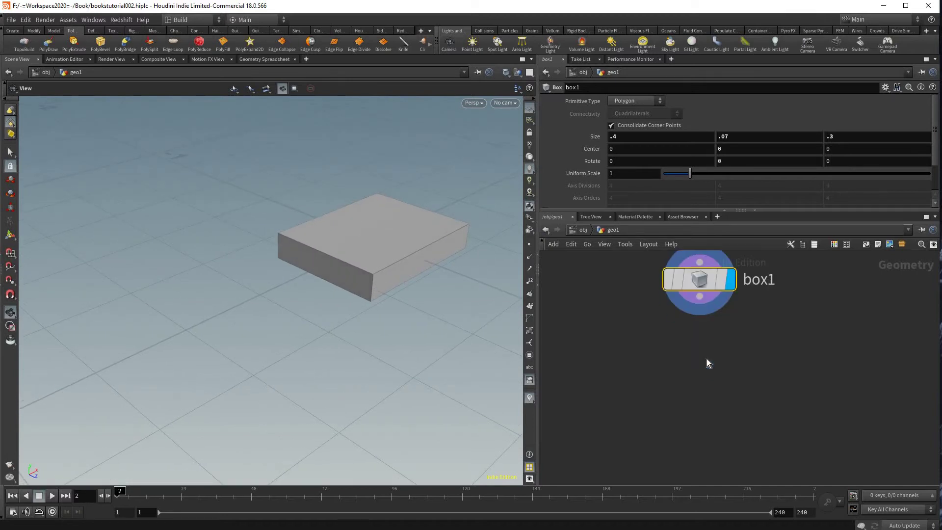
pyautogui.press('Tab')
pyautogui.write('split')
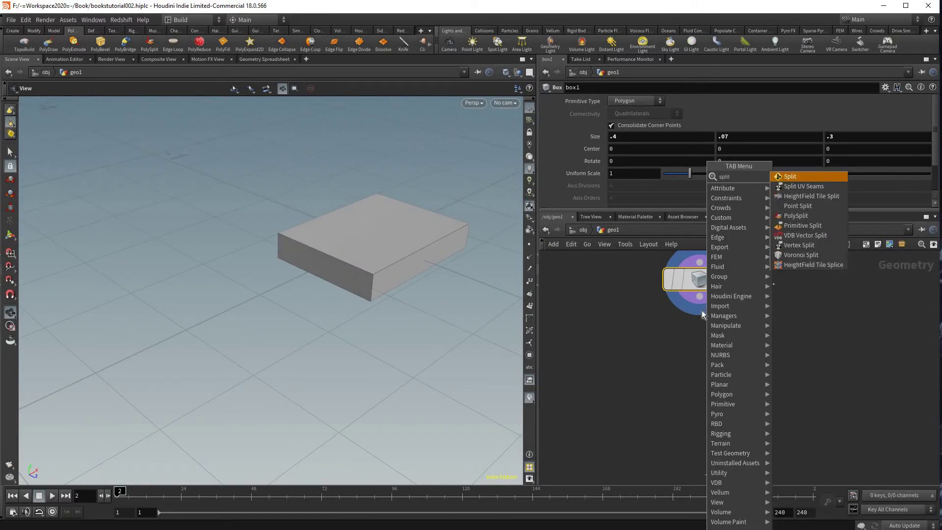
pyautogui.press('Return')
pyautogui.click(699, 359)
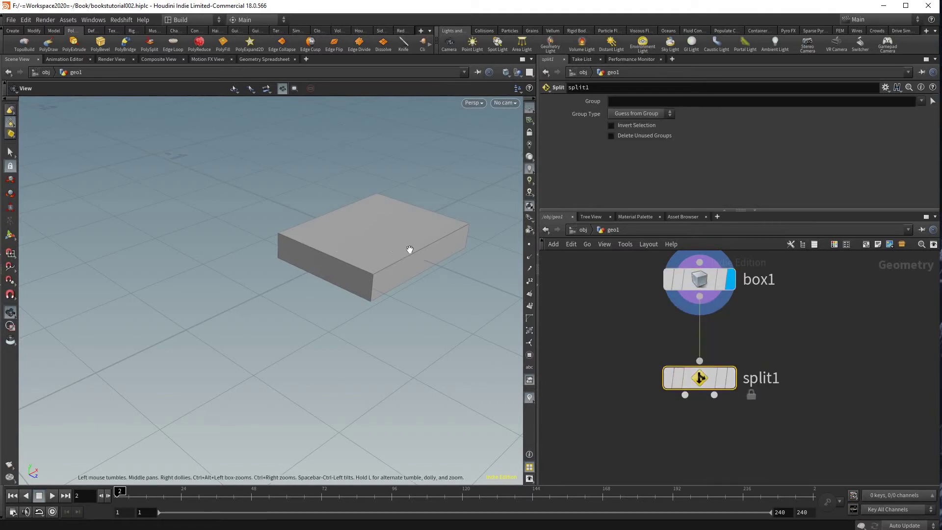
# Step: Set the split's group to the box's three adjoining page-side faces, primitives 1-3, leaving out the spine
pyautogui.moveTo(410, 249); pyautogui.dragTo(388, 270)
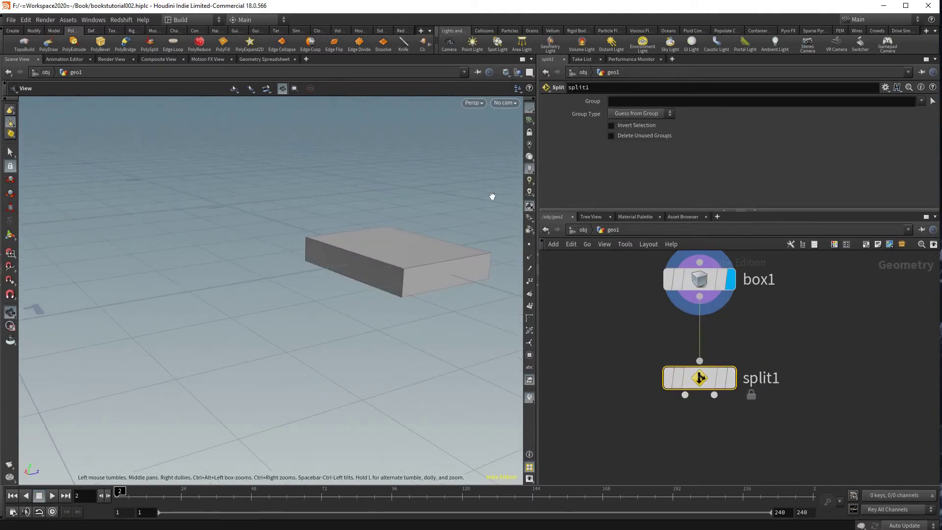
pyautogui.moveTo(492, 195); pyautogui.dragTo(458, 226)
pyautogui.moveTo(328, 269); pyautogui.dragTo(396, 314)
pyautogui.press('h')
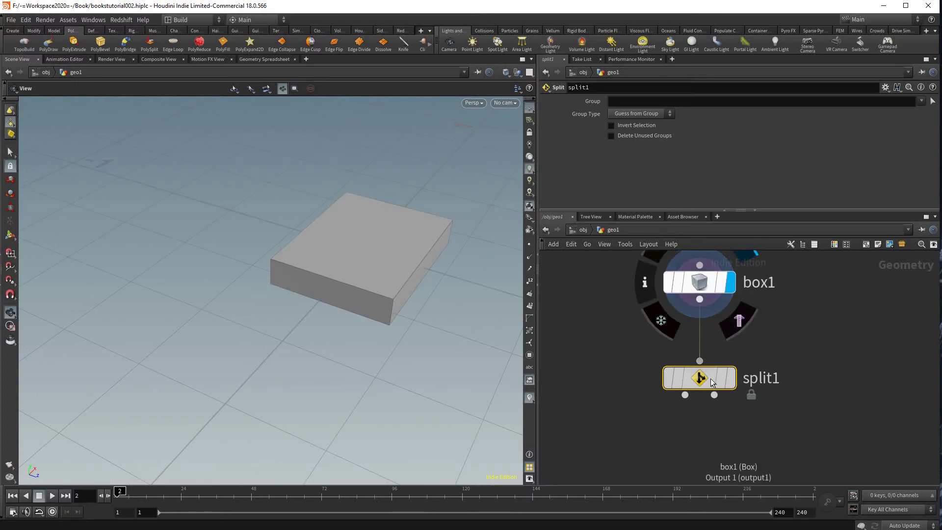
pyautogui.click(931, 103)
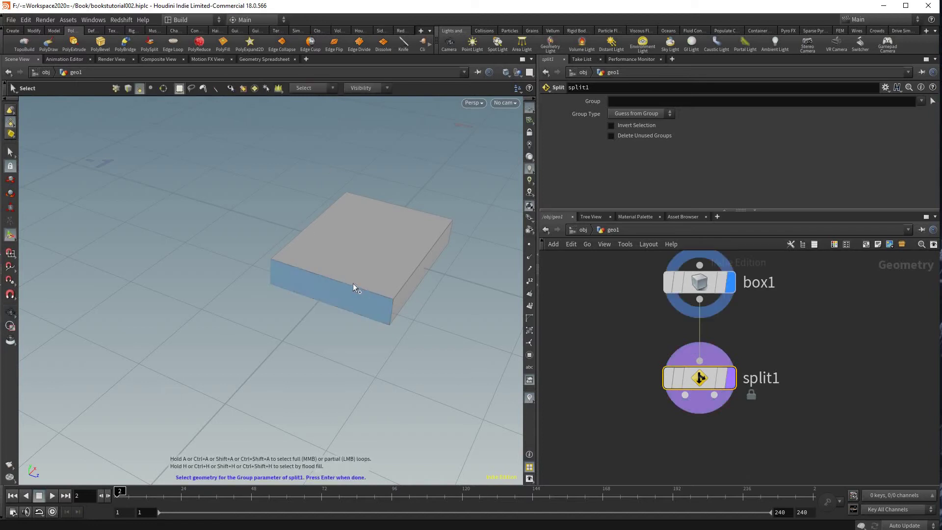
pyautogui.click(353, 284)
pyautogui.keyDown('shift'); pyautogui.click(398, 310); pyautogui.keyUp('shift')
pyautogui.moveTo(328, 258)
pyautogui.mouseDown()
pyautogui.moveTo(332, 295)
pyautogui.moveTo(271, 294)
pyautogui.moveTo(417, 301)
pyautogui.moveTo(425, 278)
pyautogui.moveTo(463, 293)
pyautogui.moveTo(255, 282)
pyautogui.moveTo(401, 316)
pyautogui.mouseUp()
pyautogui.press('Return')
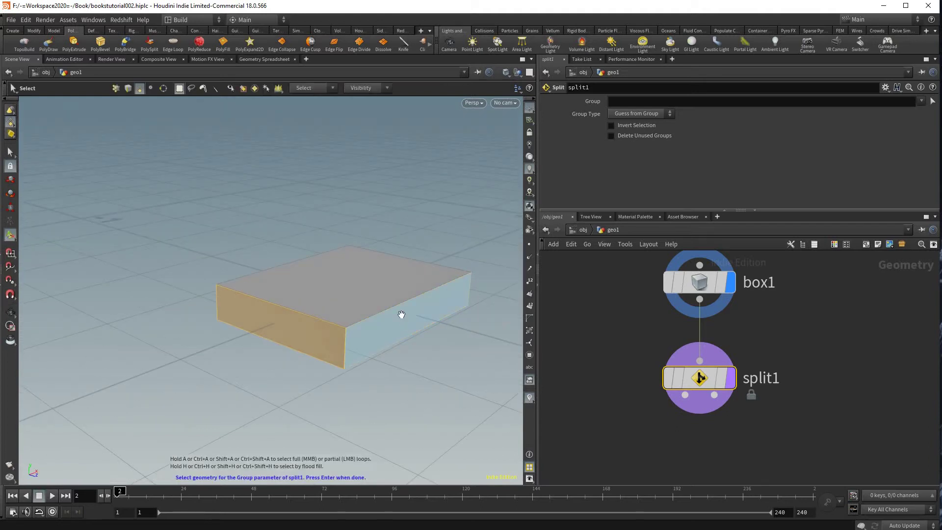
pyautogui.press('Return')
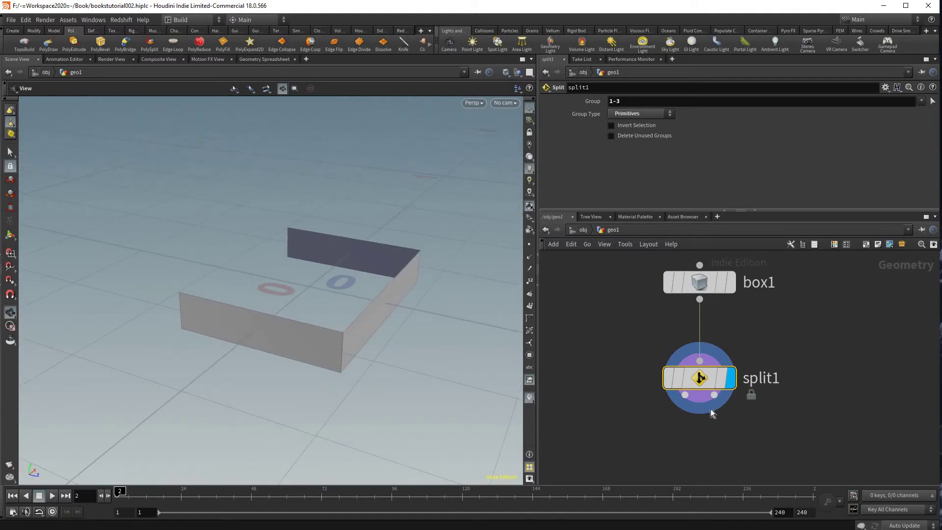
# Step: Add a Group Create node connected to the split's second output and display it
pyautogui.moveTo(711, 408); pyautogui.dragTo(721, 350, button='middle')
pyautogui.scroll(-2, 710, 409)
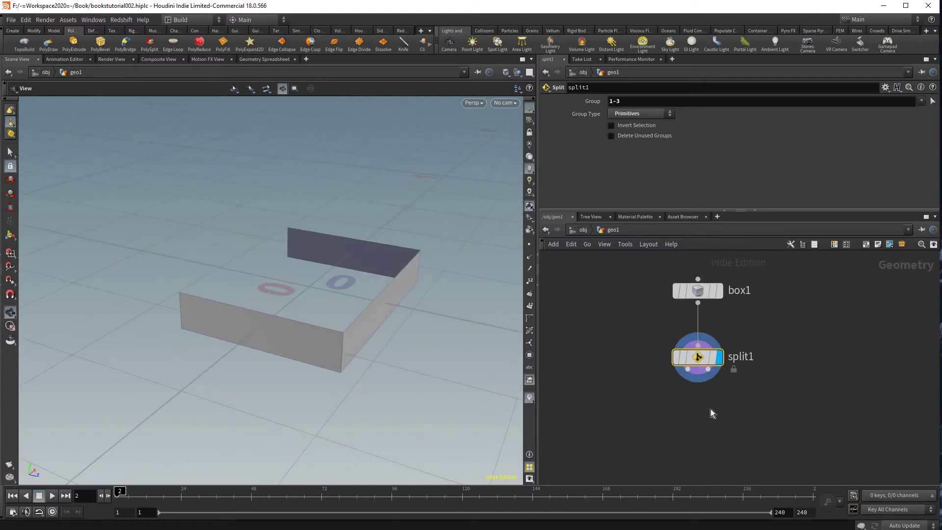
pyautogui.press('Tab')
pyautogui.write('group')
pyautogui.press('Return')
pyautogui.click(745, 415)
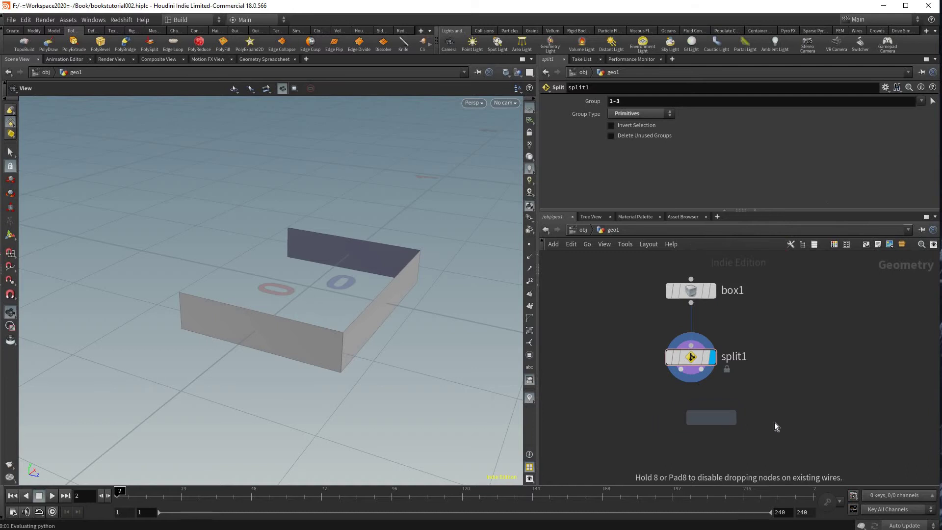
pyautogui.moveTo(706, 375); pyautogui.dragTo(754, 420)
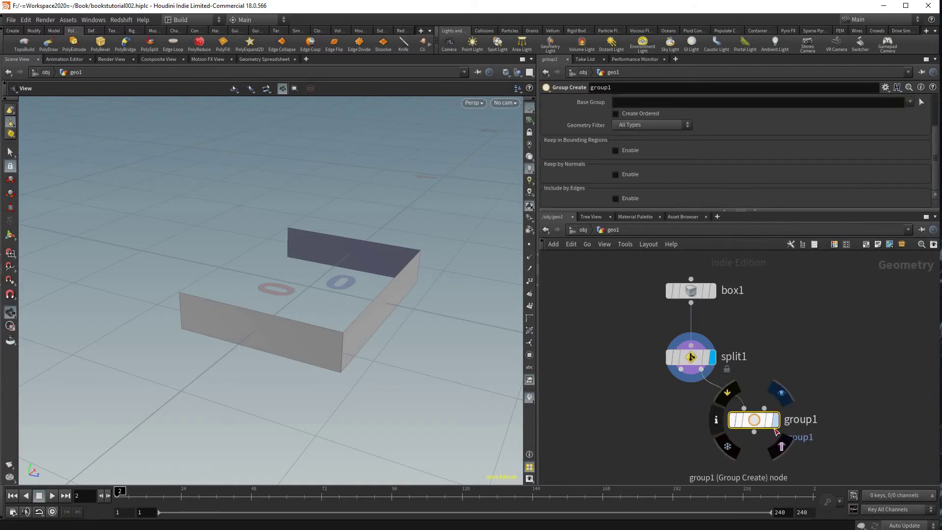
pyautogui.click(776, 420)
pyautogui.moveTo(353, 296); pyautogui.dragTo(341, 302)
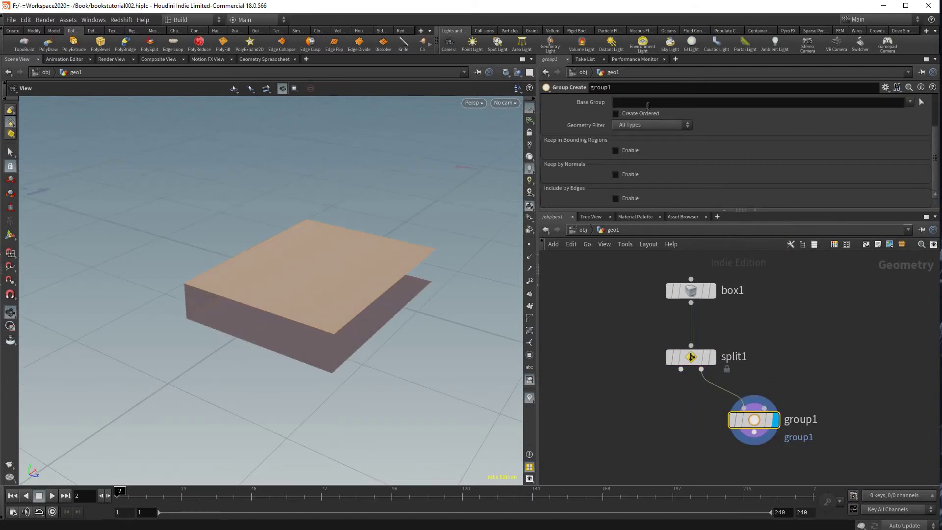
# Step: Set the Base Group of the group node on the split's second output to cover
pyautogui.click(647, 113)
pyautogui.click(648, 106)
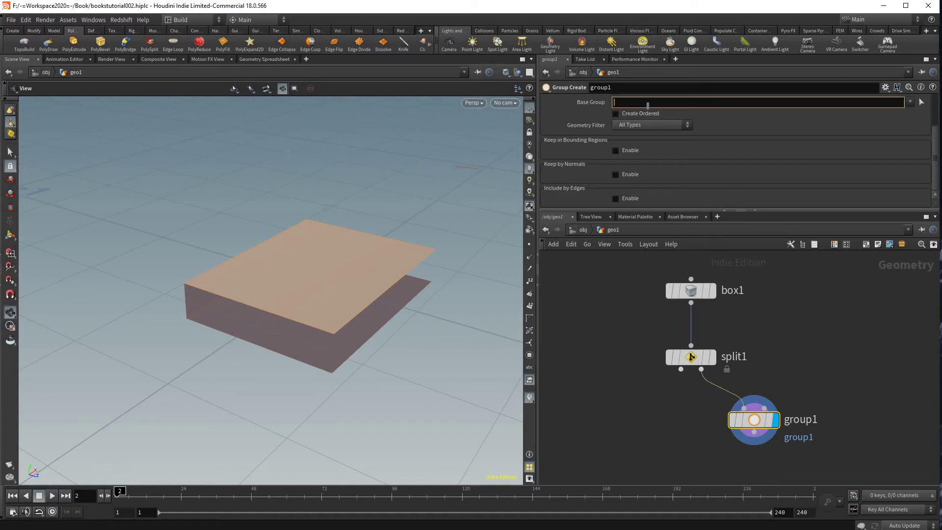
pyautogui.write('covert')
pyautogui.press('Return')
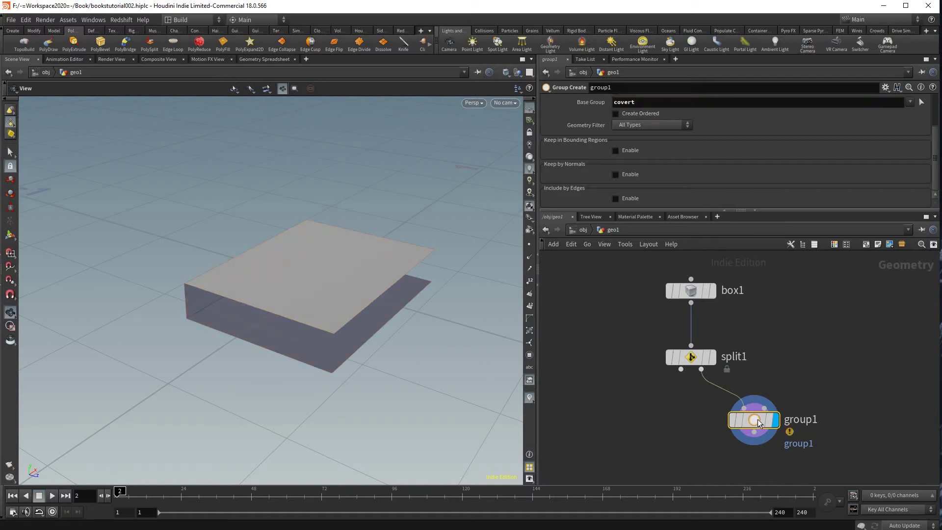
pyautogui.press('BackSpace')
pyautogui.press('Return')
# Step: Duplicate the cover group node and connect the copy to the split's first output
pyautogui.hotkey('ctrl', 'c')
pyautogui.hotkey('ctrl', 'v')
pyautogui.click(638, 415)
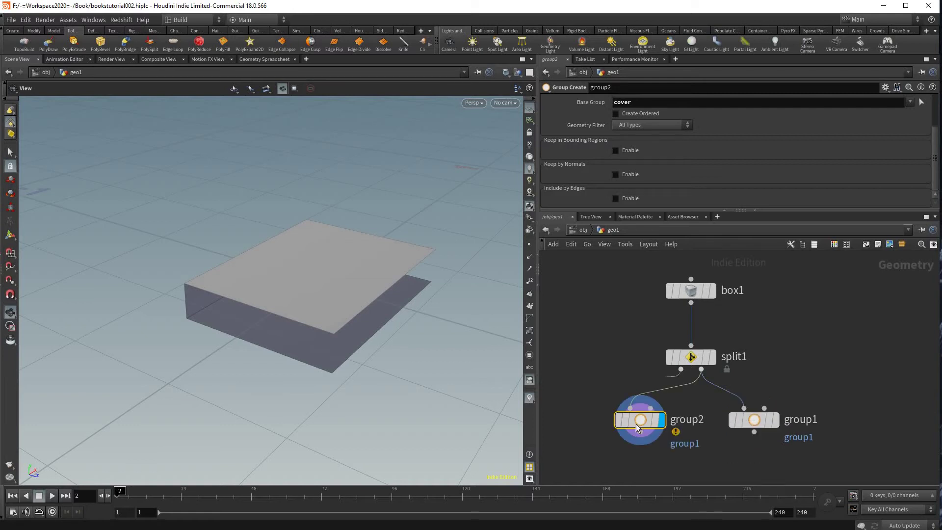
pyautogui.moveTo(636, 425); pyautogui.dragTo(648, 431)
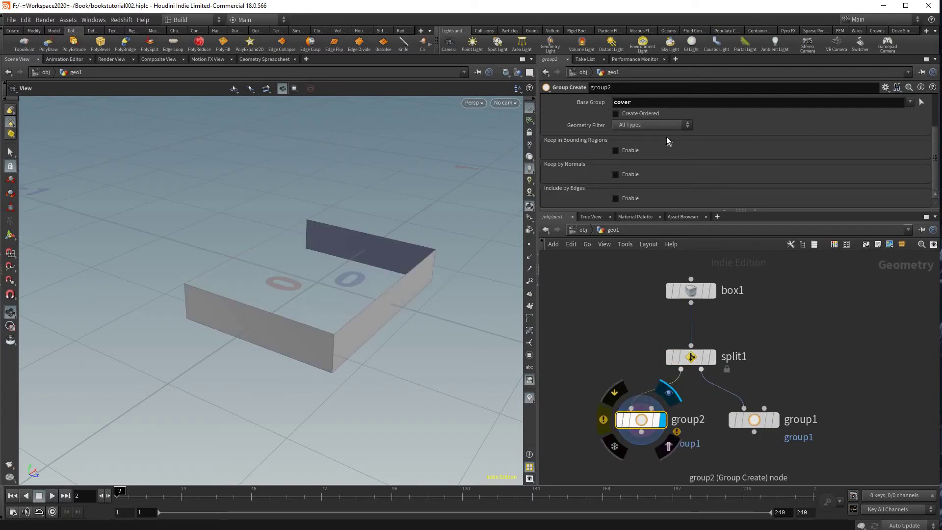
# Step: Set the duplicated group node's Base Group to sheets
pyautogui.doubleClick(660, 102)
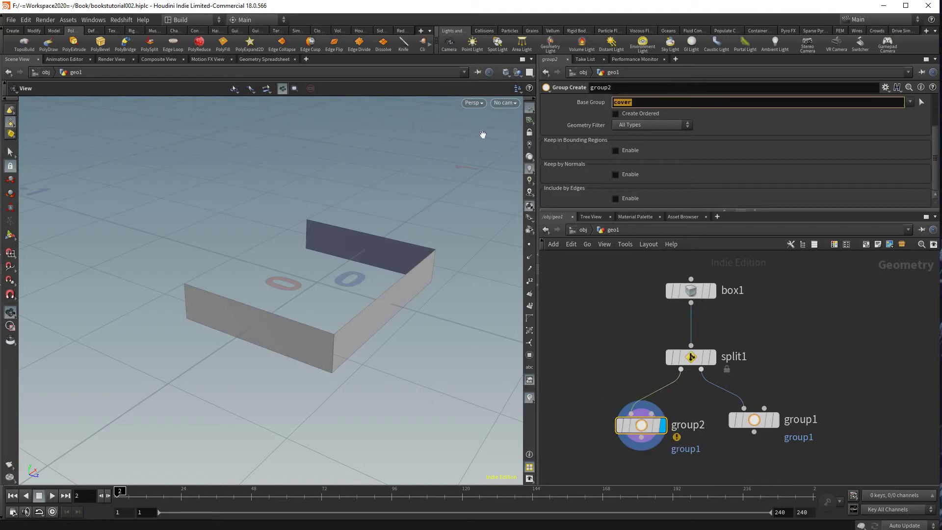
pyautogui.write('sheets')
pyautogui.press('Return')
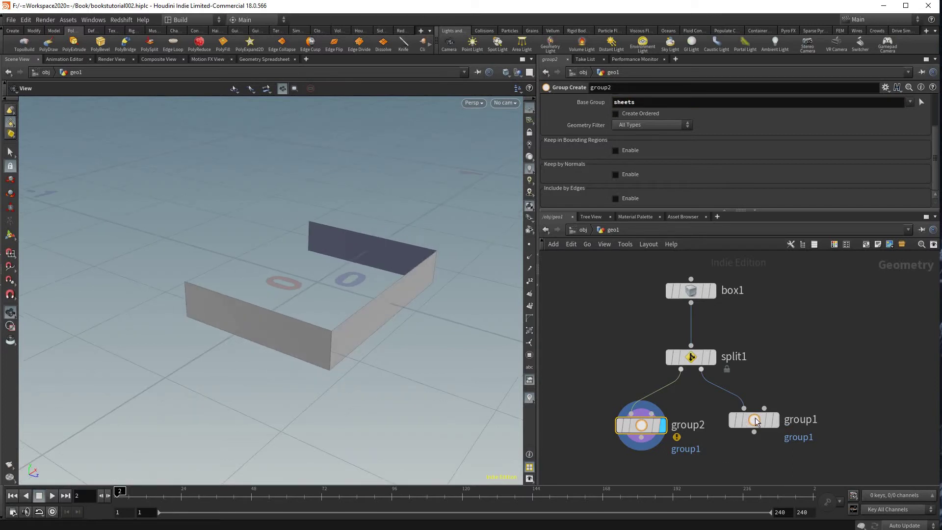
# Step: Display each group node in turn, ending on the sheets one, and space the two evenly below the split node
pyautogui.click(780, 395)
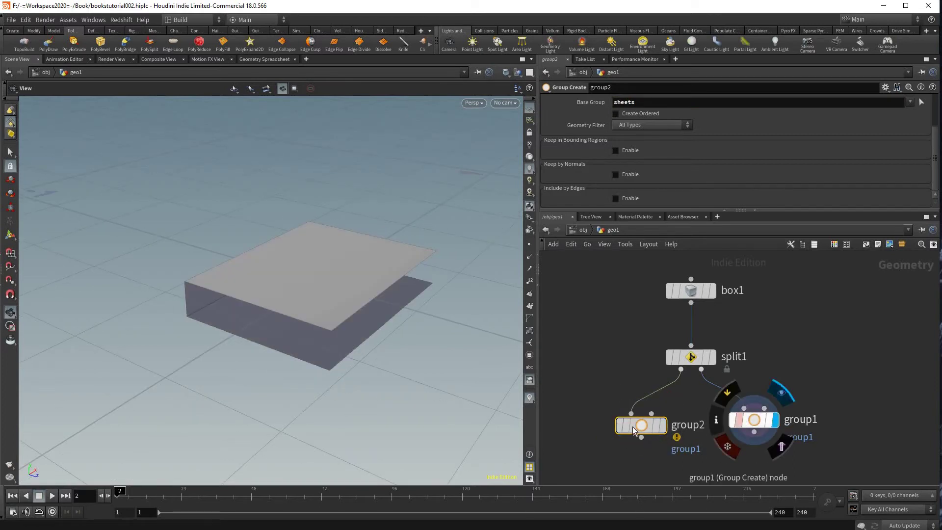
pyautogui.moveTo(754, 420); pyautogui.dragTo(779, 426)
pyautogui.click(662, 425)
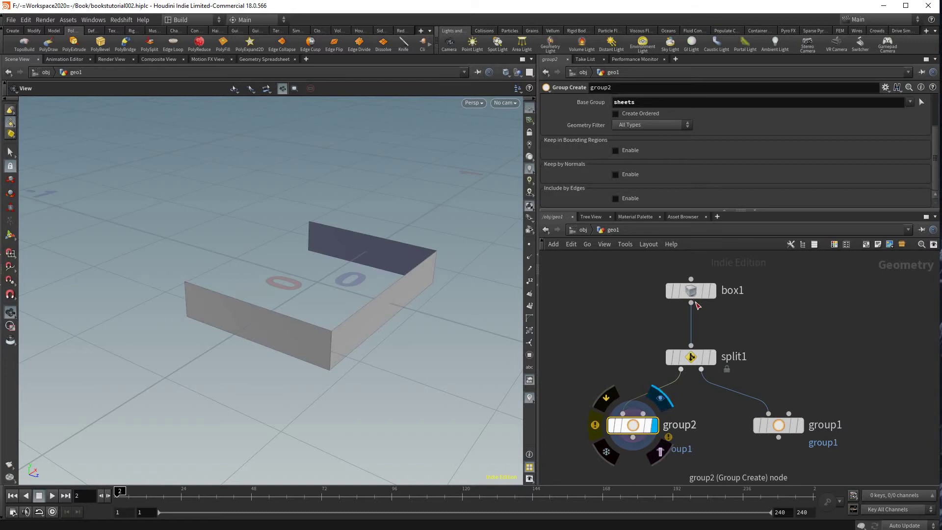
pyautogui.moveTo(647, 425); pyautogui.dragTo(634, 425)
pyautogui.moveTo(691, 357); pyautogui.dragTo(691, 354)
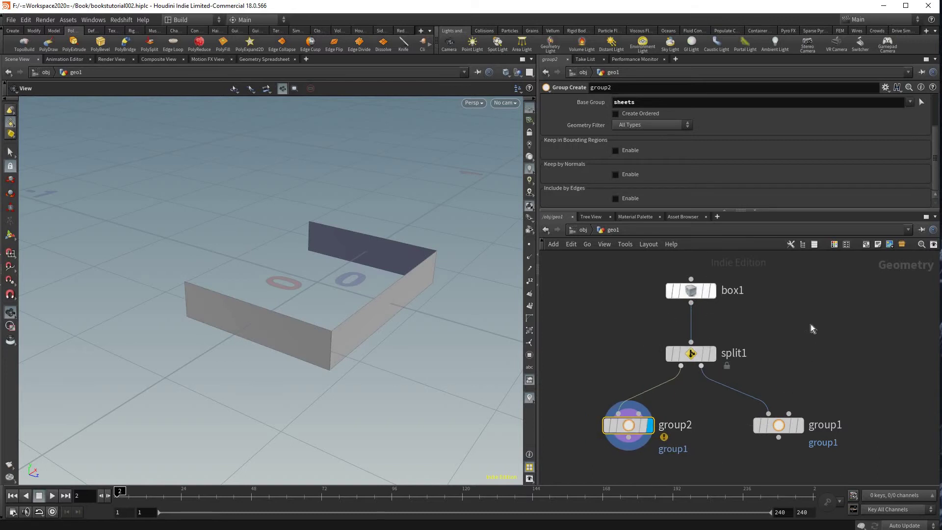
# Step: Add a Divide node below the sheets group node, connect it and display its result
pyautogui.moveTo(757, 446); pyautogui.dragTo(761, 406, button='middle')
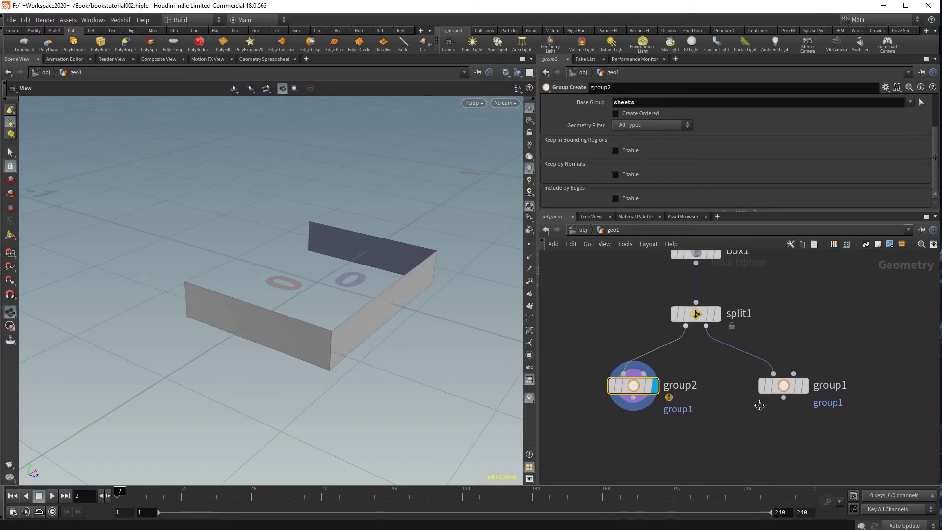
pyautogui.moveTo(369, 340); pyautogui.dragTo(363, 338)
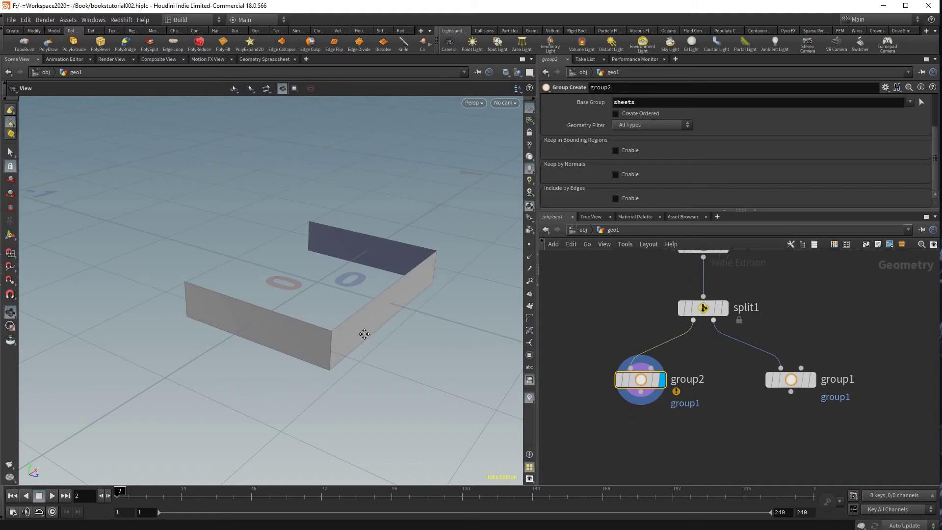
pyautogui.scroll(4, 361, 340)
pyautogui.moveTo(339, 368)
pyautogui.mouseDown()
pyautogui.moveTo(361, 384)
pyautogui.moveTo(353, 378)
pyautogui.moveTo(378, 356)
pyautogui.moveTo(342, 353)
pyautogui.moveTo(337, 363)
pyautogui.mouseUp()
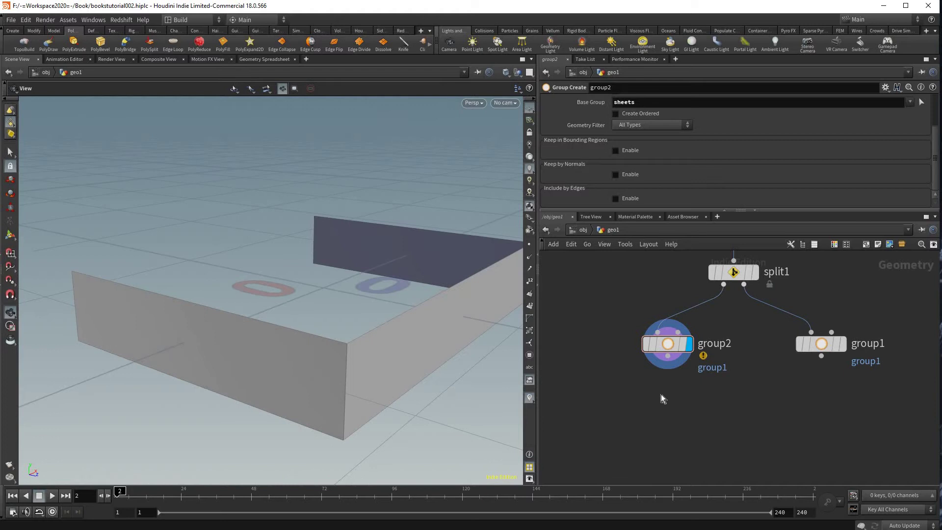
pyautogui.press('Tab')
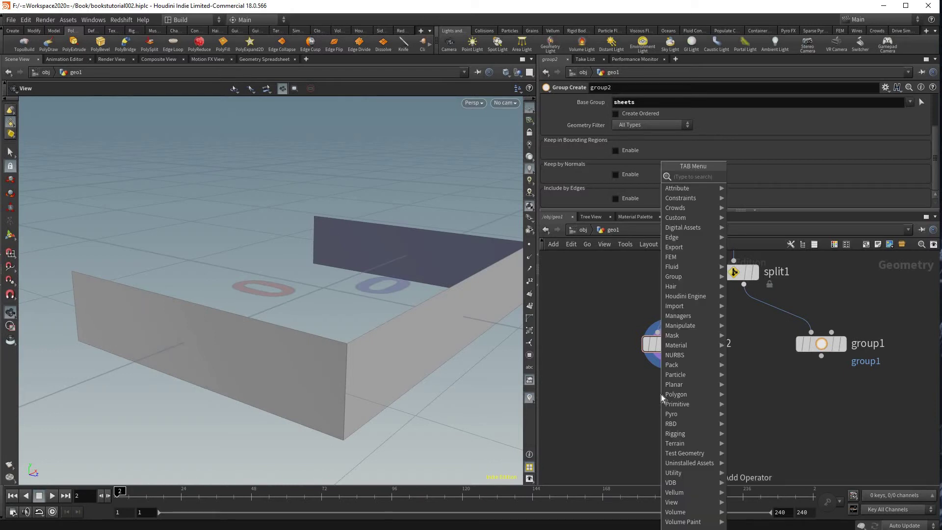
pyautogui.write('di')
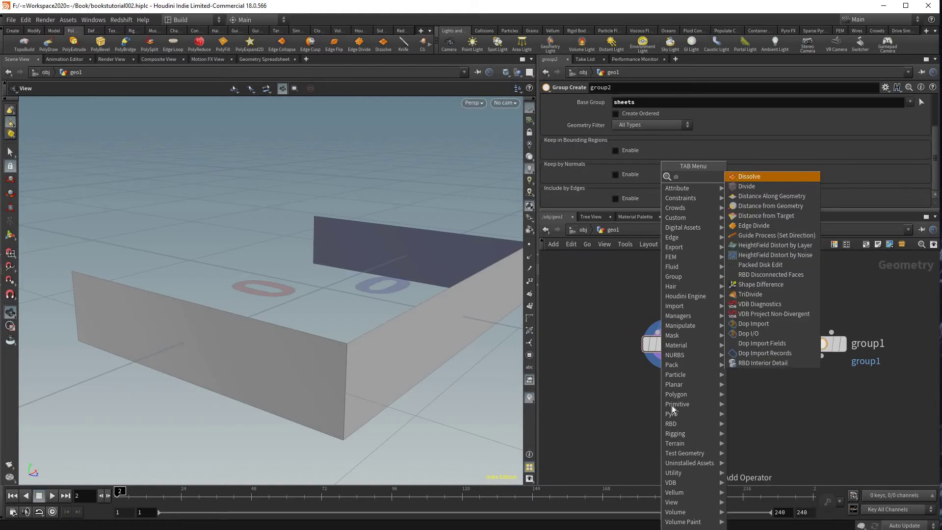
pyautogui.press('Return')
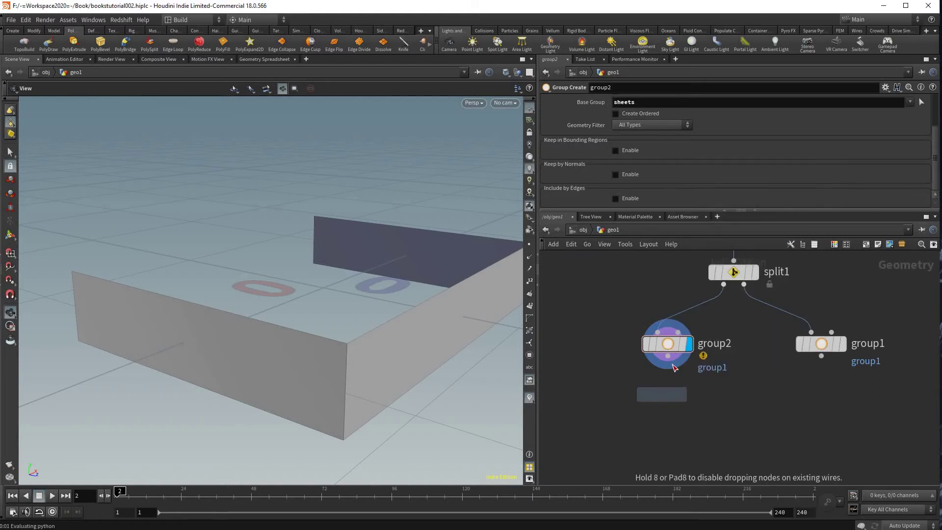
pyautogui.click(676, 405)
pyautogui.moveTo(663, 395)
pyautogui.mouseDown()
pyautogui.moveTo(668, 356)
pyautogui.moveTo(664, 401)
pyautogui.mouseUp()
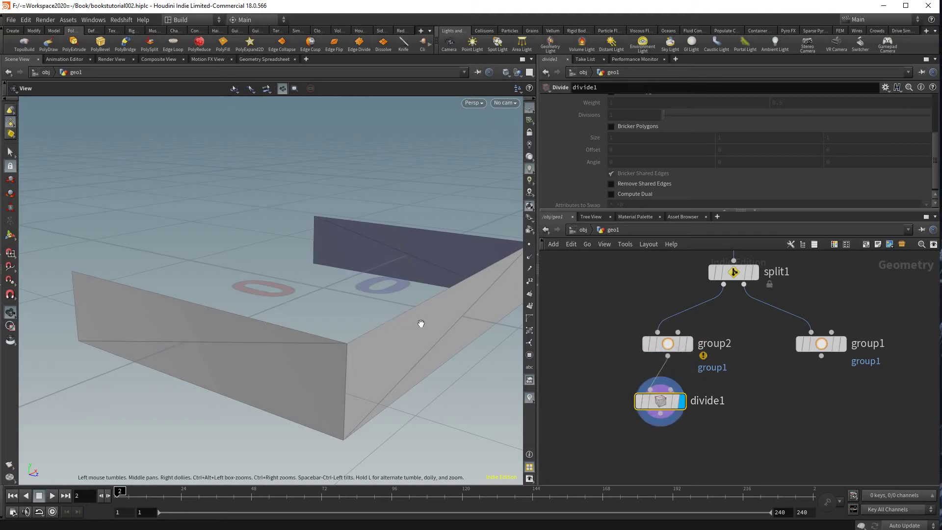
pyautogui.moveTo(420, 324); pyautogui.dragTo(428, 315)
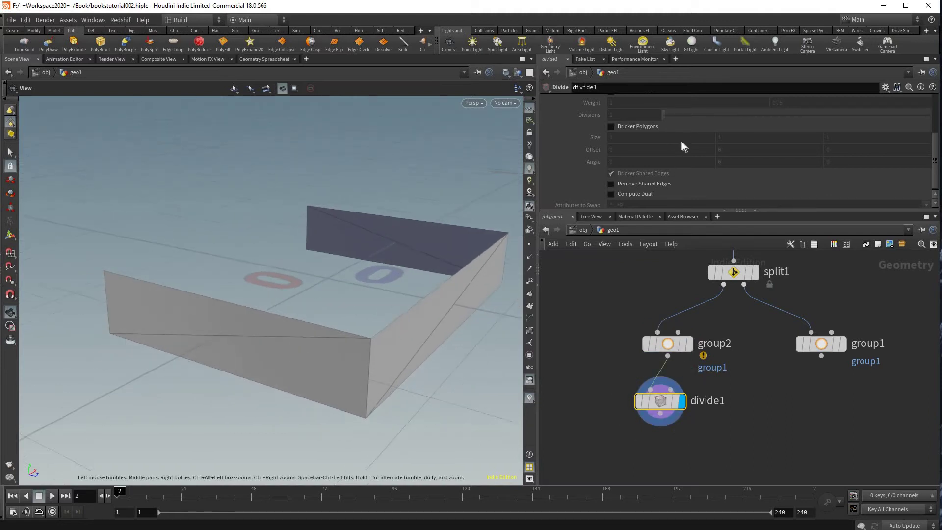
# Step: Turn off Convex Polygons and enable Bricker Polygons on the Divide node
pyautogui.scroll(5, 637, 114)
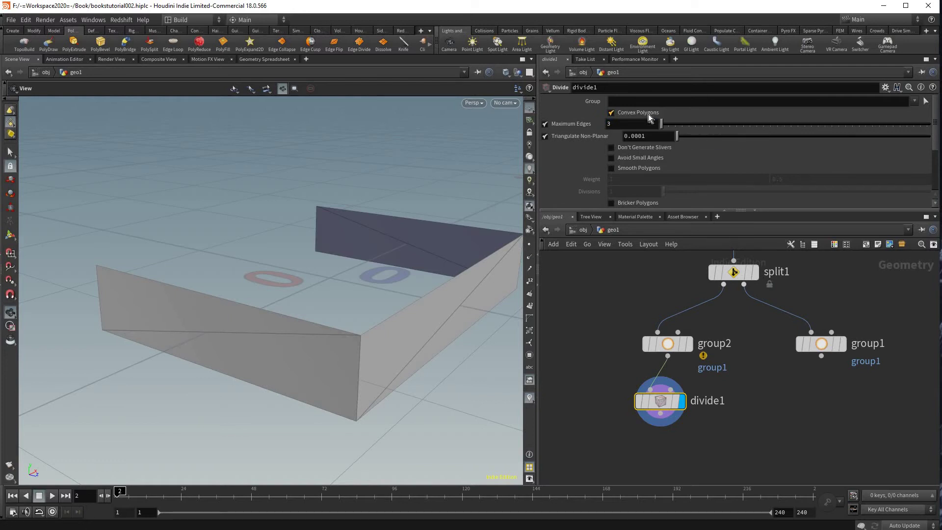
pyautogui.click(648, 114)
pyautogui.scroll(-3, 624, 123)
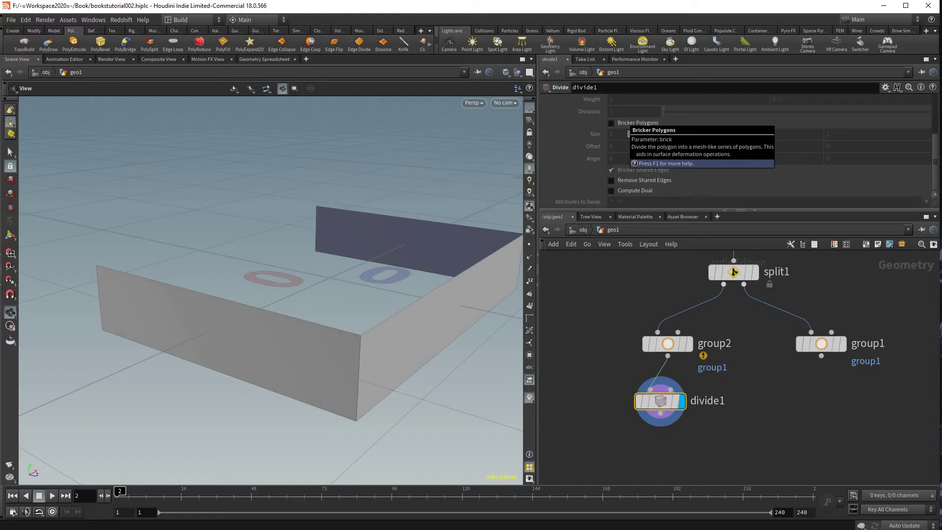
pyautogui.click(633, 123)
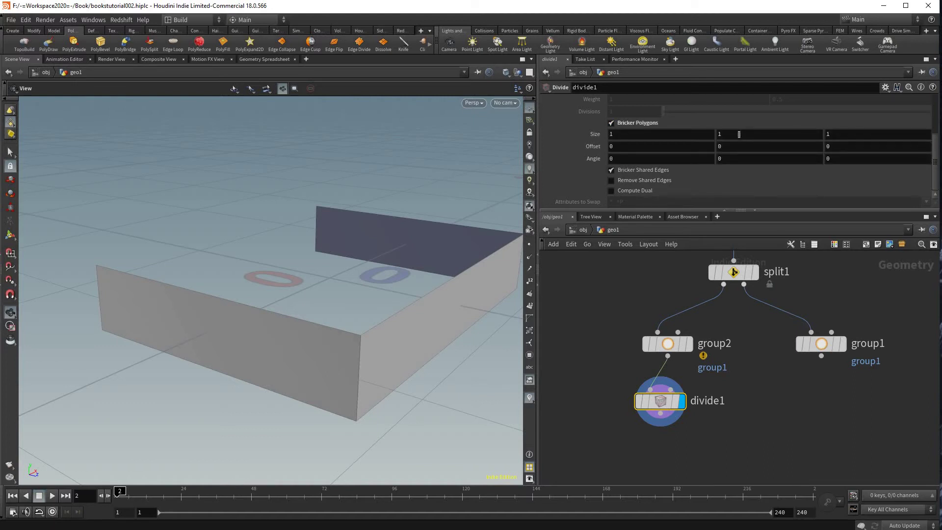
# Step: Set the Divide node's bricker Size in Y to .003 to slice the sides into thin sheets
pyautogui.click(739, 134)
pyautogui.write('.02')
pyautogui.press('Return')
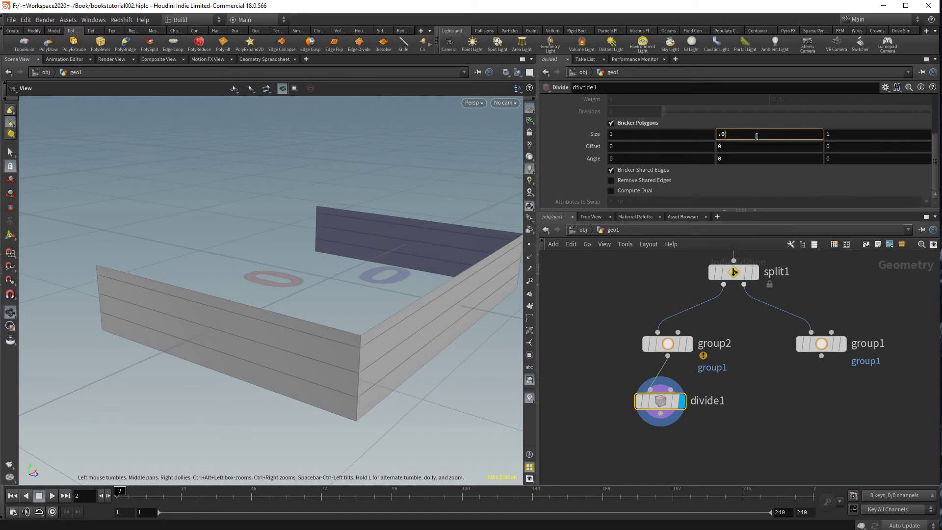
pyautogui.write('3')
pyautogui.press('Return')
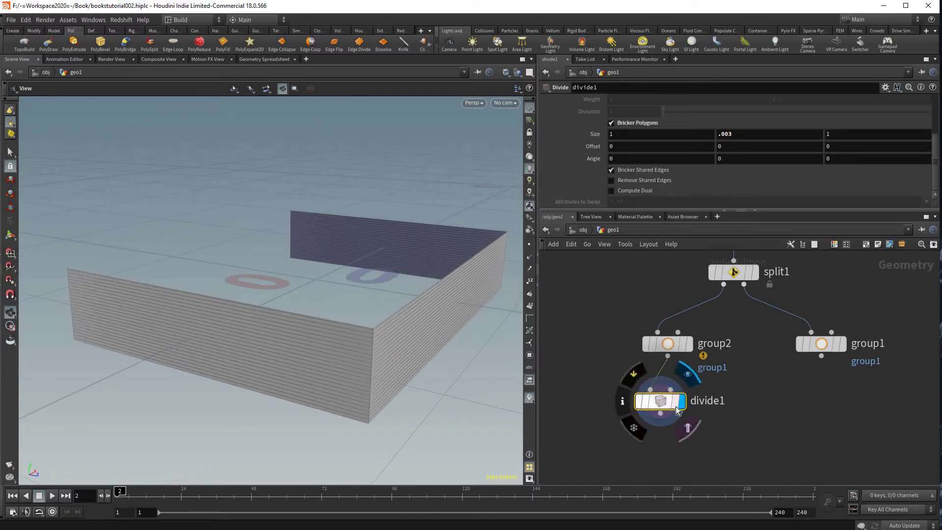
# Step: Add a Point Jitter node after the Divide node and display its result
pyautogui.moveTo(666, 454); pyautogui.dragTo(676, 407, button='middle')
pyautogui.press('Tab')
pyautogui.write('point')
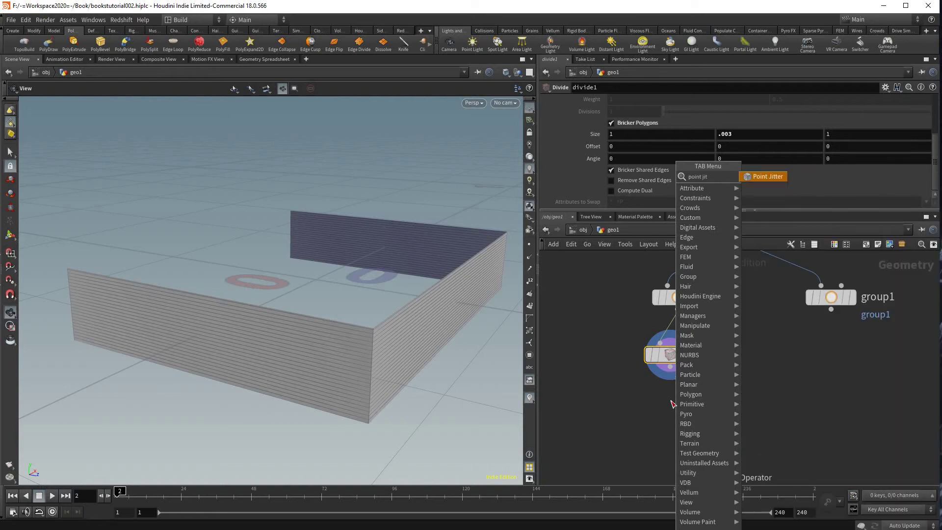
pyautogui.press('Return')
pyautogui.click(670, 415)
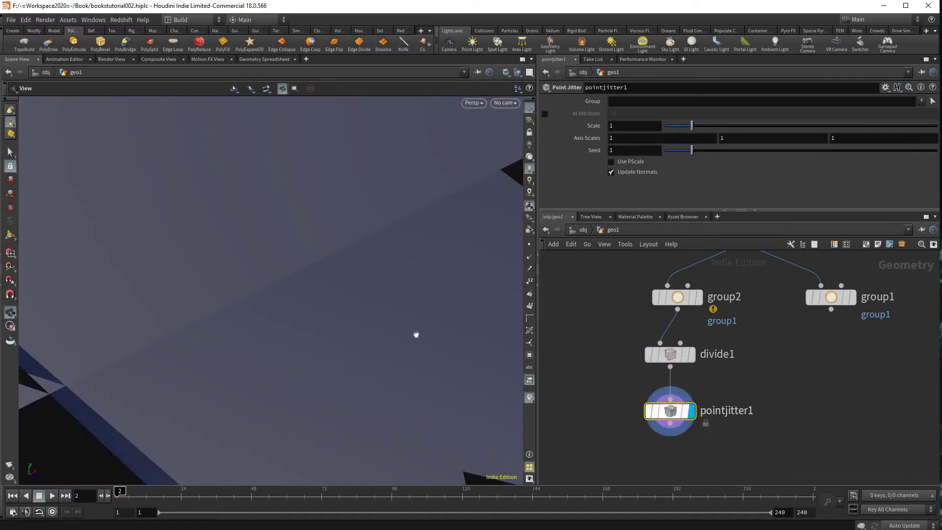
pyautogui.moveTo(368, 336); pyautogui.dragTo(524, 231)
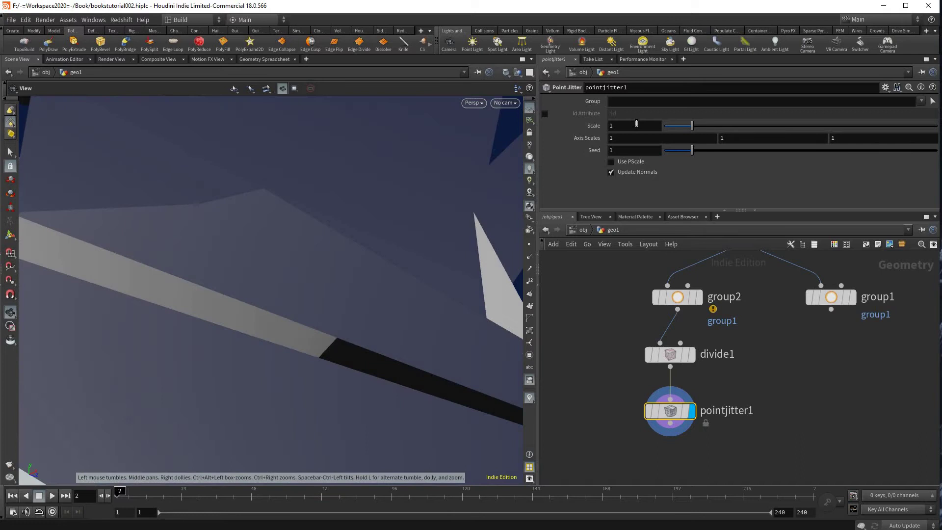
# Step: Set the Point Jitter's Scale to .003 and inspect the uneven sheet edges up close
pyautogui.click(636, 123)
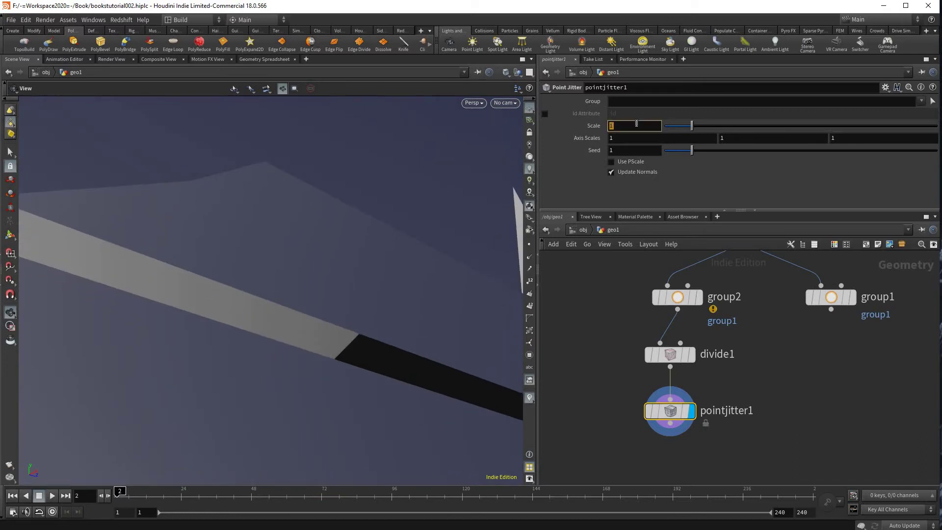
pyautogui.write('.03')
pyautogui.press('Return')
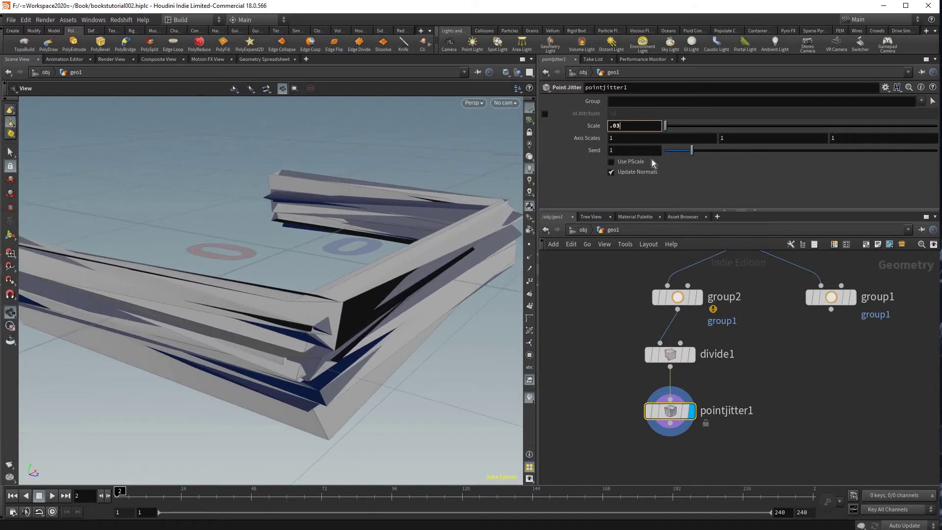
pyautogui.press('BackSpace')
pyautogui.write('03')
pyautogui.press('Return')
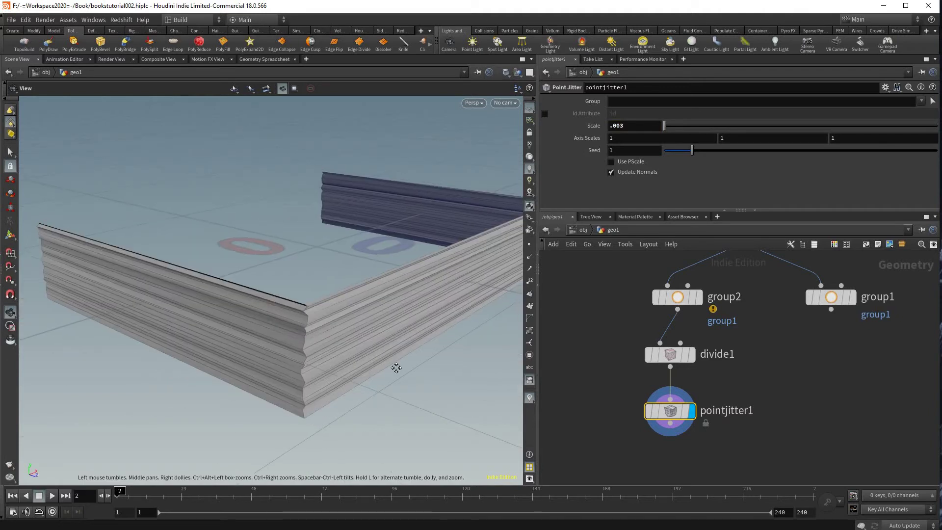
pyautogui.moveTo(390, 364); pyautogui.dragTo(395, 341)
pyautogui.scroll(2, 378, 322)
pyautogui.moveTo(396, 341); pyautogui.dragTo(396, 346, button='middle')
pyautogui.moveTo(396, 346); pyautogui.dragTo(388, 347)
pyautogui.scroll(-2, 387, 346)
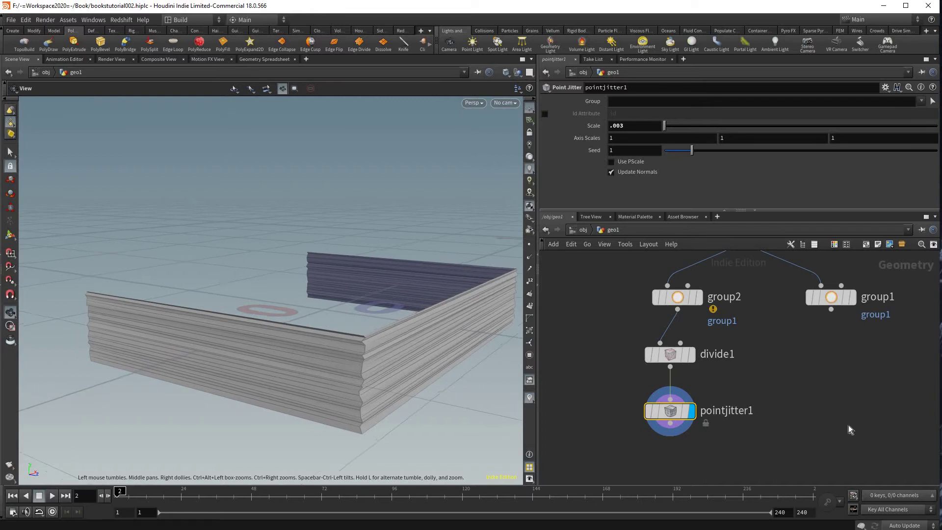
# Step: Add a Merge node combining the Point Jitter output with the cover group node, and display it
pyautogui.moveTo(849, 426); pyautogui.dragTo(717, 412)
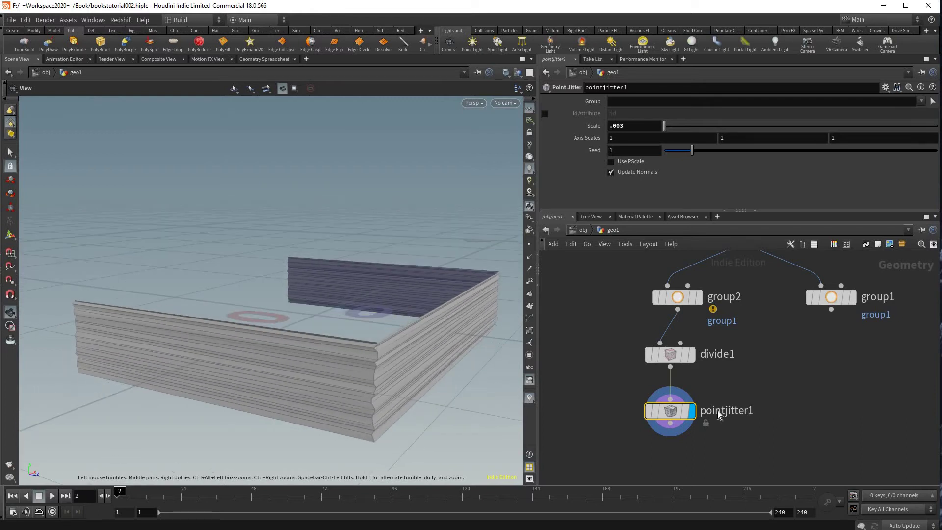
pyautogui.moveTo(728, 428); pyautogui.dragTo(720, 407, button='middle')
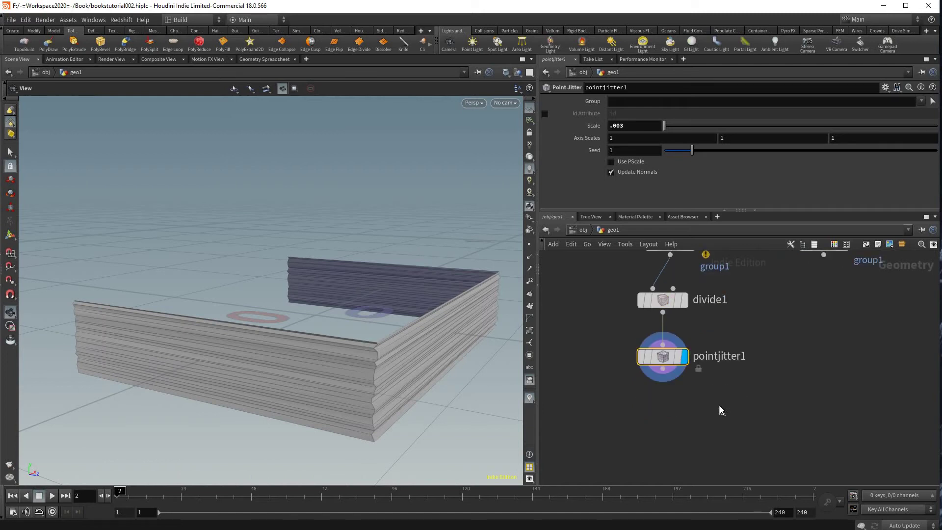
pyautogui.press('Tab')
pyautogui.write('mer')
pyautogui.press('Return')
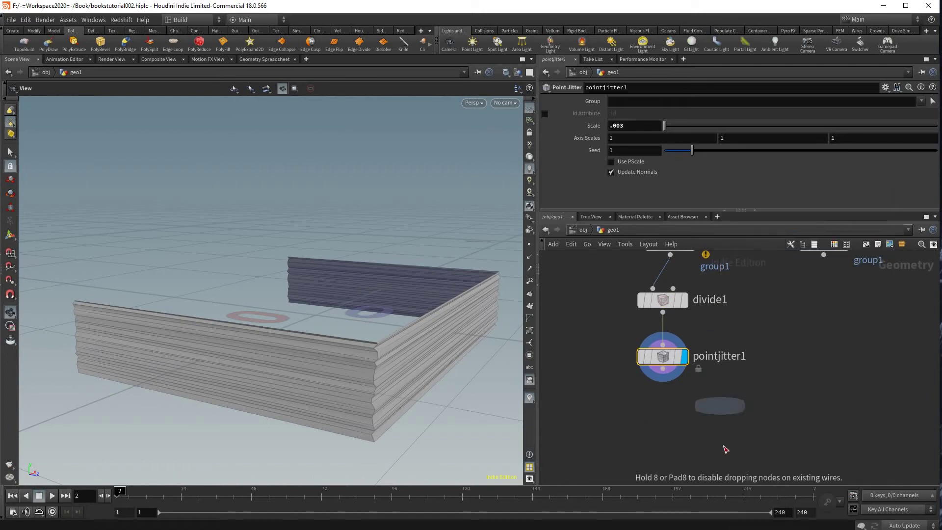
pyautogui.click(647, 411)
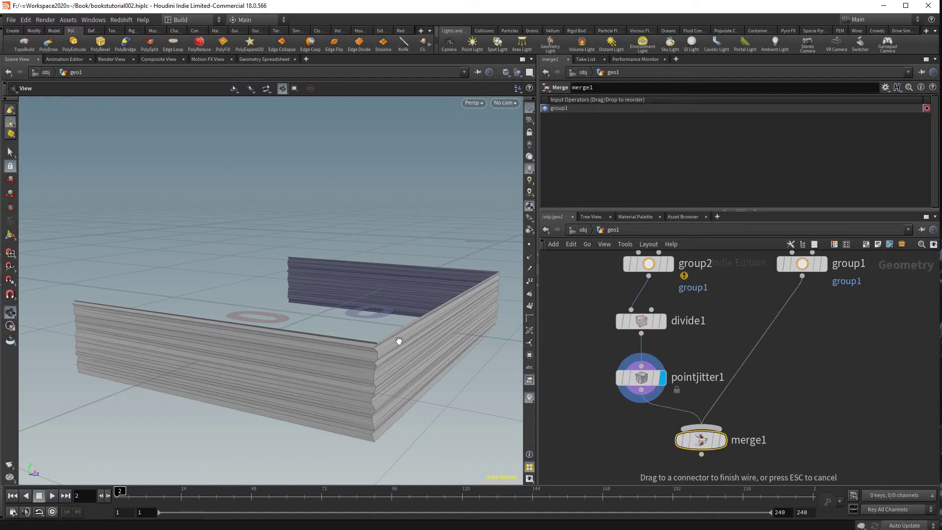
pyautogui.click(724, 460)
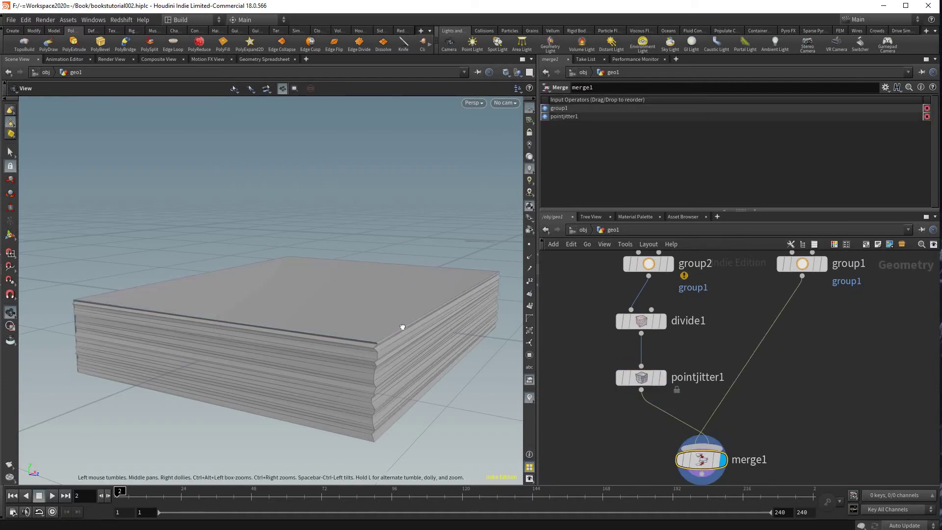
# Step: Reorder the merge inputs so the jittered sheets come before the cover group
pyautogui.moveTo(340, 326); pyautogui.dragTo(410, 337)
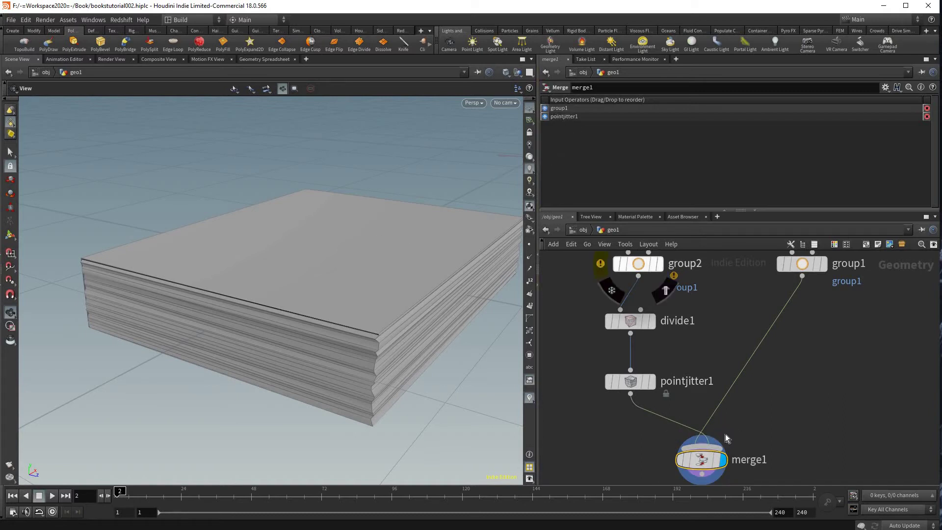
pyautogui.hotkey('ctrl', 'z')
pyautogui.hotkey('ctrl', 'z')
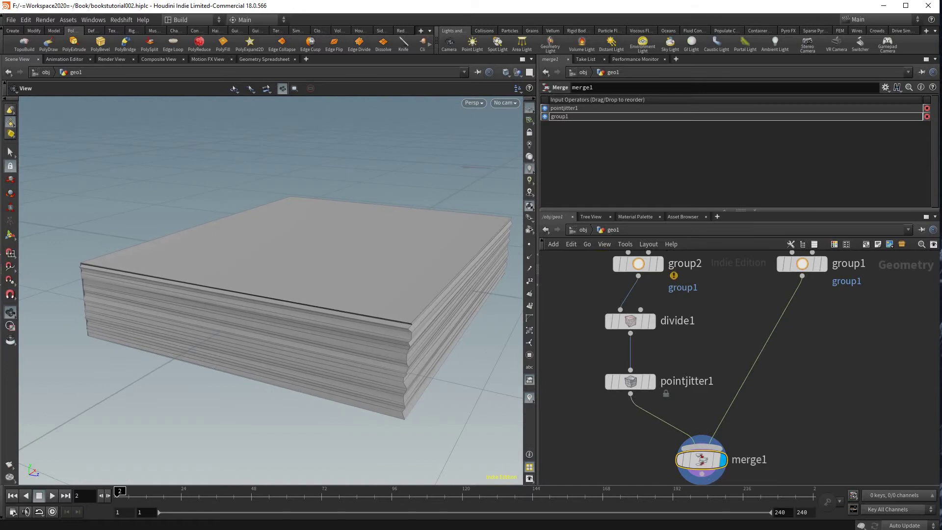
# Step: Display the cover group node and insert a PolyBevel node between it and the merge
pyautogui.moveTo(746, 373); pyautogui.dragTo(728, 406, button='middle')
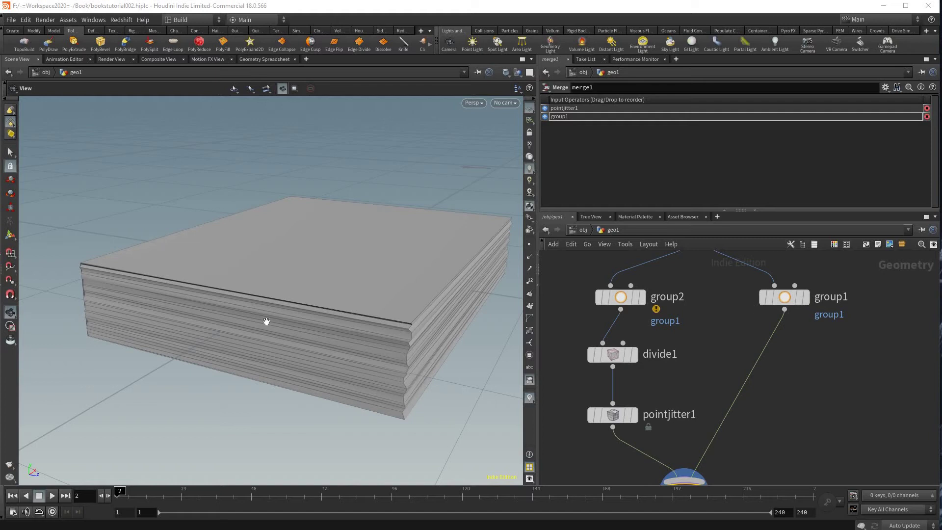
pyautogui.click(805, 297)
pyautogui.click(785, 295)
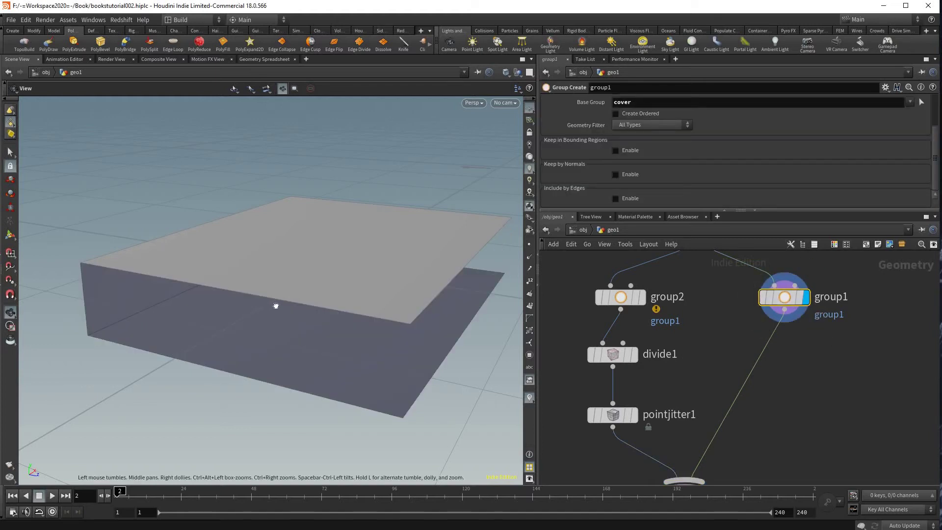
pyautogui.moveTo(275, 306); pyautogui.dragTo(339, 290)
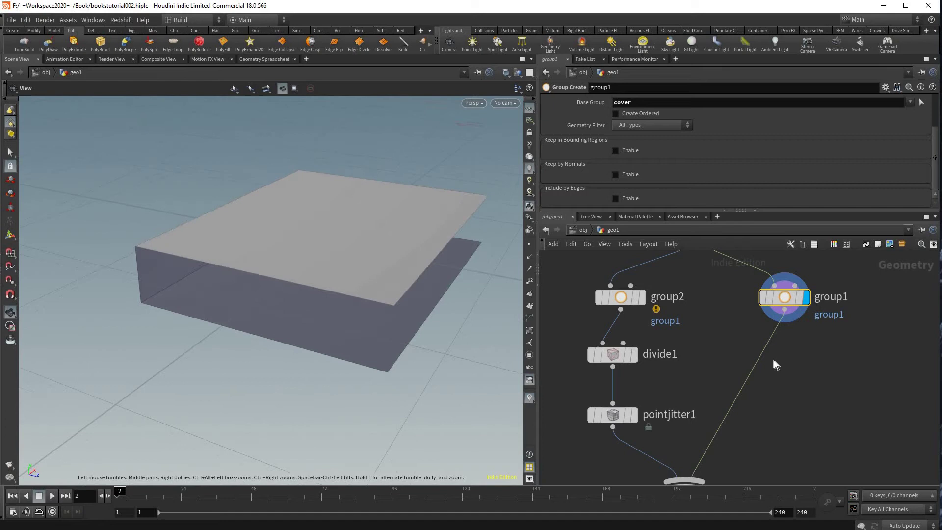
pyautogui.press('Tab')
pyautogui.write('be')
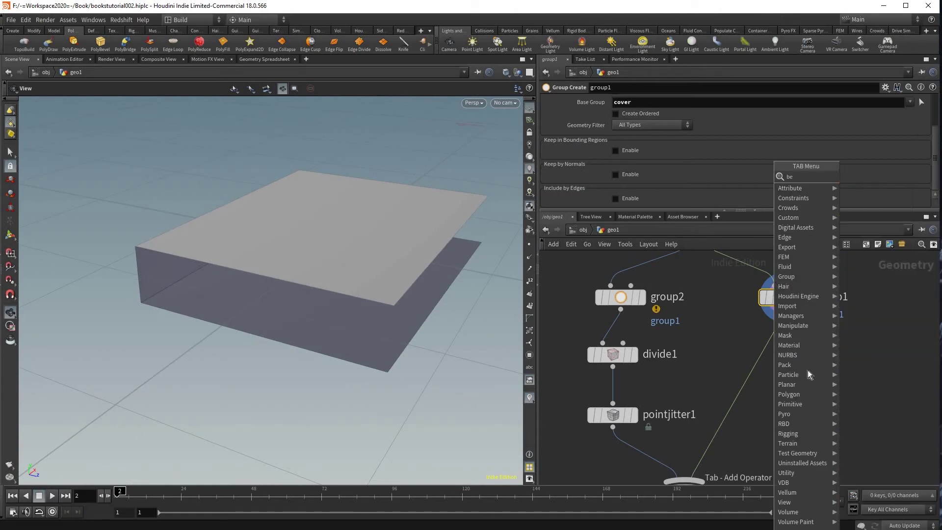
pyautogui.press('Return')
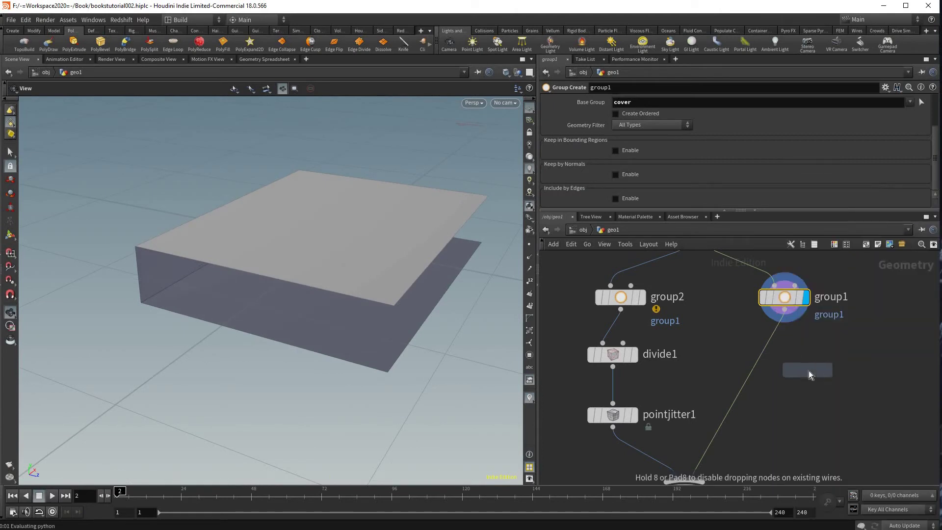
pyautogui.click(809, 370)
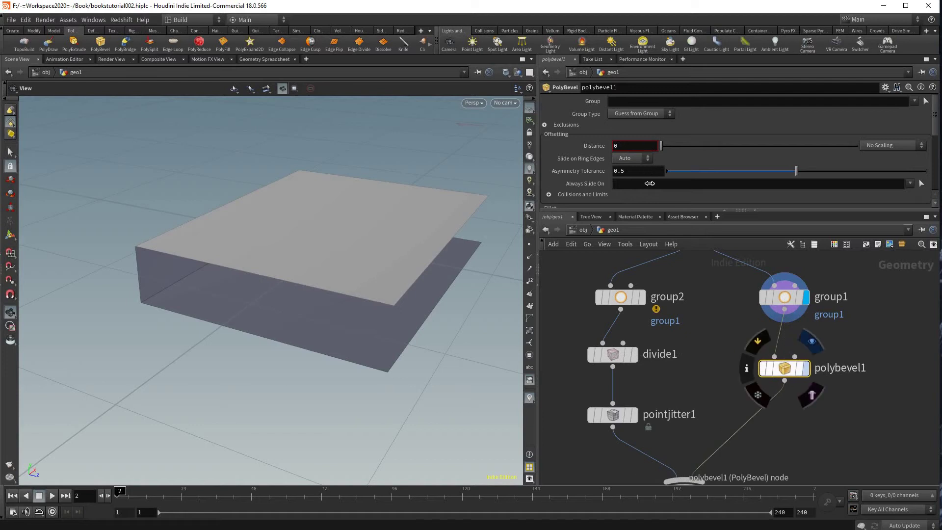
# Step: Display the PolyBevel node on the cover branch and set its Distance to 0.02
pyautogui.moveTo(646, 147); pyautogui.dragTo(616, 160, button='middle')
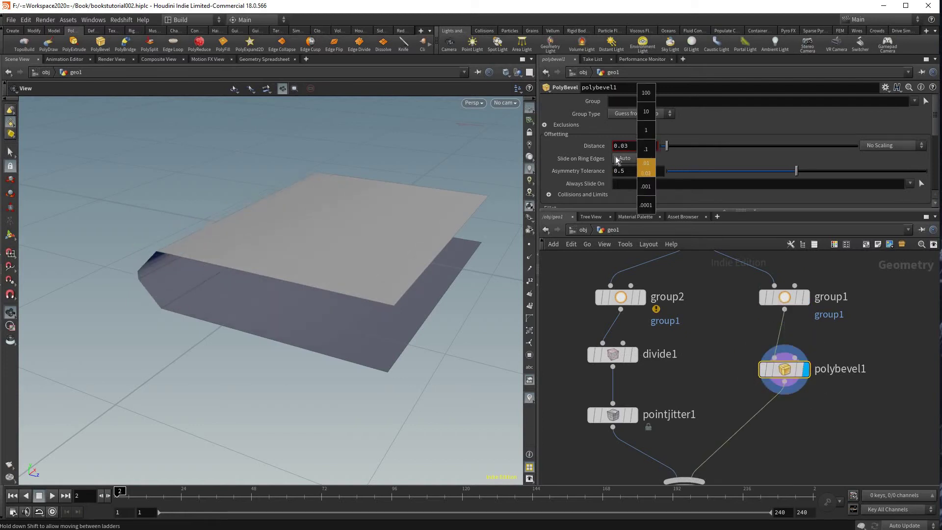
pyautogui.moveTo(658, 138); pyautogui.dragTo(660, 150, button='middle')
pyautogui.scroll(-2, 685, 156)
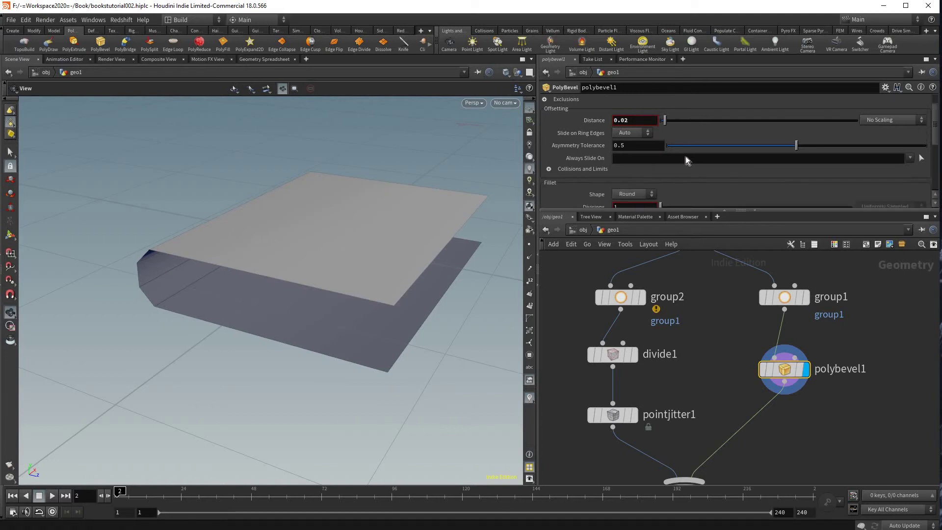
# Step: Set the PolyBevel node's fillet Divisions to 3 to round the cover's spine edges
pyautogui.scroll(-1, 685, 158)
pyautogui.press('Up')
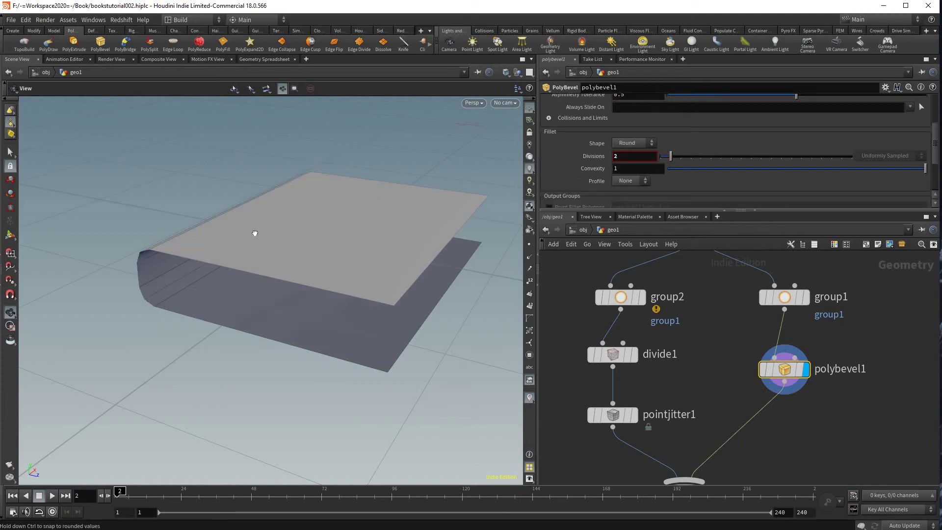
pyautogui.moveTo(362, 262); pyautogui.dragTo(307, 317)
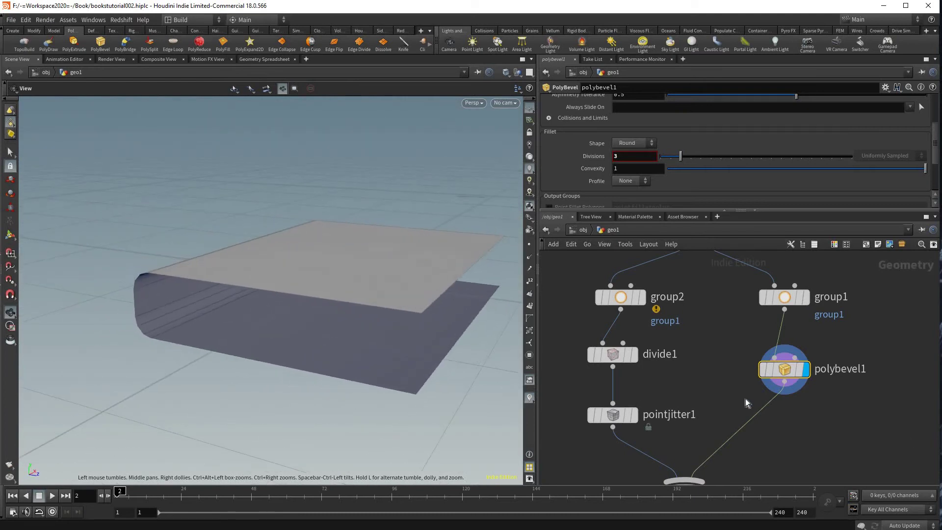
# Step: Display the merge node and examine the bevelled cover together with the page sheets from several angles
pyautogui.moveTo(712, 478); pyautogui.dragTo(735, 401, button='middle')
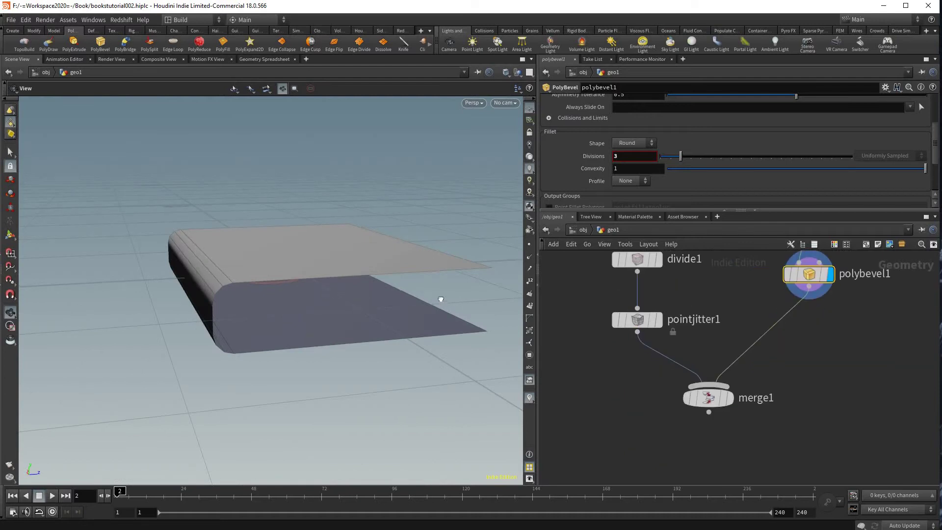
pyautogui.moveTo(226, 324)
pyautogui.mouseDown()
pyautogui.moveTo(187, 328)
pyautogui.moveTo(269, 340)
pyautogui.moveTo(231, 334)
pyautogui.mouseUp()
pyautogui.moveTo(381, 358); pyautogui.dragTo(265, 347)
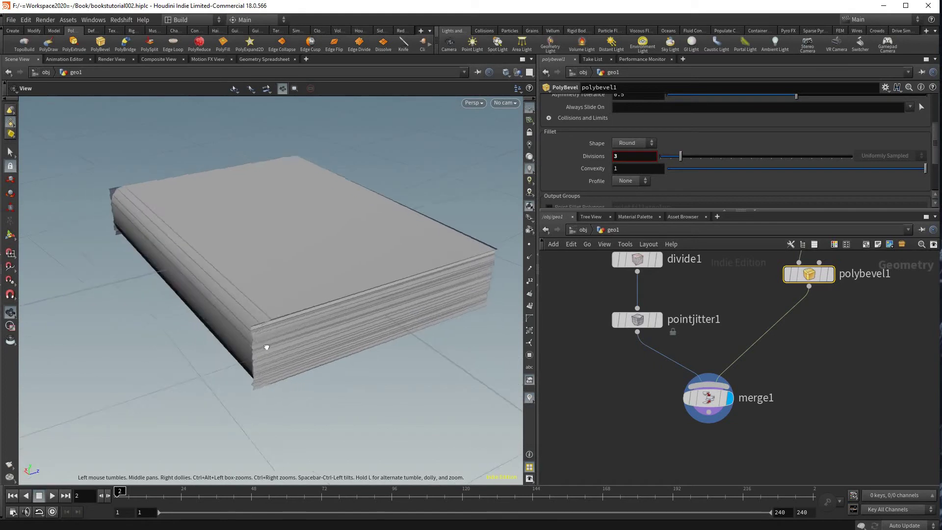
pyautogui.moveTo(480, 311); pyautogui.dragTo(362, 301)
# Step: Display the PolyBevel node, add a PolyExtrude node fed by it and set its Distance to 0.007
pyautogui.click(831, 274)
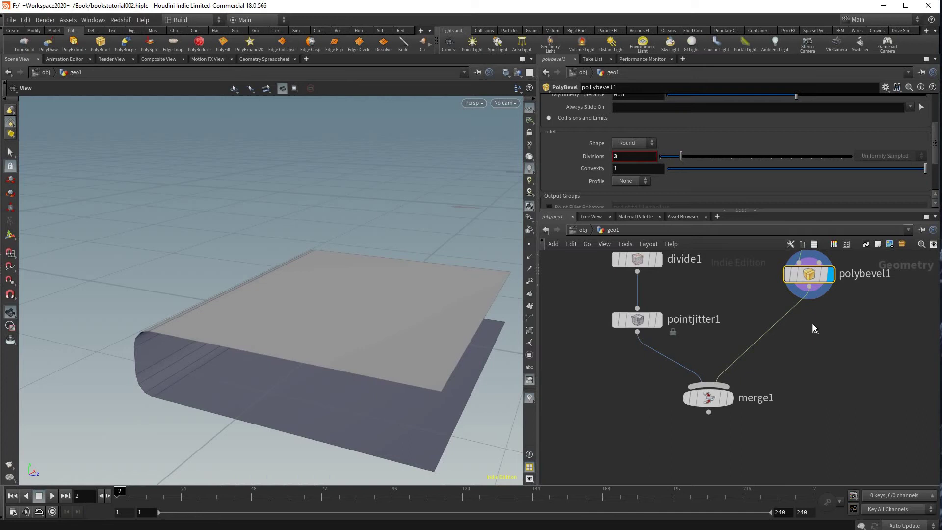
pyautogui.press('Tab')
pyautogui.write('poly ex')
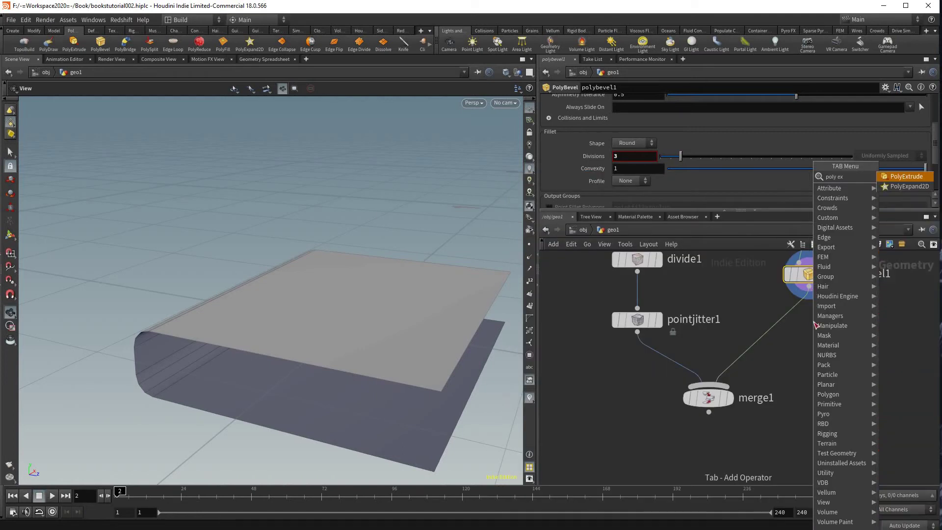
pyautogui.press('Return')
pyautogui.click(830, 338)
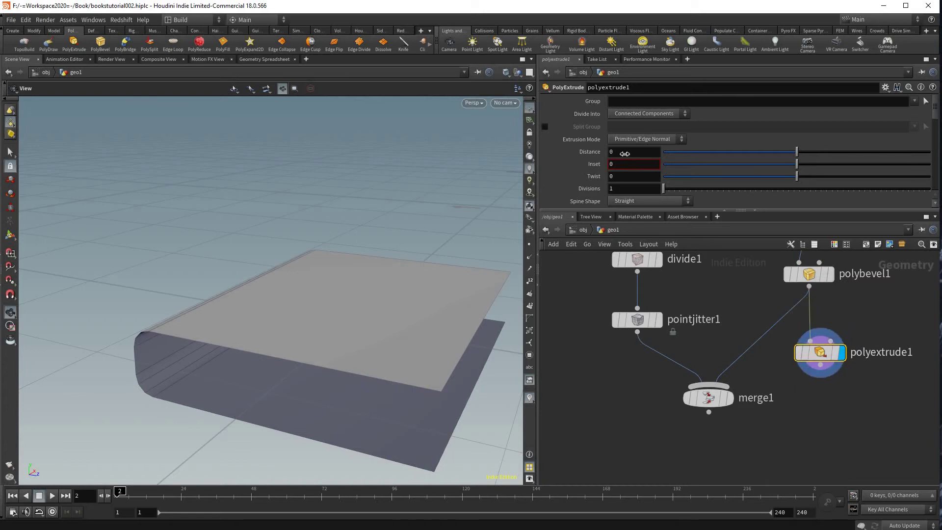
pyautogui.moveTo(633, 174); pyautogui.dragTo(831, 356, button='middle')
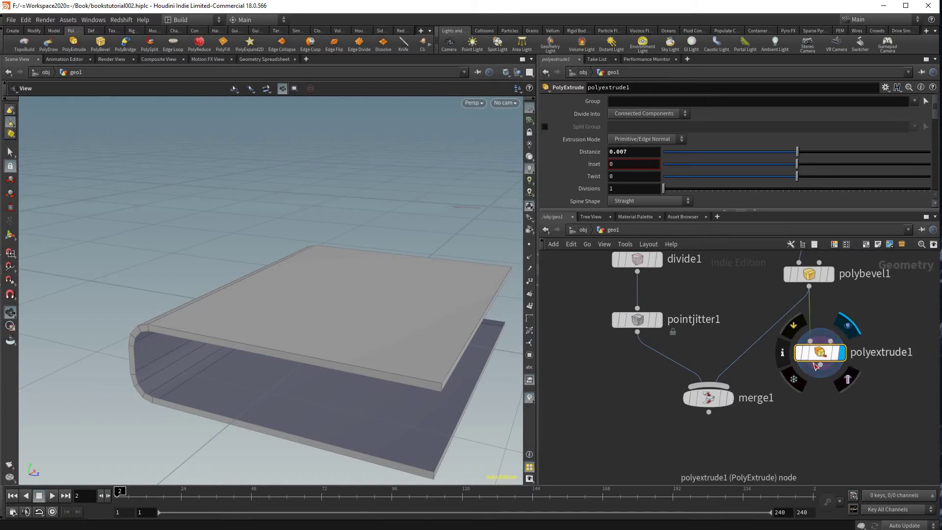
# Step: Rewire the cover branch so the PolyExtrude output feeds the merge node, cutting the direct wire from PolyBevel
pyautogui.moveTo(819, 357); pyautogui.dragTo(816, 346)
pyautogui.moveTo(714, 400); pyautogui.dragTo(714, 427)
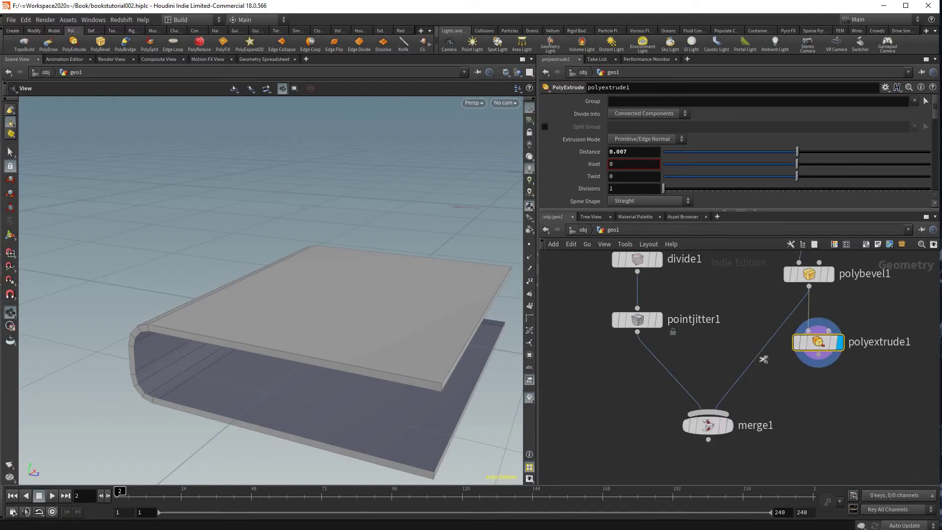
pyautogui.moveTo(818, 354); pyautogui.dragTo(704, 410)
pyautogui.press('y')
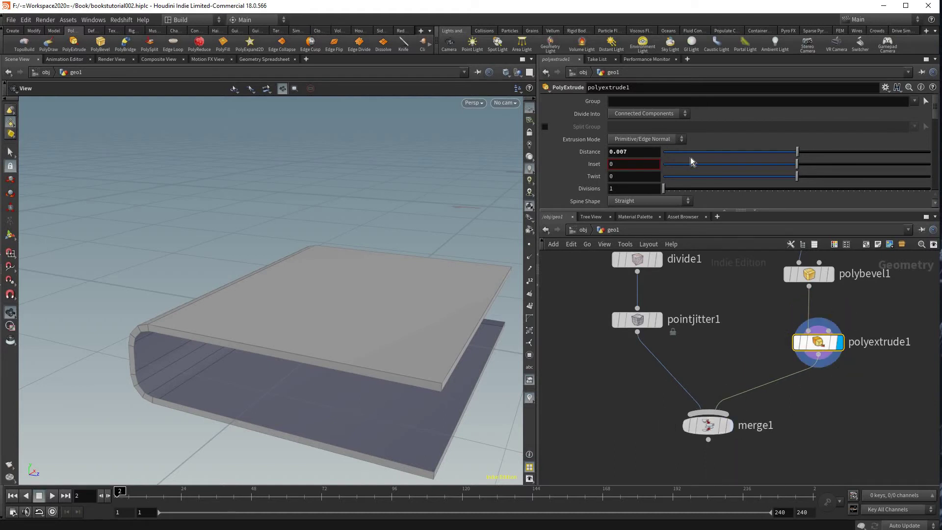
# Step: Enable Output Back on the PolyExtrude node to close the inner side of the cover
pyautogui.scroll(-1, 691, 160)
pyautogui.scroll(-3, 629, 165)
pyautogui.scroll(-1, 623, 163)
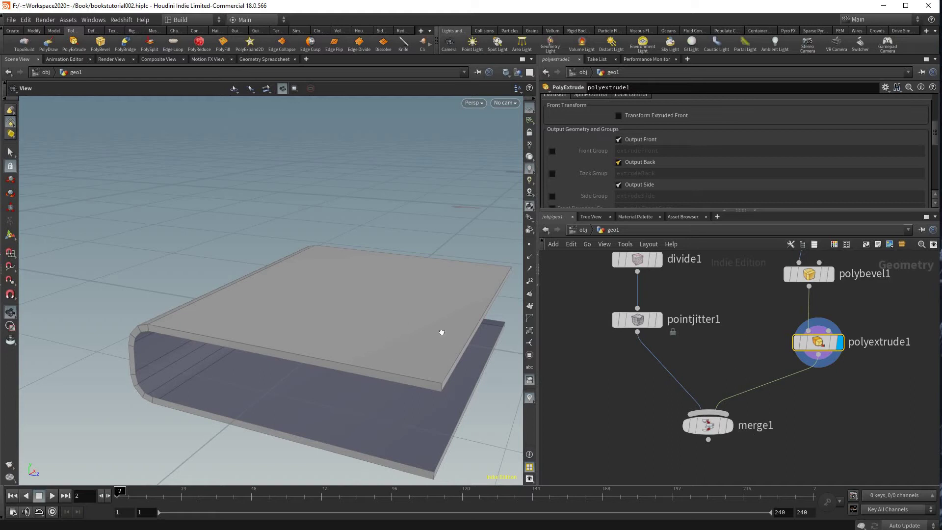
pyautogui.moveTo(412, 332); pyautogui.dragTo(329, 301)
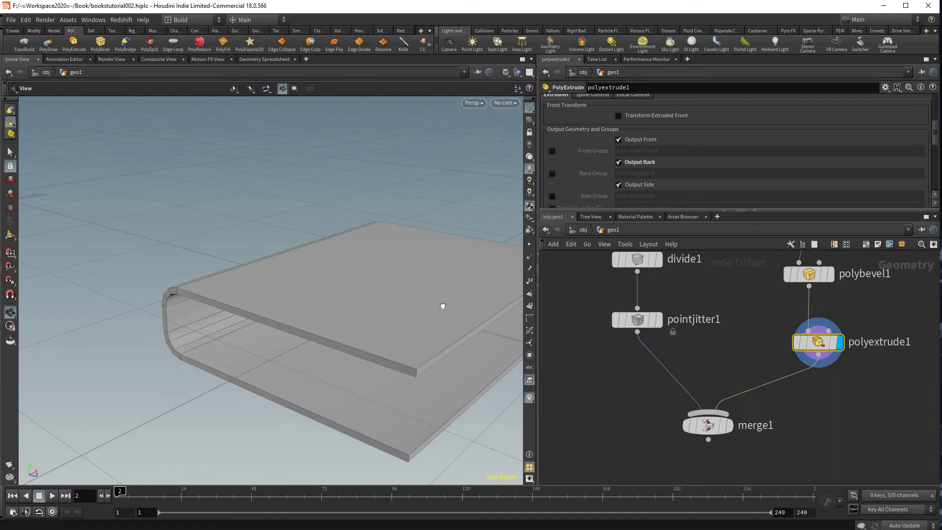
# Step: Display the merge node and examine how the page sheets fit inside the thickened cover
pyautogui.moveTo(729, 425); pyautogui.dragTo(718, 409, button='middle')
pyautogui.click(718, 410)
pyautogui.moveTo(306, 301); pyautogui.dragTo(442, 353)
pyautogui.moveTo(344, 373); pyautogui.dragTo(394, 393)
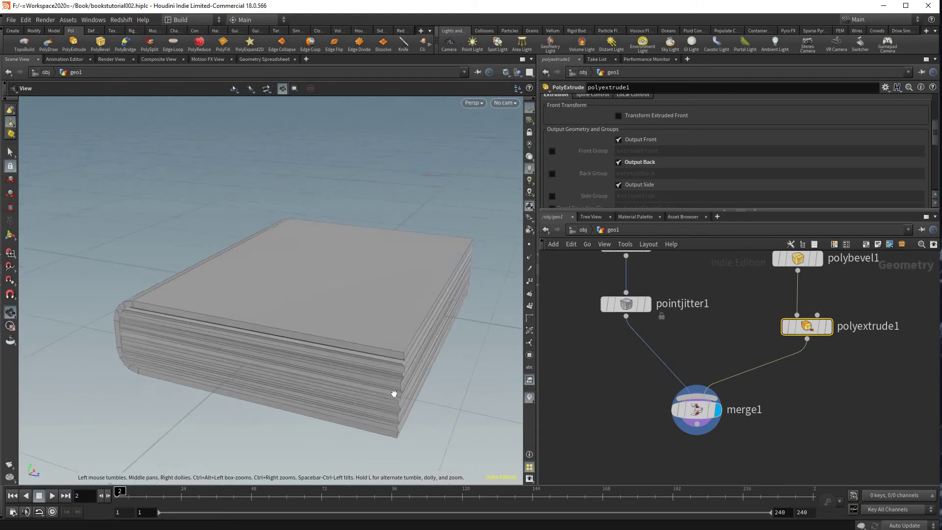
# Step: Insert a Transform node between the split node and the group2 node on the pages branch
pyautogui.moveTo(676, 337); pyautogui.dragTo(675, 352, button='middle')
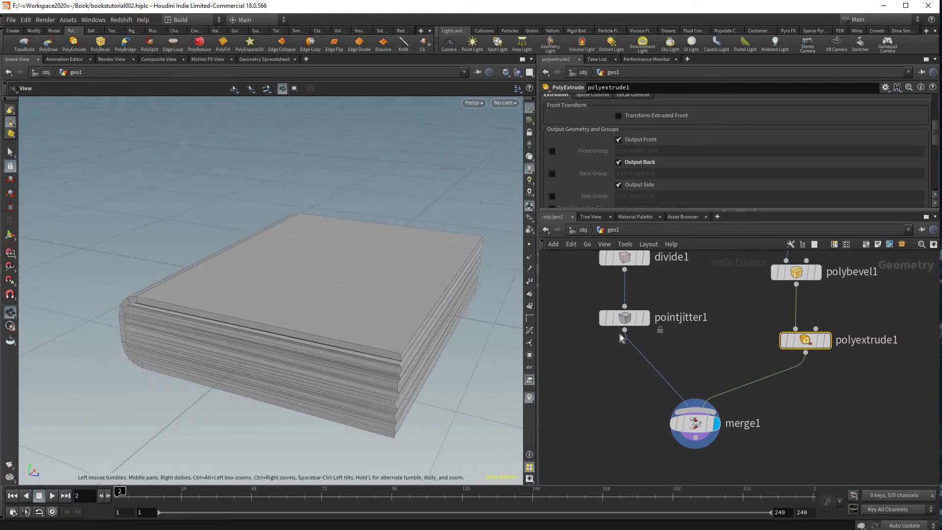
pyautogui.moveTo(693, 315); pyautogui.dragTo(678, 446, button='middle')
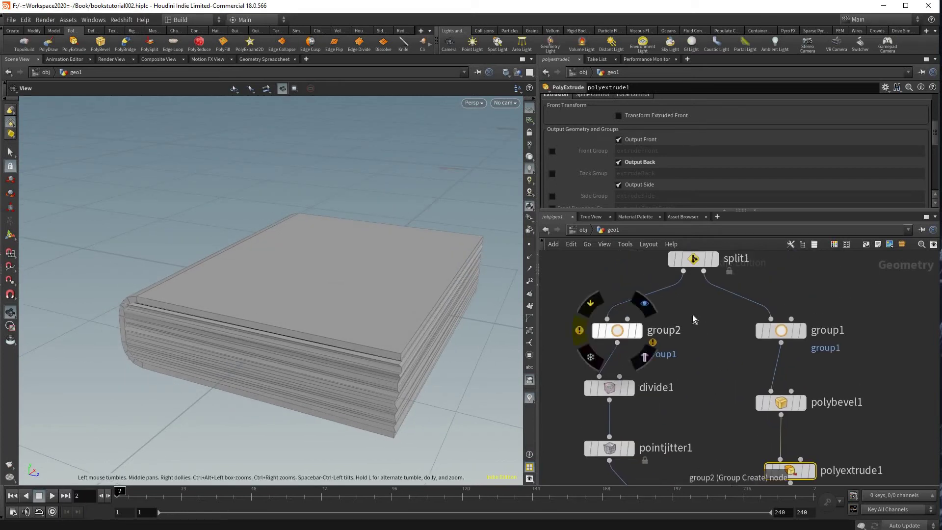
pyautogui.moveTo(617, 331); pyautogui.dragTo(610, 331)
pyautogui.press('Tab')
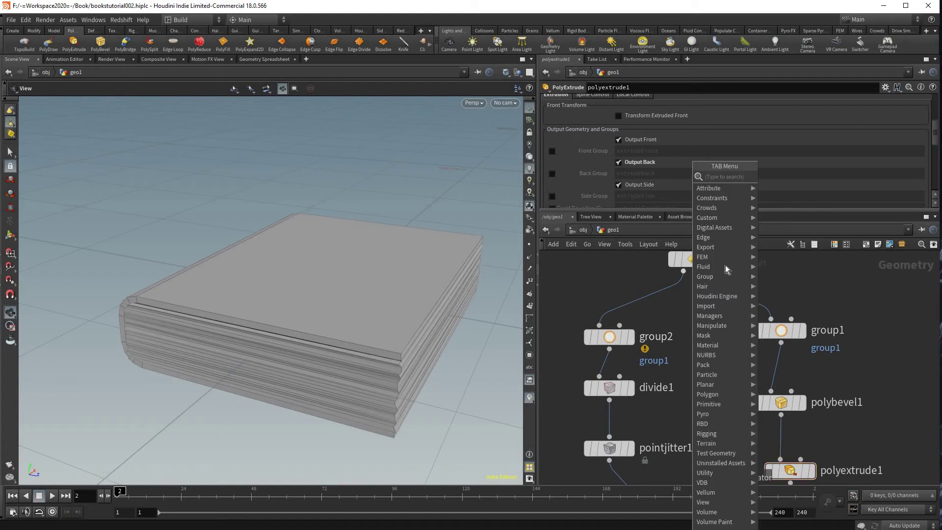
pyautogui.write('tra')
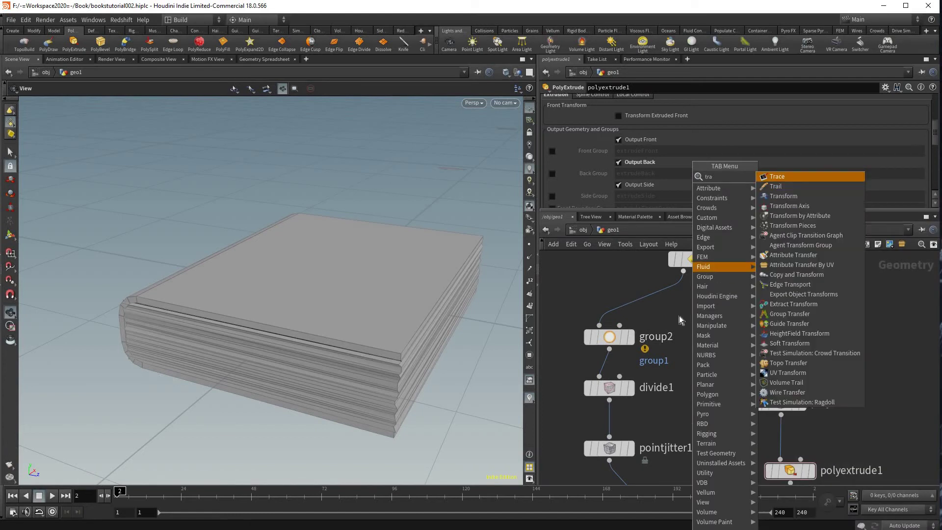
pyautogui.press('Down')
pyautogui.press('Down')
pyautogui.press('Return')
pyautogui.click(676, 315)
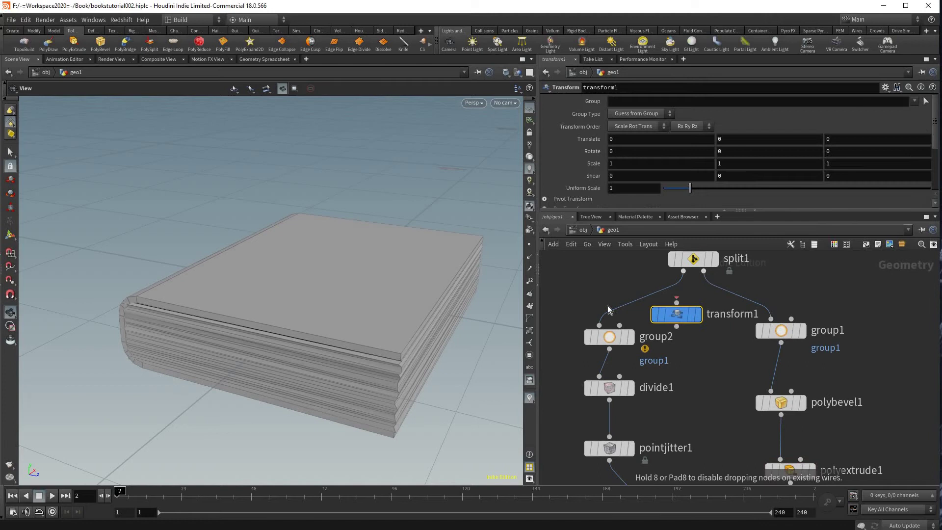
pyautogui.moveTo(677, 314); pyautogui.dragTo(609, 307)
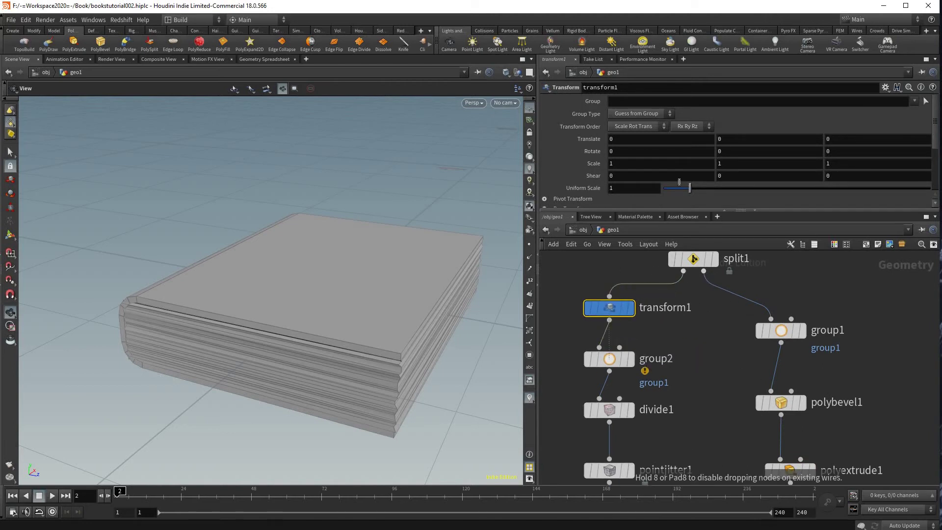
# Step: Set the Transform node's Uniform Scale to .98 to shrink the pages inside the cover
pyautogui.moveTo(380, 387); pyautogui.dragTo(405, 397, button='middle')
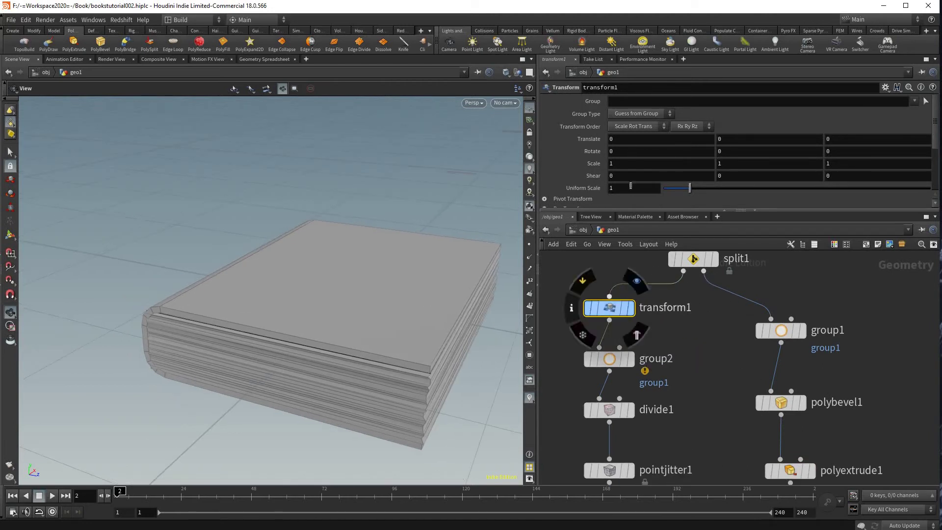
pyautogui.moveTo(382, 363); pyautogui.dragTo(343, 364)
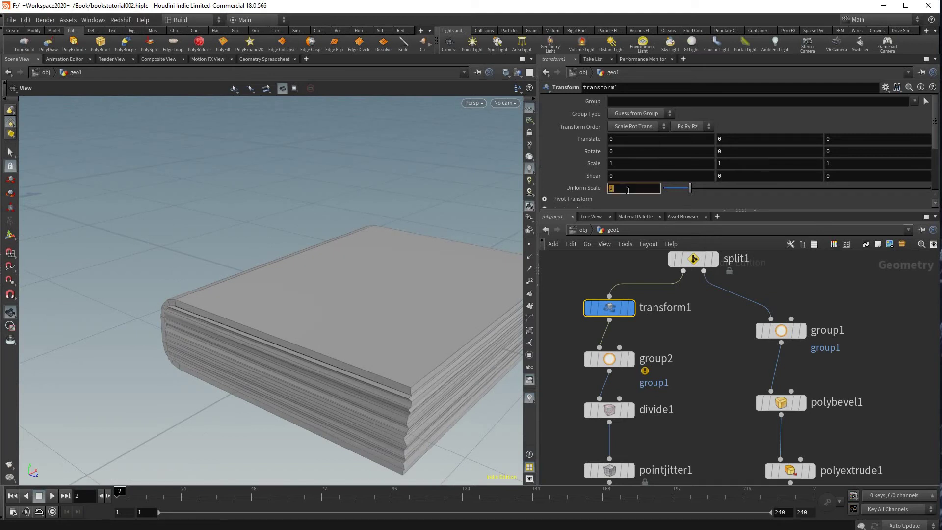
pyautogui.moveTo(342, 263); pyautogui.dragTo(421, 337)
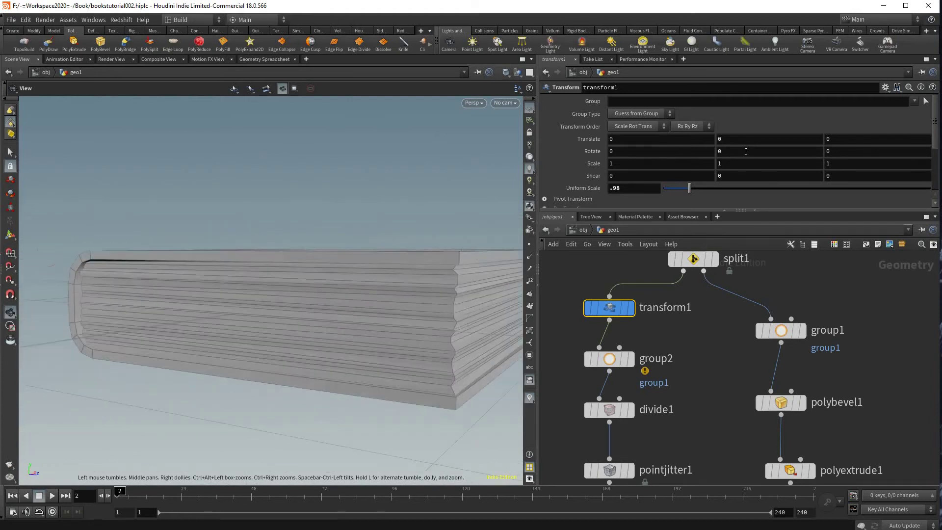
# Step: Try a Y scale of 1.1 on the pages' Transform node and undo it
pyautogui.moveTo(693, 258)
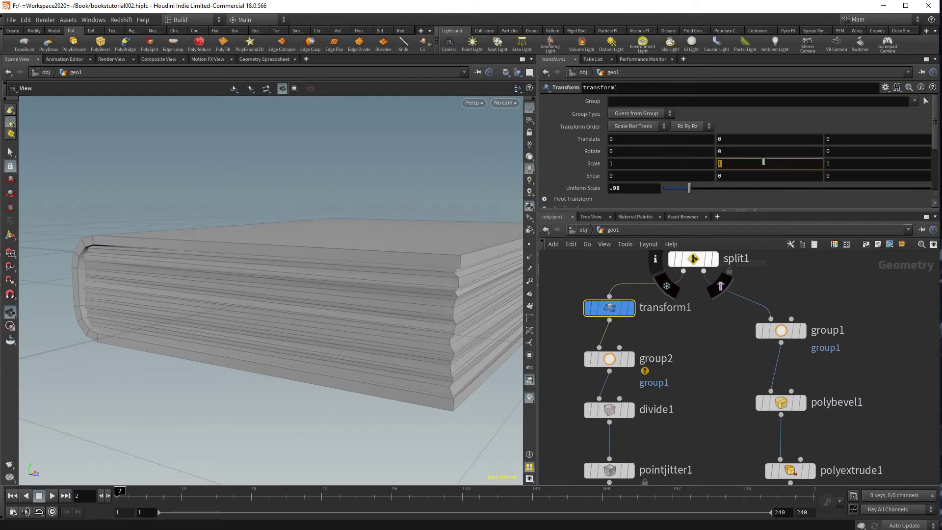
pyautogui.write('1')
pyautogui.press('Return')
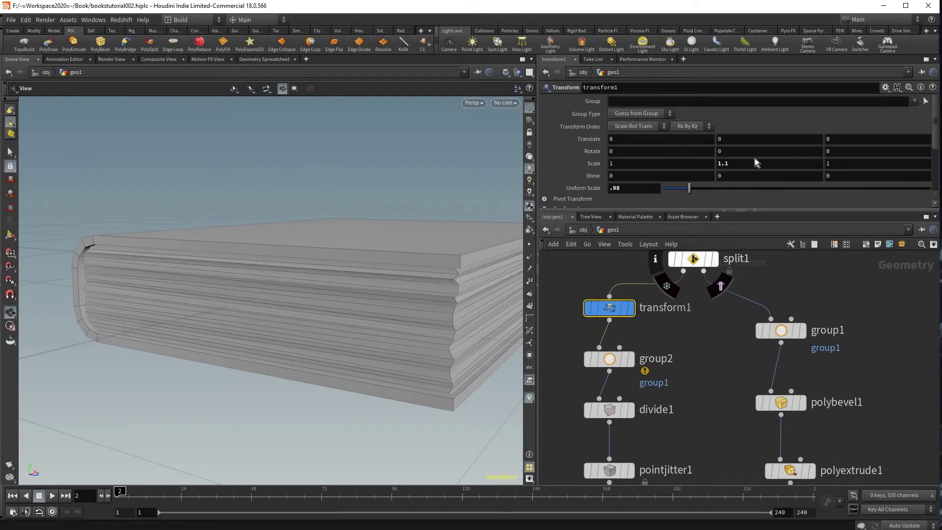
pyautogui.hotkey('ctrl', 'z')
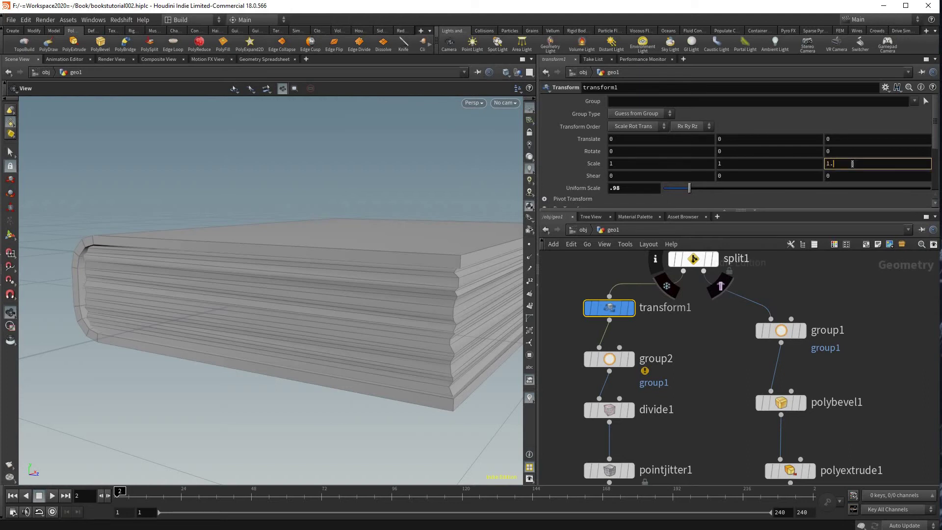
# Step: Set the pages' Transform node to a Z scale of 1.02 and a Z translation of -0.004
pyautogui.press('Return')
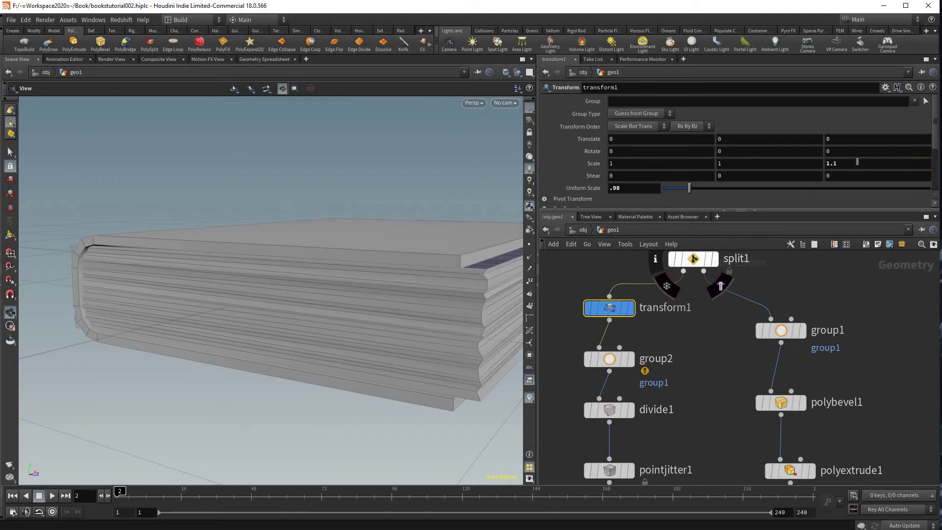
pyautogui.write('2')
pyautogui.press('Return')
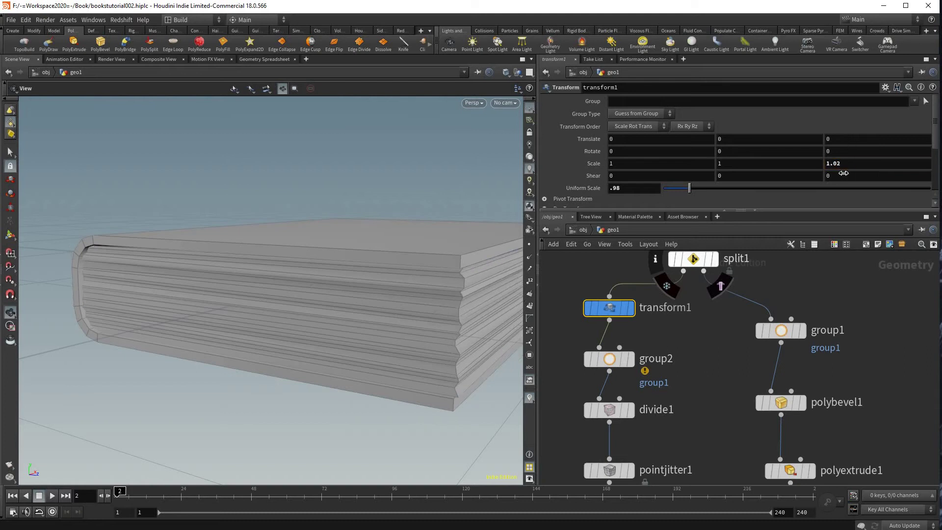
pyautogui.moveTo(822, 173); pyautogui.dragTo(333, 265, button='middle')
pyautogui.moveTo(414, 292); pyautogui.dragTo(299, 314)
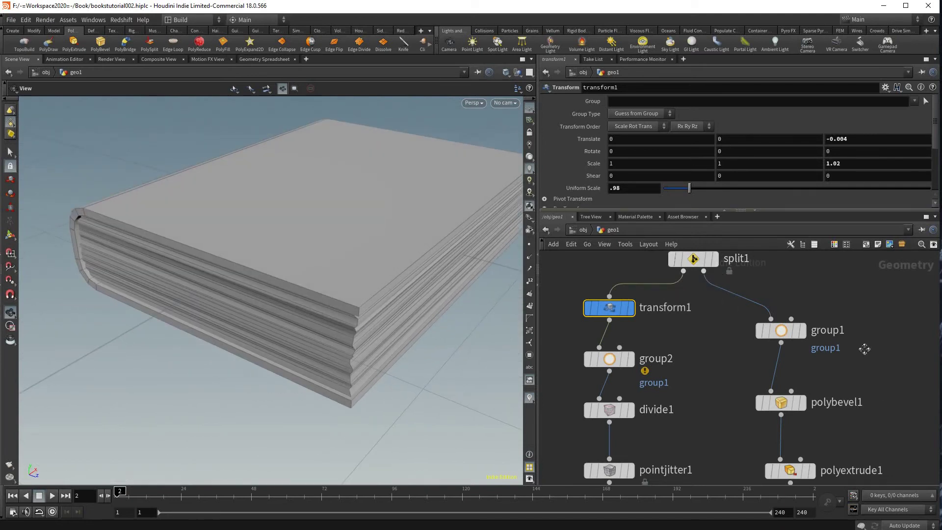
# Step: Move the merge node down to make room and insert a Boolean node between pointjitter1 and merge1
pyautogui.moveTo(853, 407); pyautogui.dragTo(734, 449, button='right')
pyautogui.moveTo(735, 451); pyautogui.dragTo(729, 362, button='middle')
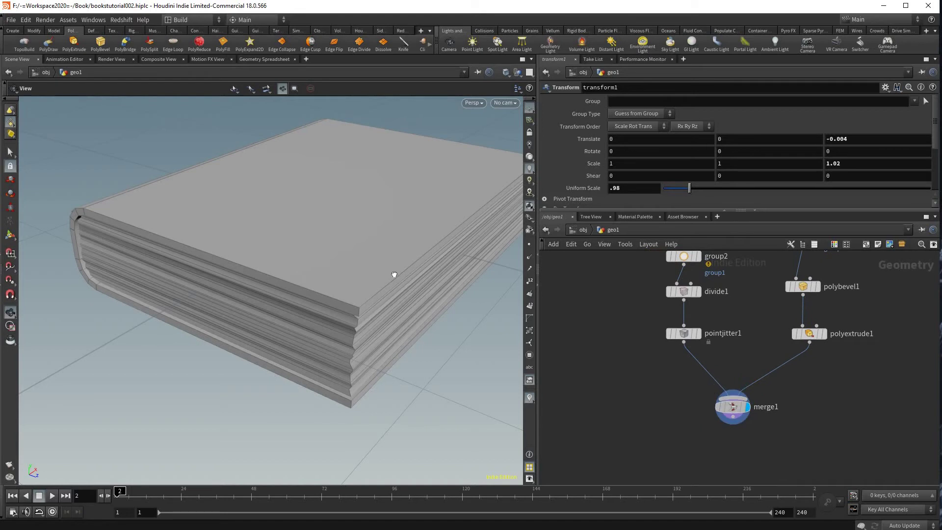
pyautogui.moveTo(734, 406); pyautogui.dragTo(744, 422)
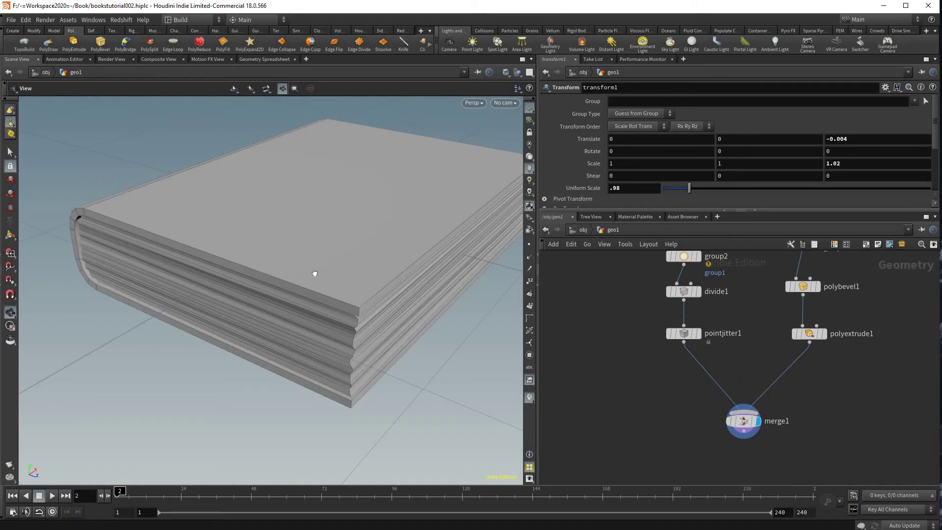
pyautogui.moveTo(235, 285); pyautogui.dragTo(393, 285)
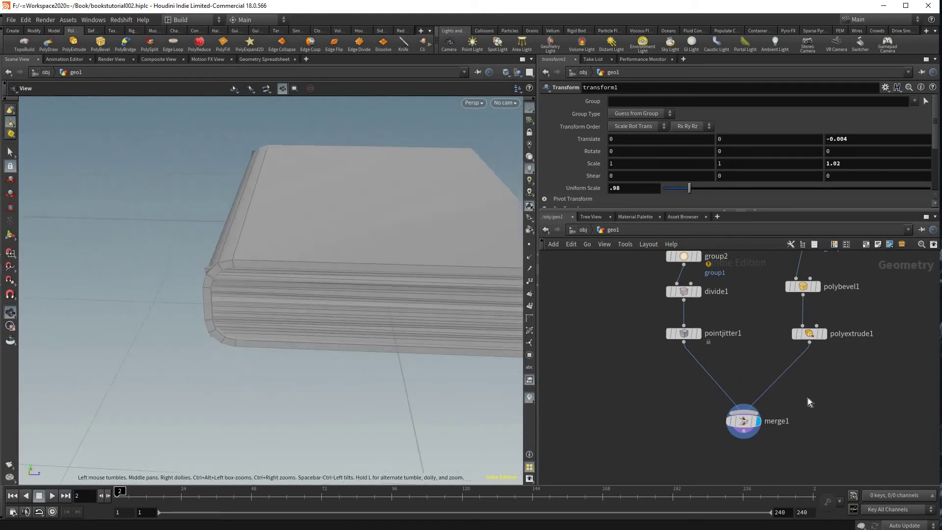
pyautogui.press('Tab')
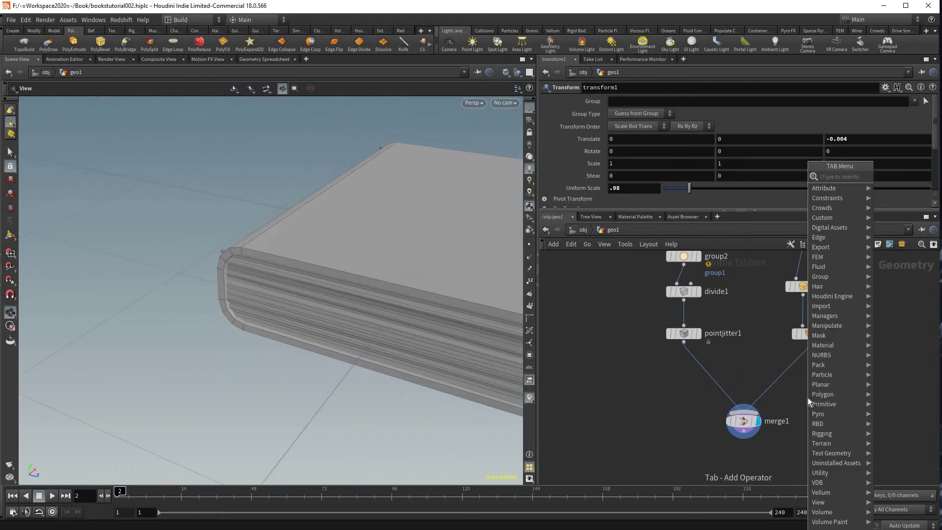
pyautogui.write('trans')
pyautogui.press('Return')
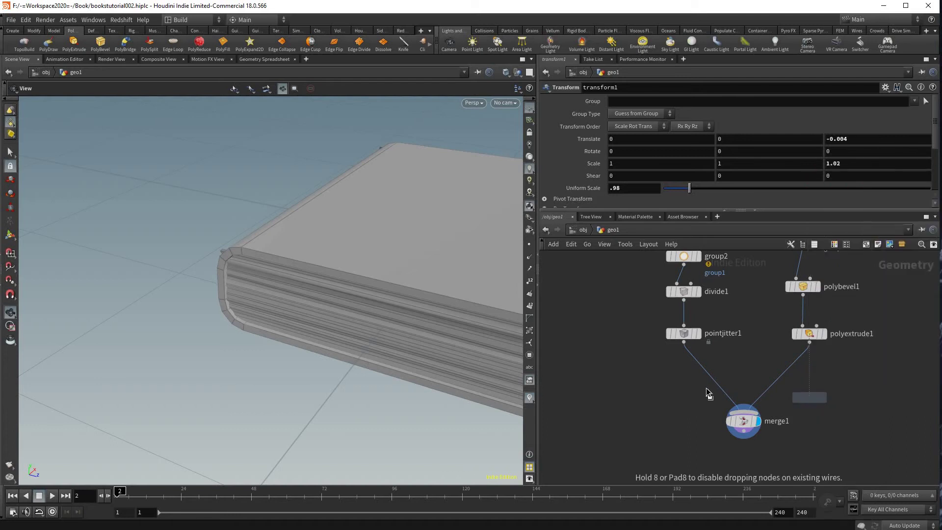
pyautogui.click(708, 391)
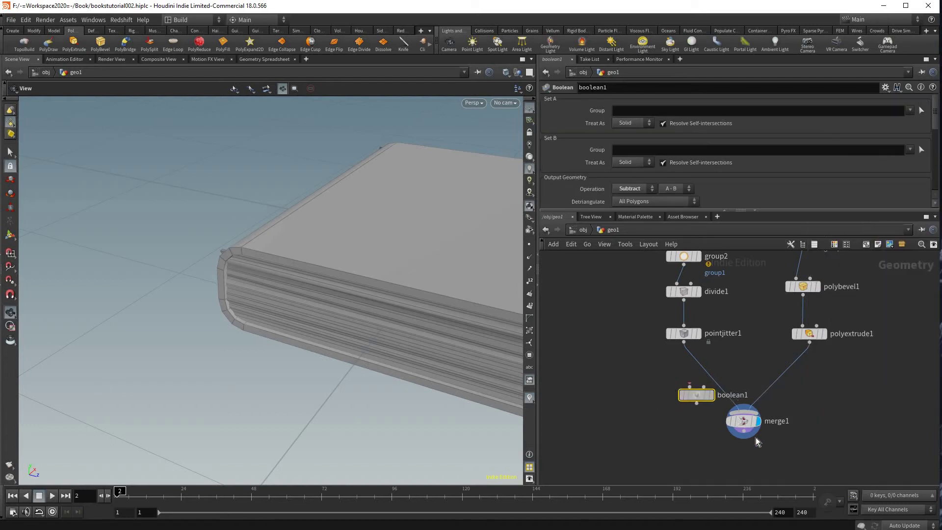
pyautogui.moveTo(736, 394); pyautogui.dragTo(701, 399)
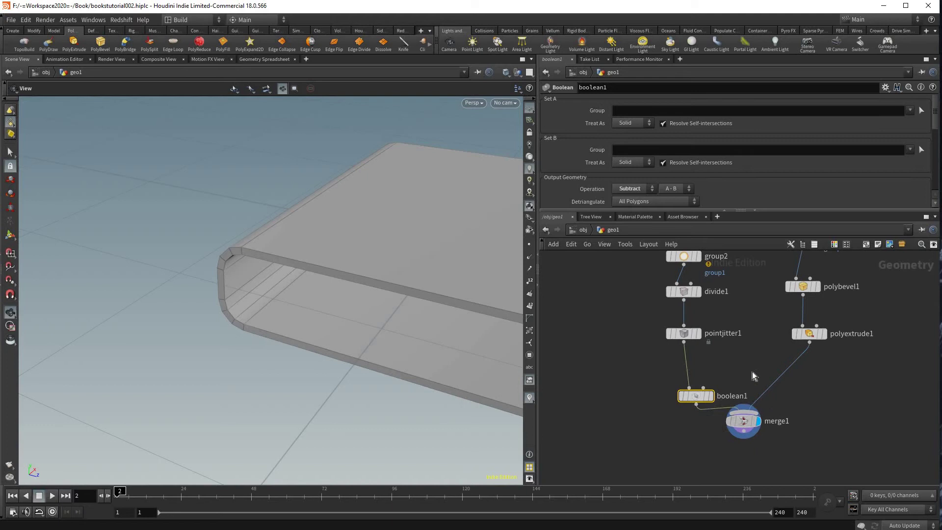
# Step: Connect polyextrude1 to the Boolean node's second input and display the Boolean result to check the pages' edges
pyautogui.click(703, 387)
pyautogui.click(810, 343)
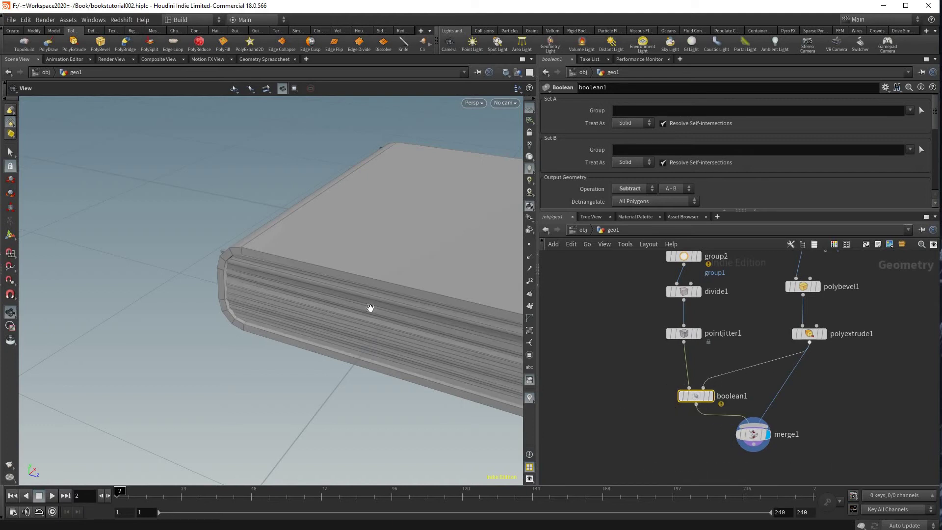
pyautogui.click(711, 396)
pyautogui.moveTo(393, 290); pyautogui.dragTo(279, 274)
pyautogui.moveTo(277, 394); pyautogui.dragTo(333, 318)
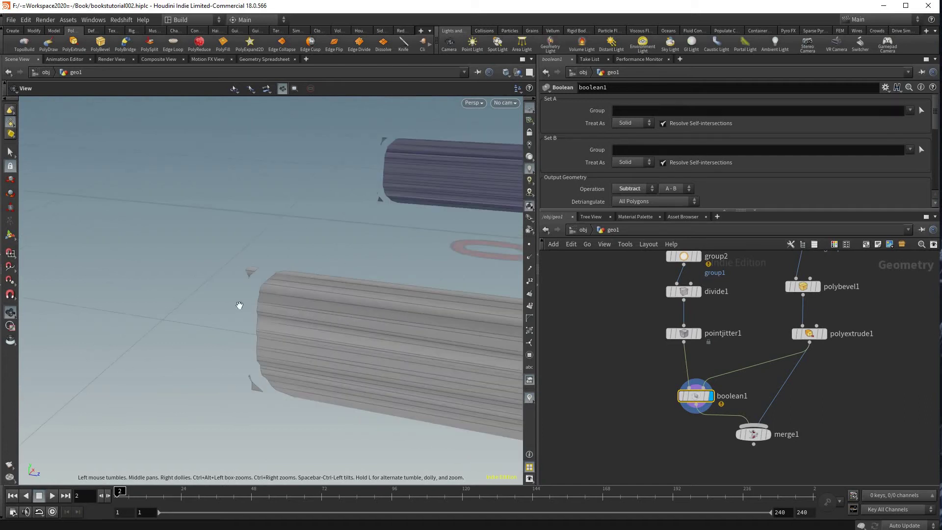
pyautogui.moveTo(240, 305); pyautogui.dragTo(178, 282)
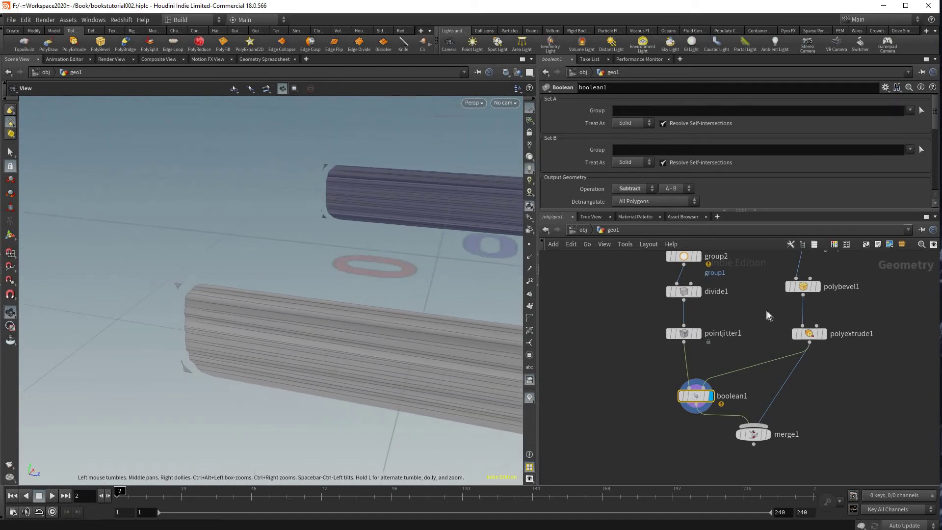
# Step: Duplicate polyextrude1 next to the original and feed the copy into the Boolean node's second input instead
pyautogui.scroll(3, 767, 326)
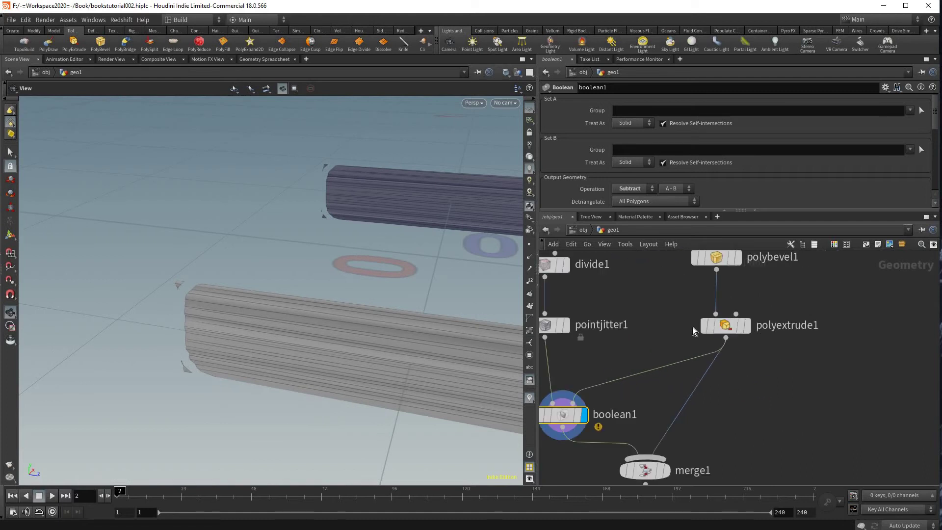
pyautogui.moveTo(693, 327)
pyautogui.moveTo(728, 327); pyautogui.dragTo(686, 339)
pyautogui.click(688, 342)
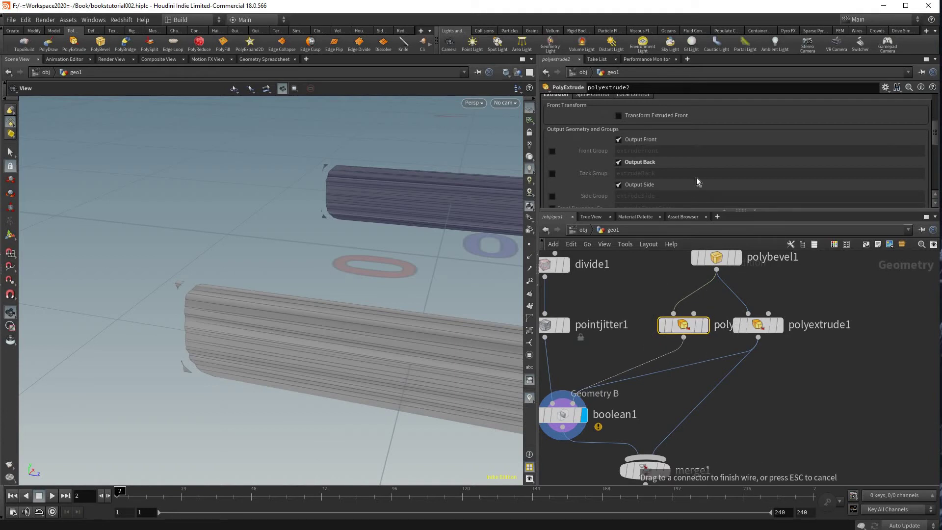
# Step: Set the duplicate PolyExtrude's Distance to 0.027 and show it as a template over the displayed Boolean result
pyautogui.scroll(5, 643, 157)
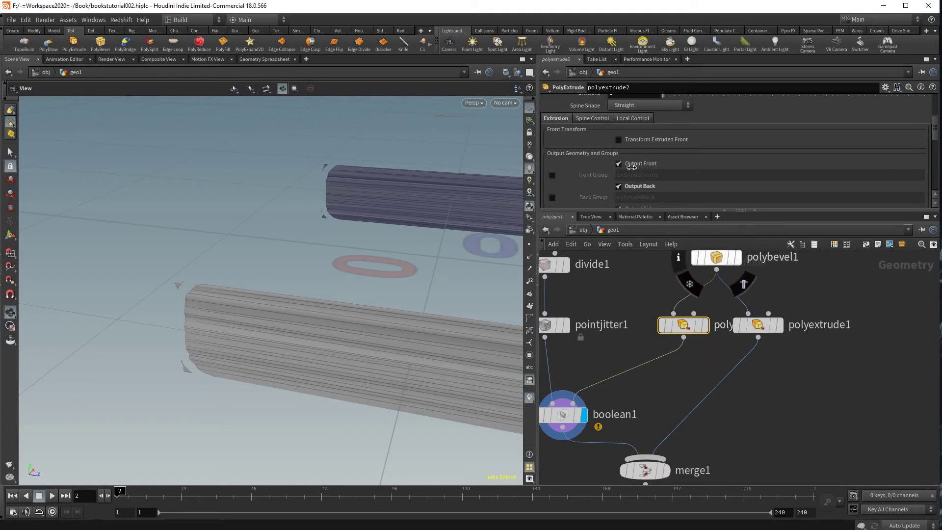
pyautogui.moveTo(637, 150); pyautogui.dragTo(637, 150, button='middle')
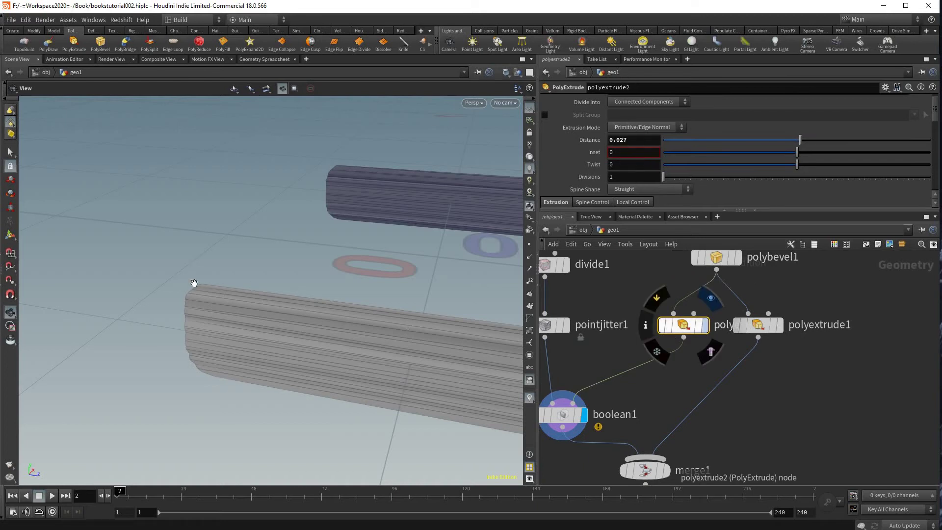
pyautogui.moveTo(347, 332); pyautogui.dragTo(451, 366)
pyautogui.moveTo(607, 390); pyautogui.dragTo(643, 350, button='middle')
pyautogui.click(600, 375)
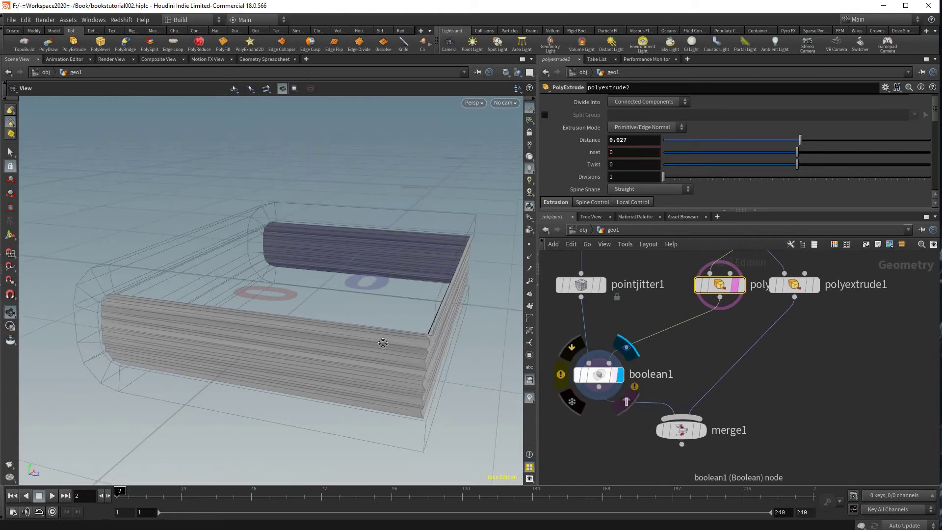
pyautogui.moveTo(353, 359); pyautogui.dragTo(491, 373)
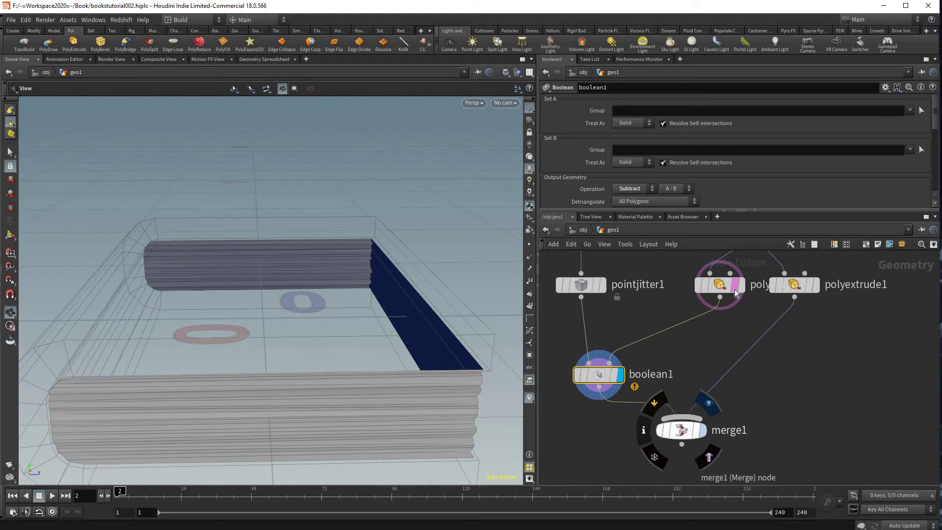
# Step: Turn off the duplicate extrusion's template display, check the polyextrude1 cover, and display the merged book
pyautogui.click(735, 285)
pyautogui.click(815, 285)
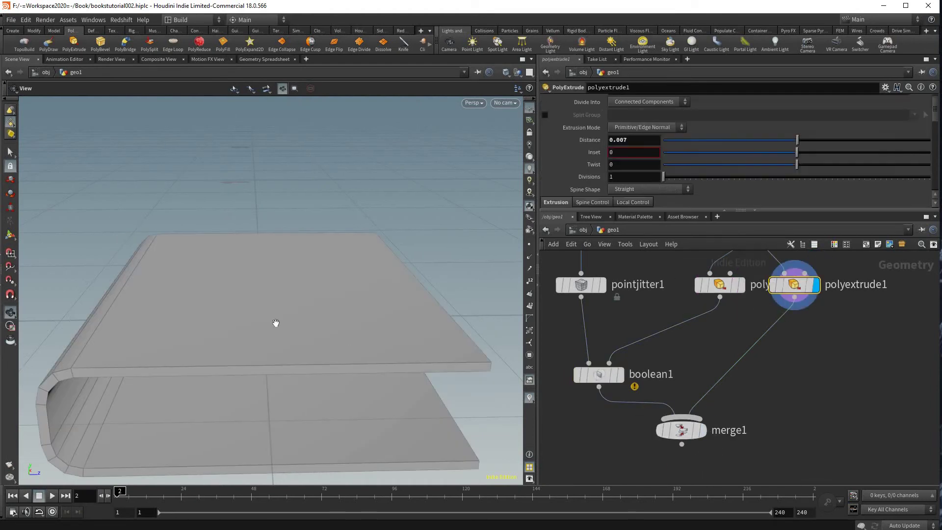
pyautogui.moveTo(427, 341); pyautogui.dragTo(400, 339)
pyautogui.scroll(-3, 403, 337)
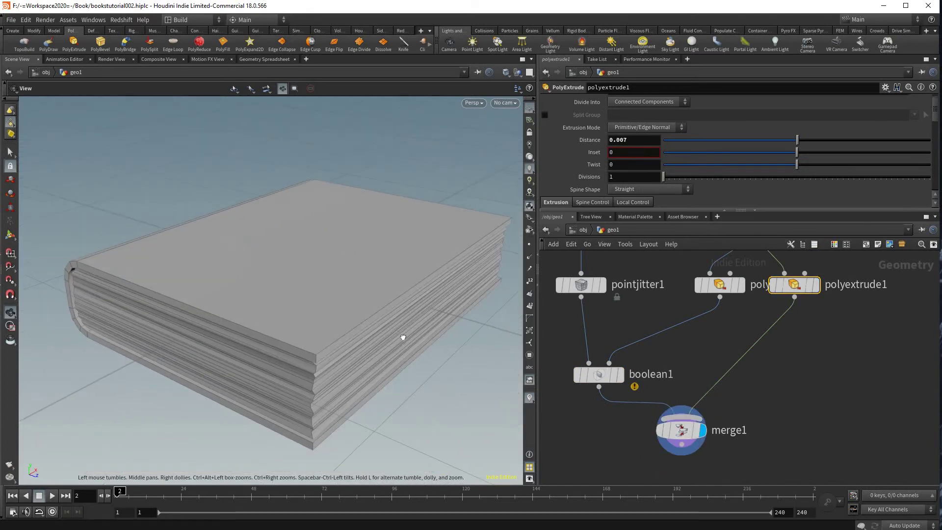
pyautogui.moveTo(209, 328); pyautogui.dragTo(246, 344)
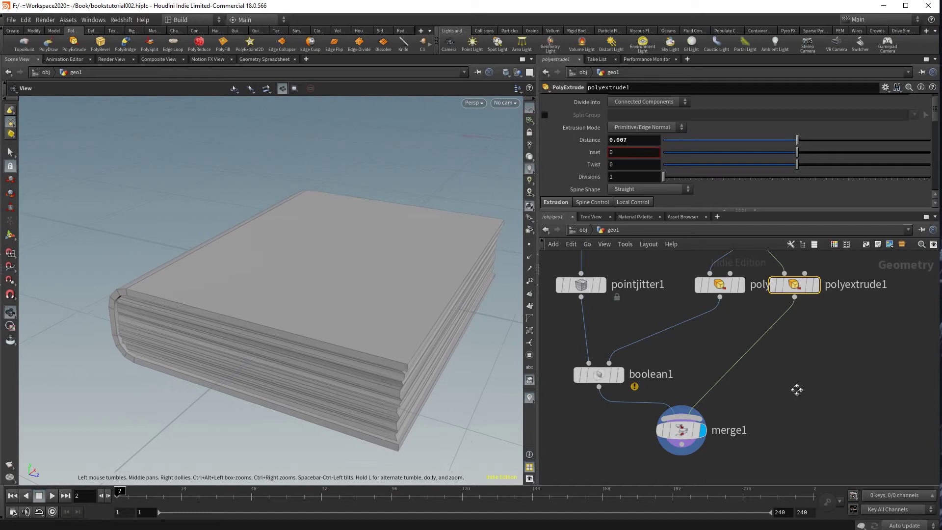
pyautogui.moveTo(762, 401); pyautogui.dragTo(753, 408, button='middle')
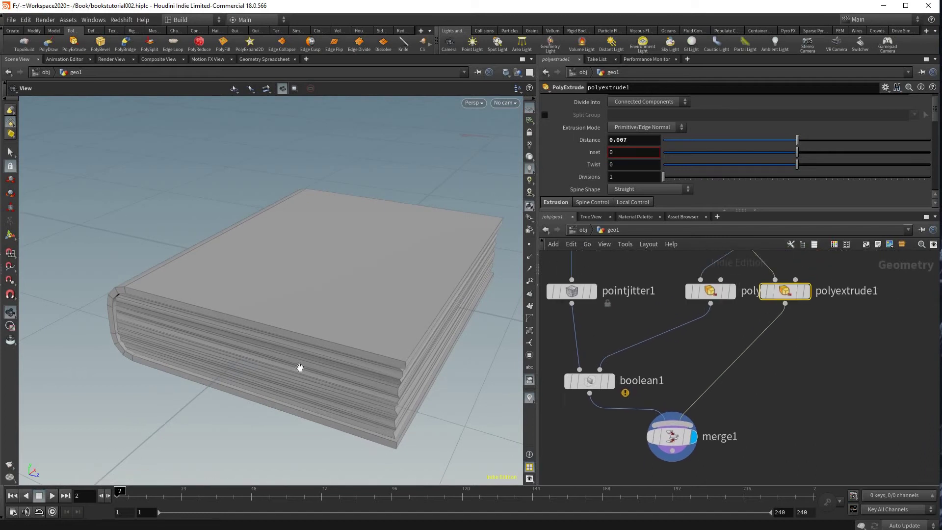
pyautogui.moveTo(294, 362); pyautogui.dragTo(427, 368)
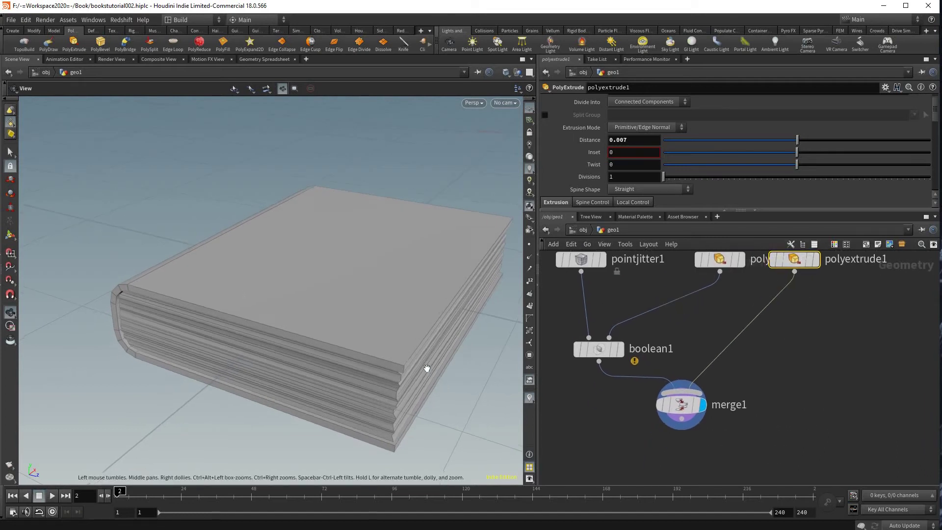
# Step: Insert a PolyBevel node between polyextrude1 and merge1
pyautogui.click(770, 351)
pyautogui.press('Tab')
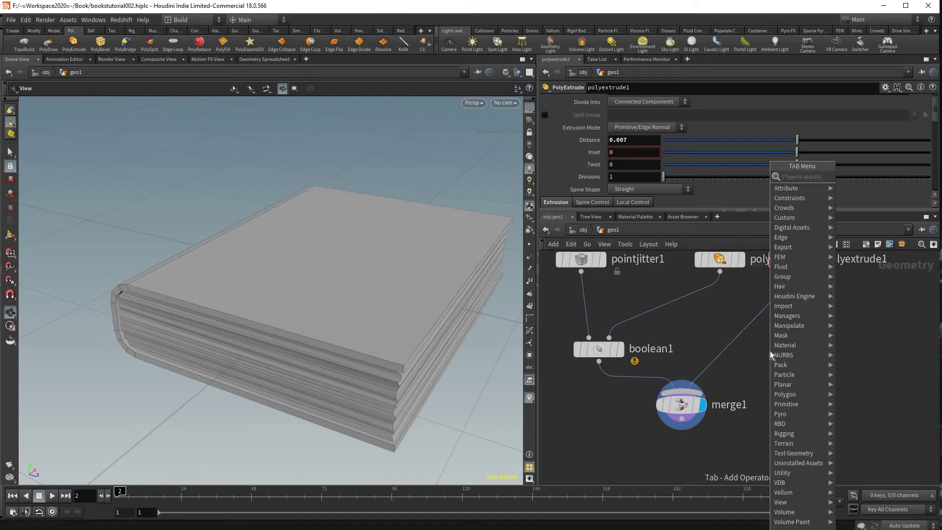
pyautogui.write('polybe')
pyautogui.press('Return')
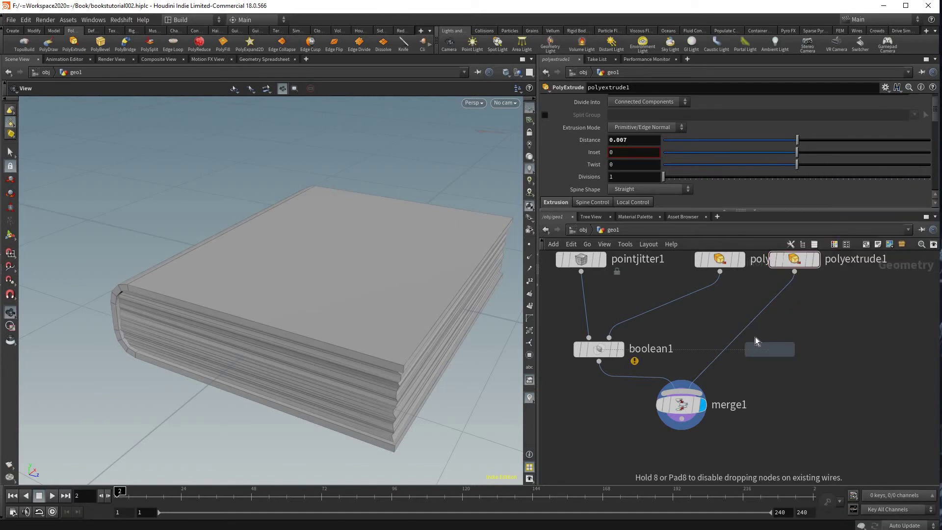
pyautogui.click(756, 339)
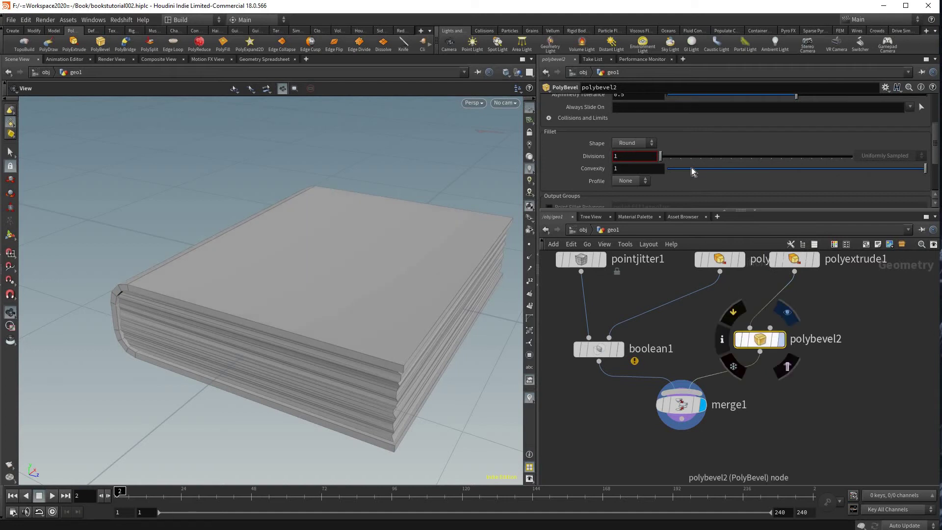
# Step: Set the new PolyBevel's Distance to 0.001 and inspect the bevel on the cover's spine edge
pyautogui.scroll(3, 657, 176)
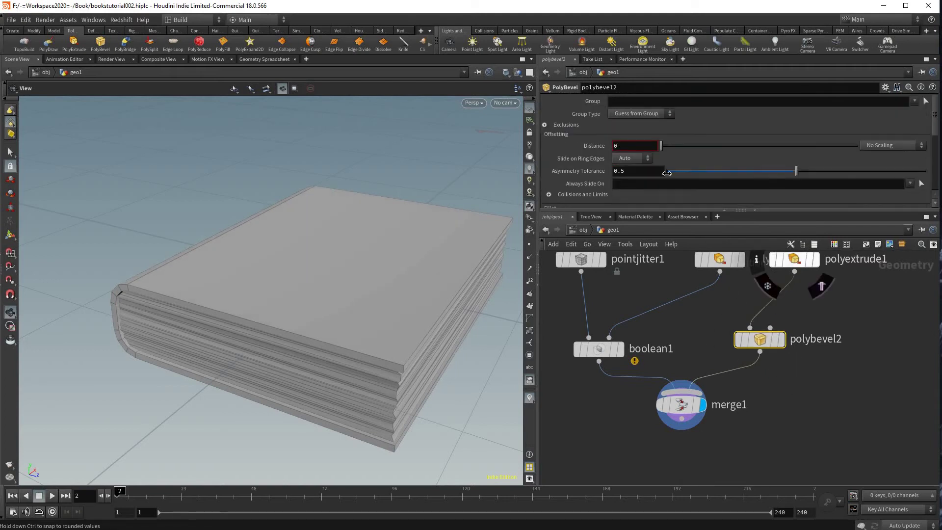
pyautogui.middleClick(663, 174)
pyautogui.moveTo(155, 311); pyautogui.dragTo(415, 275, button='middle')
pyautogui.moveTo(415, 276); pyautogui.dragTo(435, 260)
pyautogui.moveTo(435, 261); pyautogui.dragTo(549, 125, button='middle')
pyautogui.scroll(5, 548, 126)
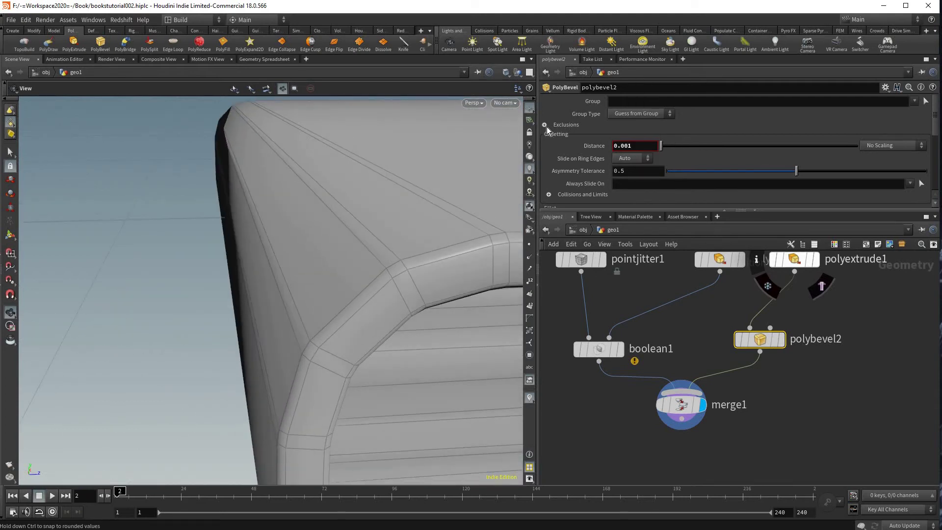
# Step: Expand the PolyBevel's exclusions and set Maximum Normal Angle to 51.1 so flatter spine edges are ignored
pyautogui.click(545, 125)
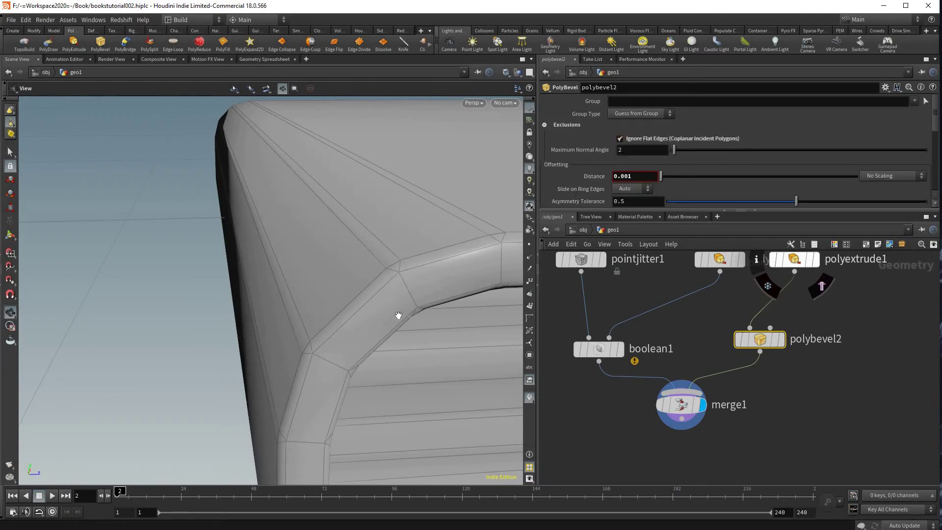
pyautogui.moveTo(392, 310); pyautogui.dragTo(352, 338)
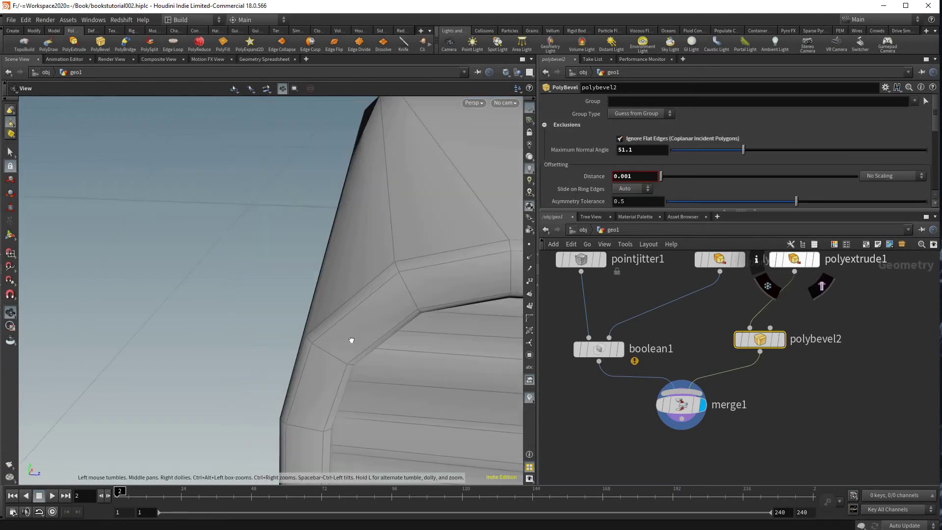
pyautogui.moveTo(351, 339); pyautogui.dragTo(470, 377, button='right')
pyautogui.moveTo(469, 377); pyautogui.dragTo(785, 295)
pyautogui.moveTo(754, 351); pyautogui.dragTo(711, 351, button='middle')
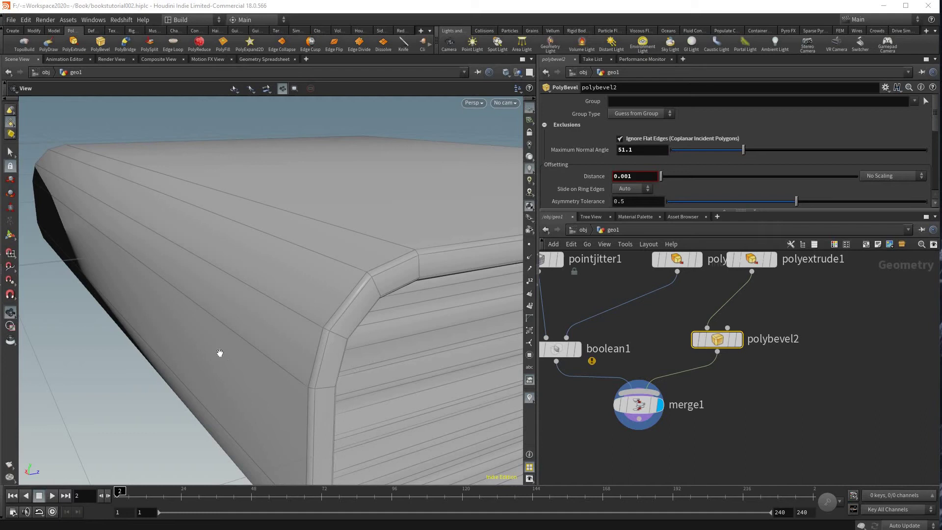
pyautogui.moveTo(278, 330); pyautogui.dragTo(770, 352)
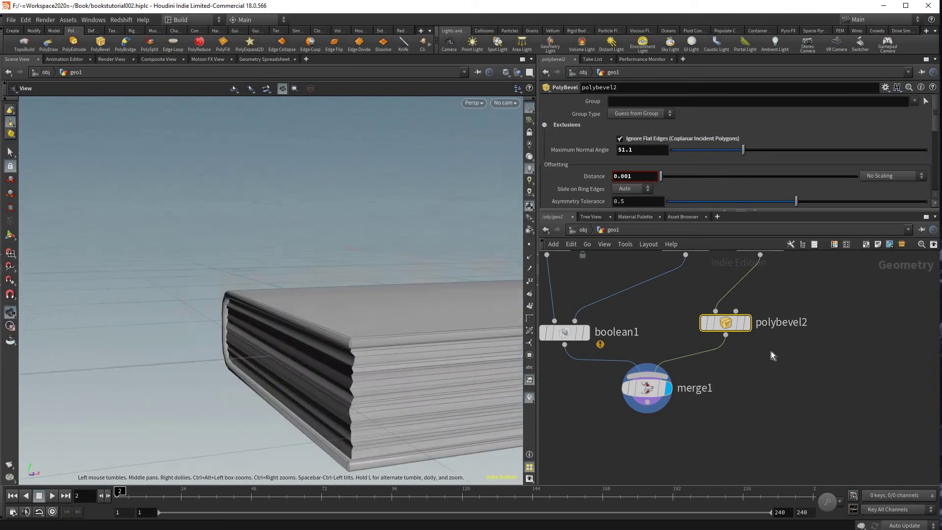
# Step: Insert a Color node between polybevel2 and merge1
pyautogui.click(772, 352)
pyautogui.press('Tab')
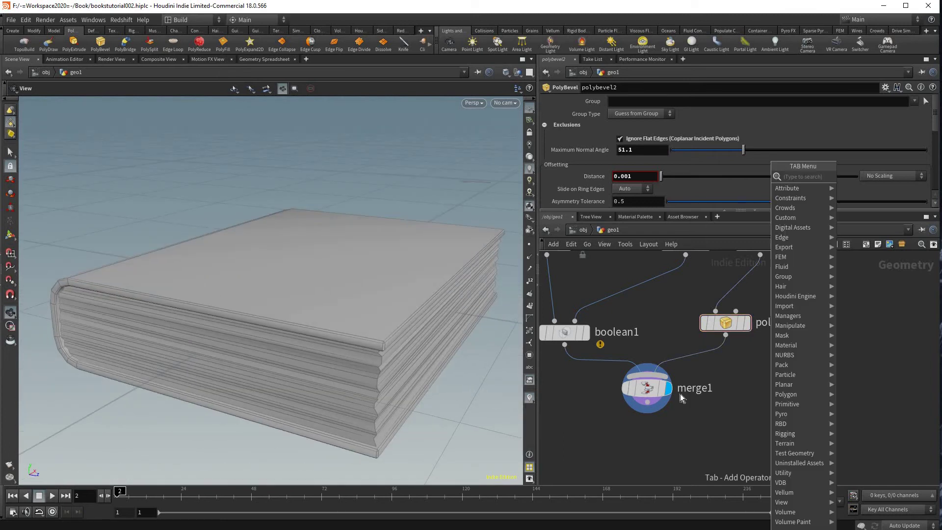
pyautogui.write('color')
pyautogui.press('Return')
pyautogui.click(688, 370)
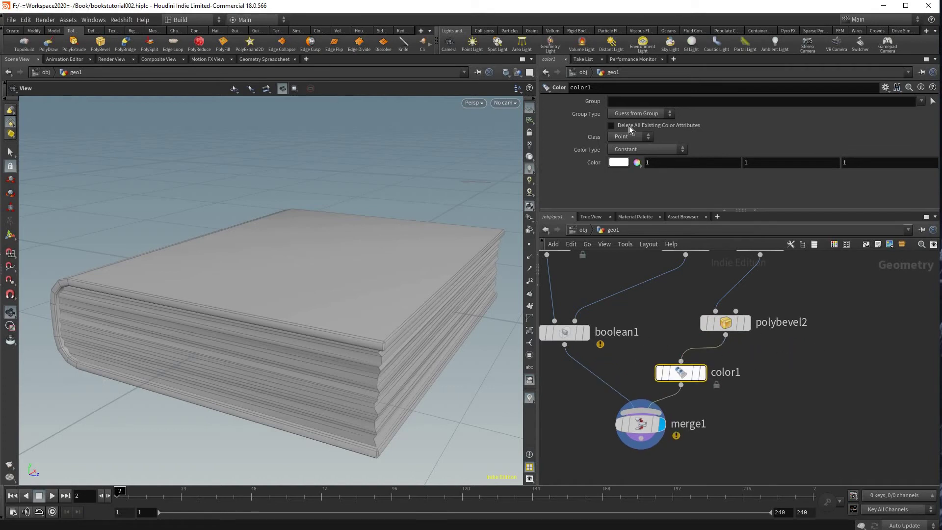
# Step: Set the cover's Color node to dark green with RGB 0.1875, 0.3, 0.075
pyautogui.click(617, 162)
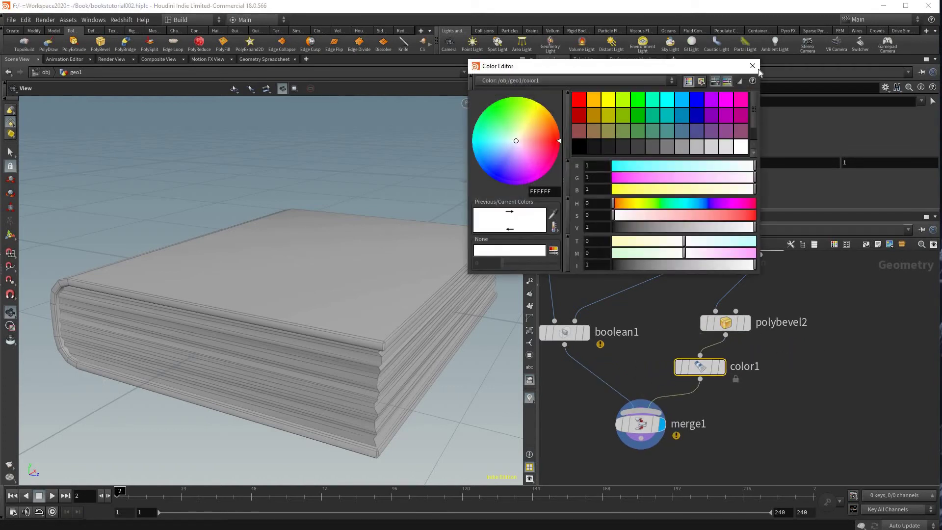
pyautogui.click(623, 131)
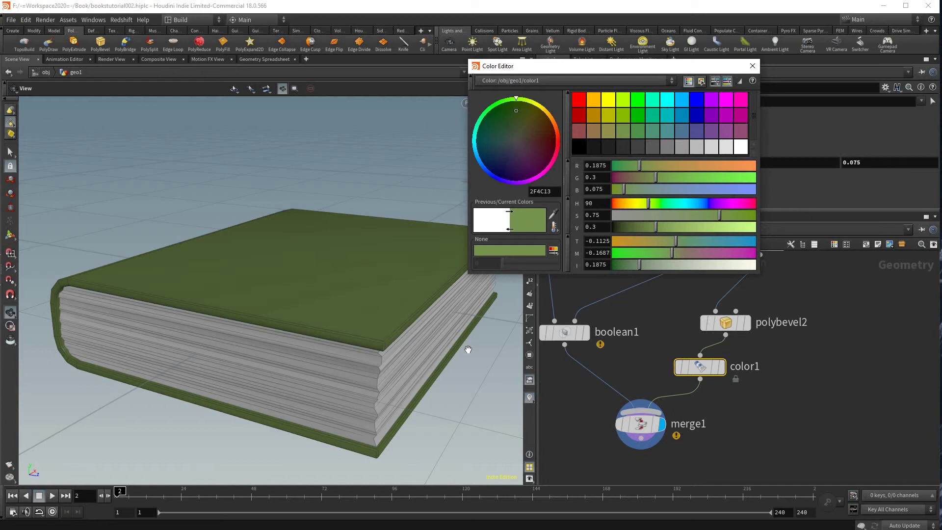
pyautogui.click(753, 66)
pyautogui.moveTo(466, 417); pyautogui.dragTo(751, 348, button='right')
pyautogui.moveTo(354, 280); pyautogui.dragTo(299, 281)
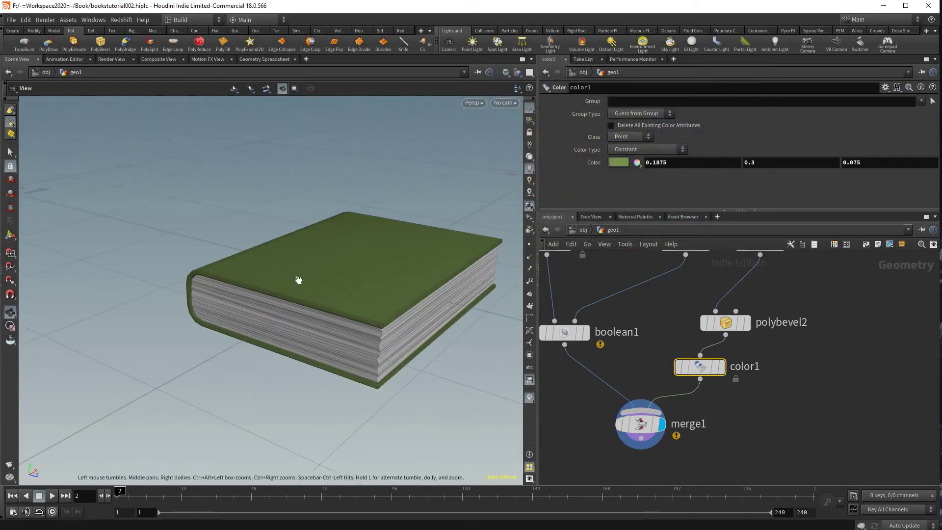
# Step: Add a For-Each Point block in the empty space below merge1
pyautogui.scroll(-4, 800, 448)
pyautogui.moveTo(801, 420)
pyautogui.mouseDown(button='middle')
pyautogui.moveTo(753, 489)
pyautogui.moveTo(749, 346)
pyautogui.mouseUp(button='middle')
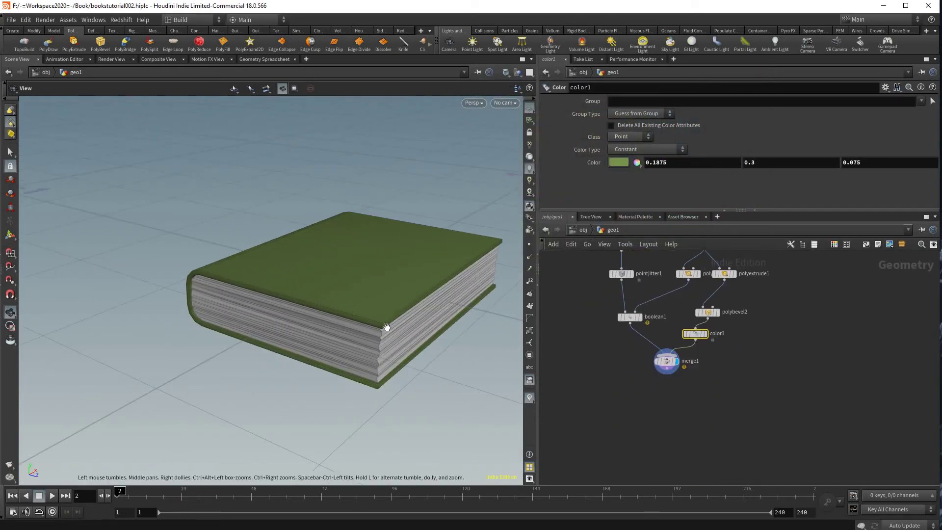
pyautogui.moveTo(387, 327); pyautogui.dragTo(340, 289)
pyautogui.scroll(3, 352, 355)
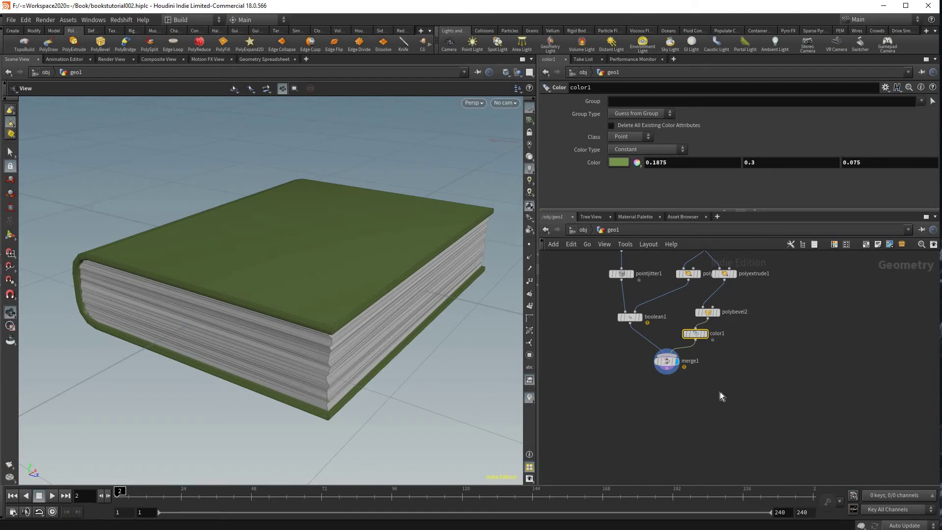
pyautogui.scroll(1, 720, 392)
pyautogui.moveTo(721, 381); pyautogui.dragTo(693, 374, button='middle')
pyautogui.click(699, 396)
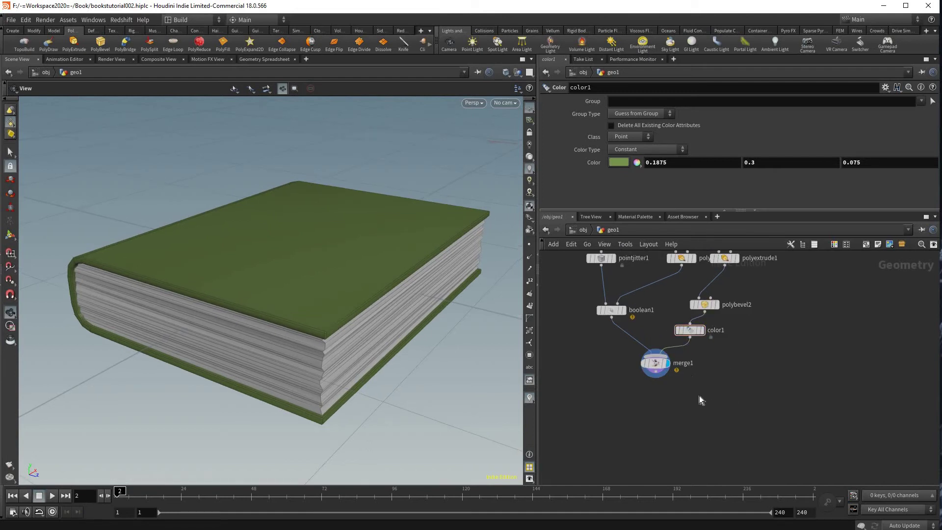
pyautogui.moveTo(689, 419)
pyautogui.mouseDown(button='middle')
pyautogui.moveTo(699, 396)
pyautogui.moveTo(700, 411)
pyautogui.mouseUp(button='middle')
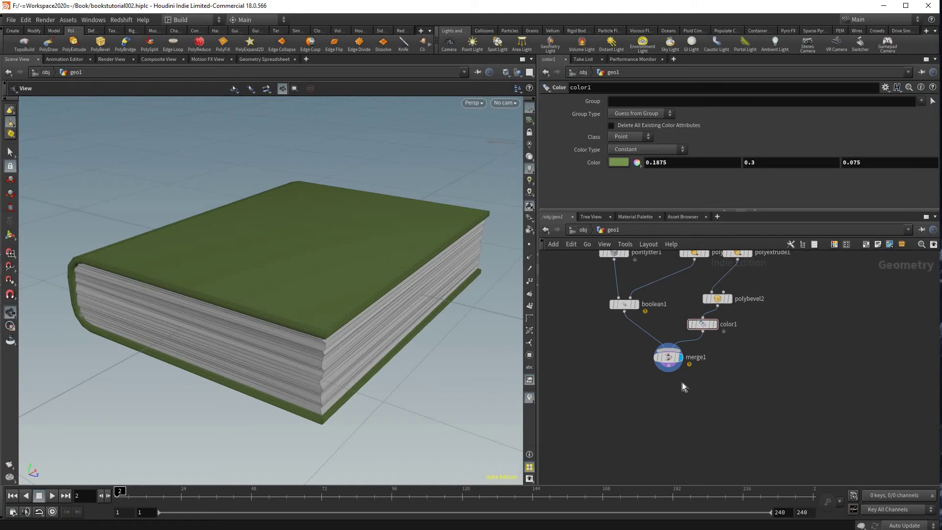
pyautogui.press('Tab')
pyautogui.write('for each')
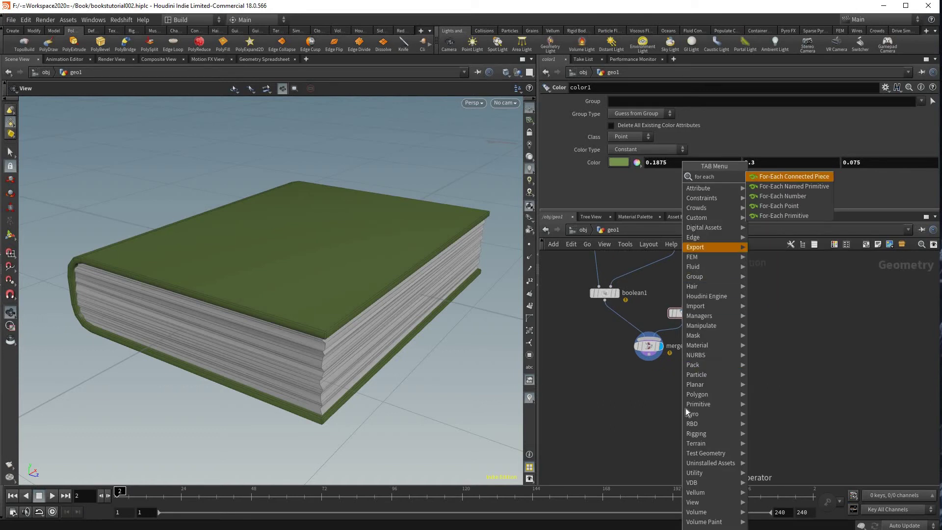
pyautogui.press('Escape')
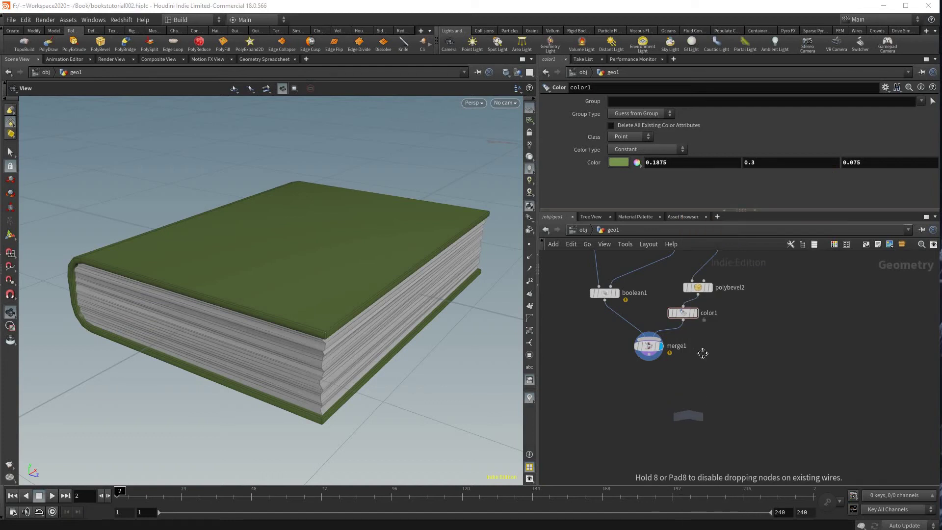
pyautogui.click(686, 352)
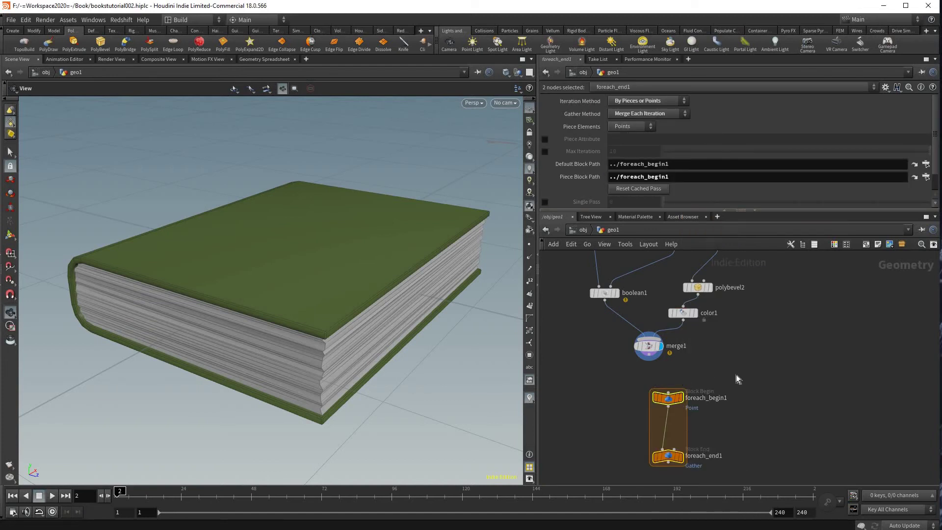
# Step: Add a Copy Stamp node inside the loop, between foreach_begin1 and foreach_end1
pyautogui.moveTo(736, 375); pyautogui.dragTo(749, 336, button='middle')
pyautogui.moveTo(681, 358); pyautogui.dragTo(689, 347)
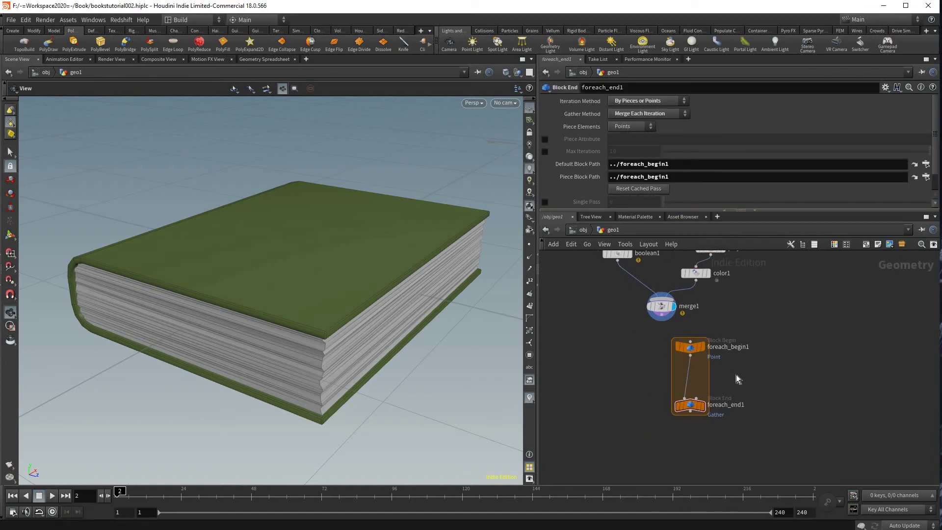
pyautogui.press('Tab')
pyautogui.write('copy st')
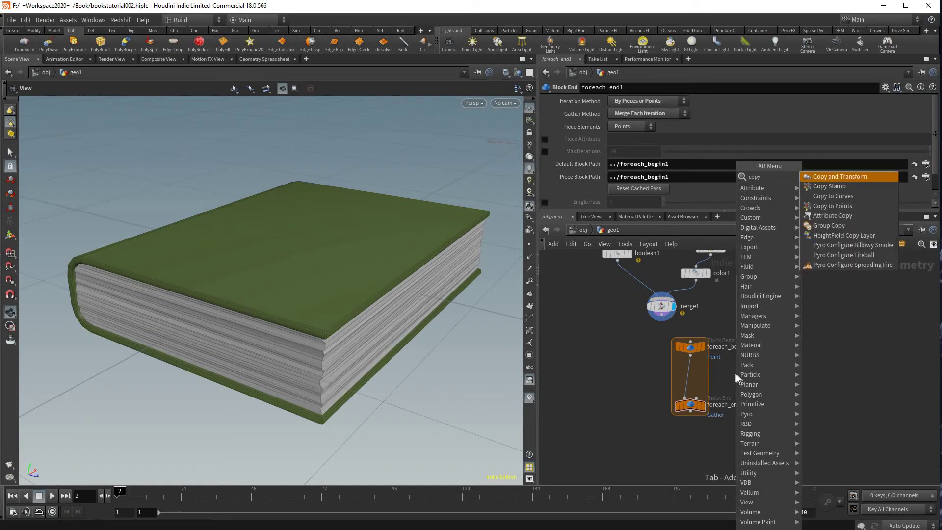
pyautogui.press('Return')
pyautogui.click(737, 375)
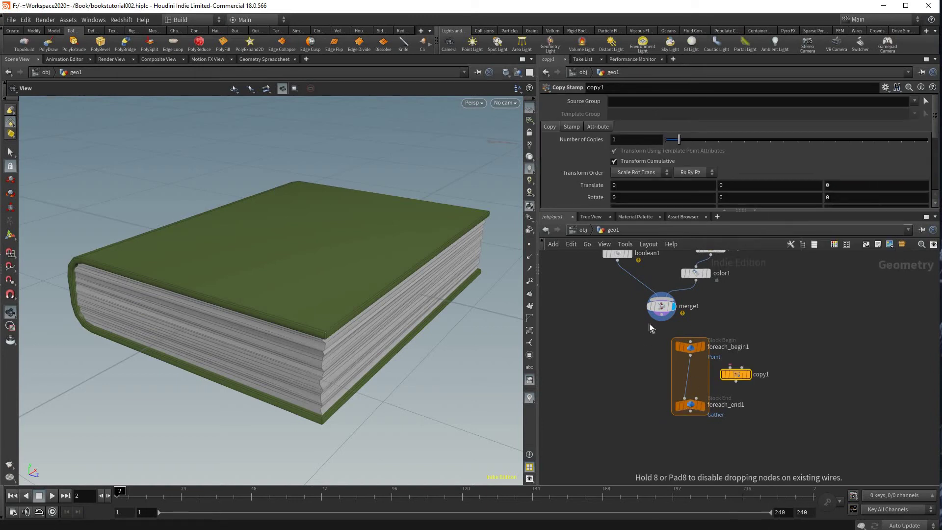
pyautogui.scroll(4, 736, 375)
pyautogui.moveTo(736, 374); pyautogui.dragTo(657, 385)
# Step: Wire merge1 into the first input of copy1 and foreach_begin1 into its template input
pyautogui.moveTo(679, 303)
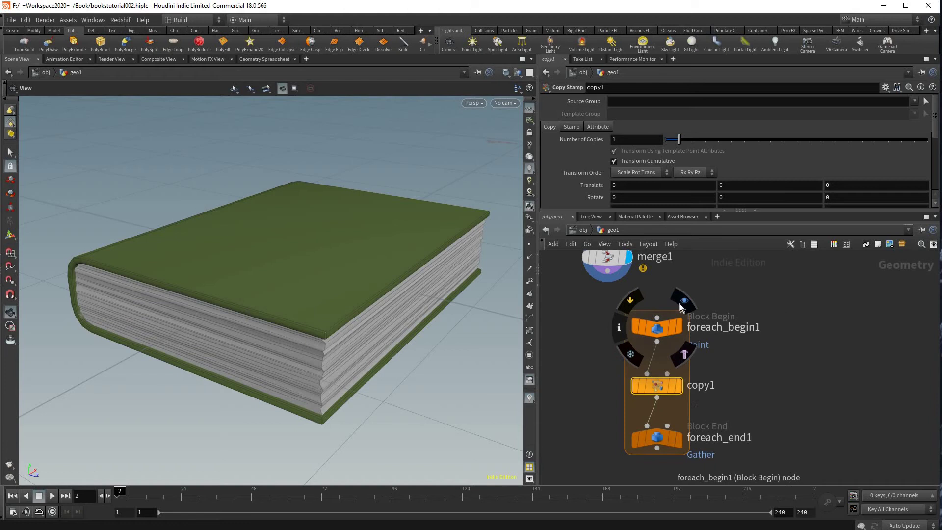
pyautogui.moveTo(611, 388); pyautogui.dragTo(734, 441, button='middle')
pyautogui.click(682, 309)
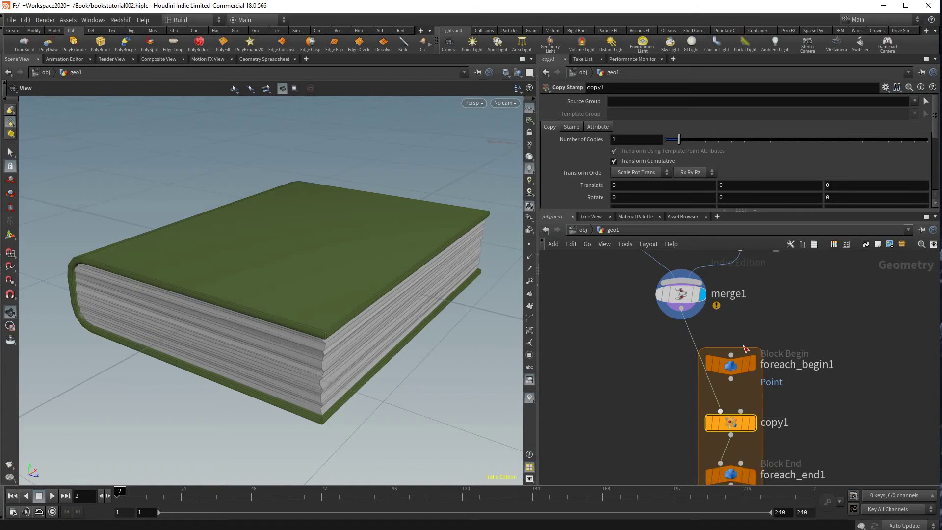
pyautogui.moveTo(744, 344); pyautogui.dragTo(757, 306, button='middle')
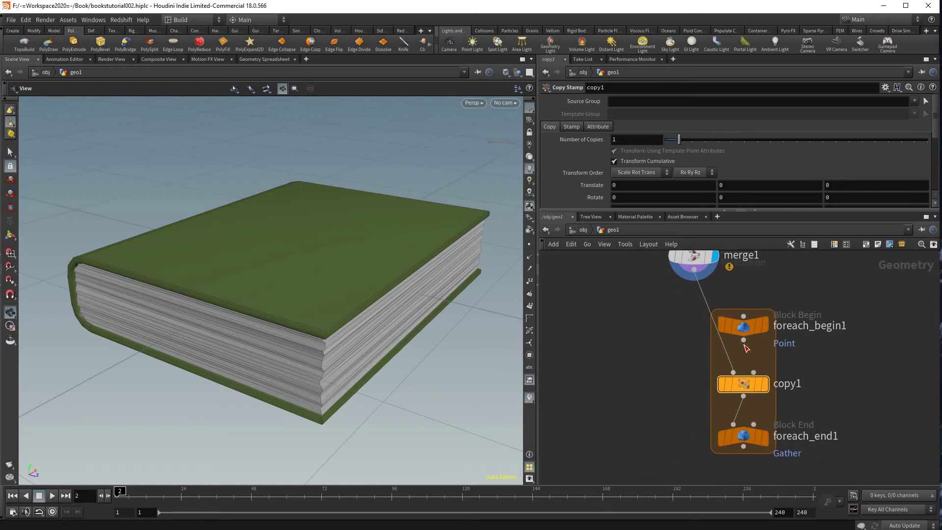
pyautogui.click(755, 373)
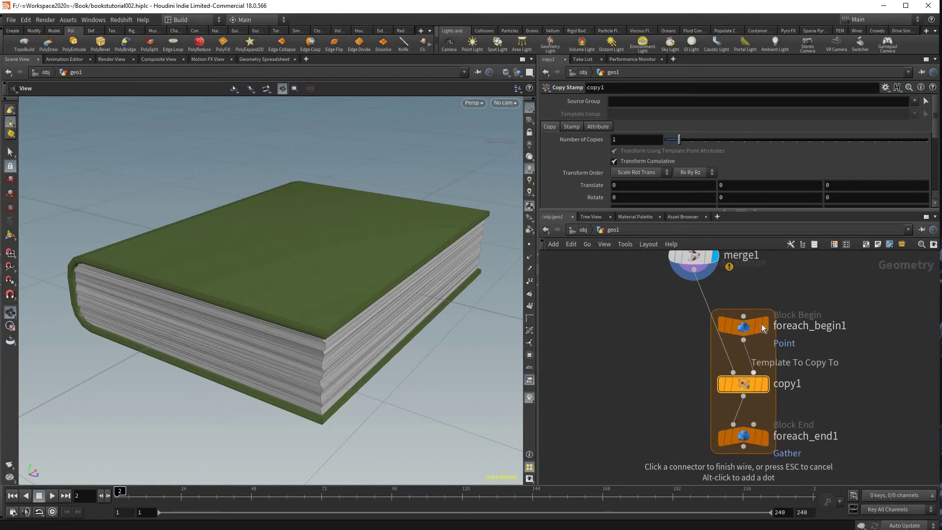
pyautogui.click(776, 329)
pyautogui.moveTo(810, 315)
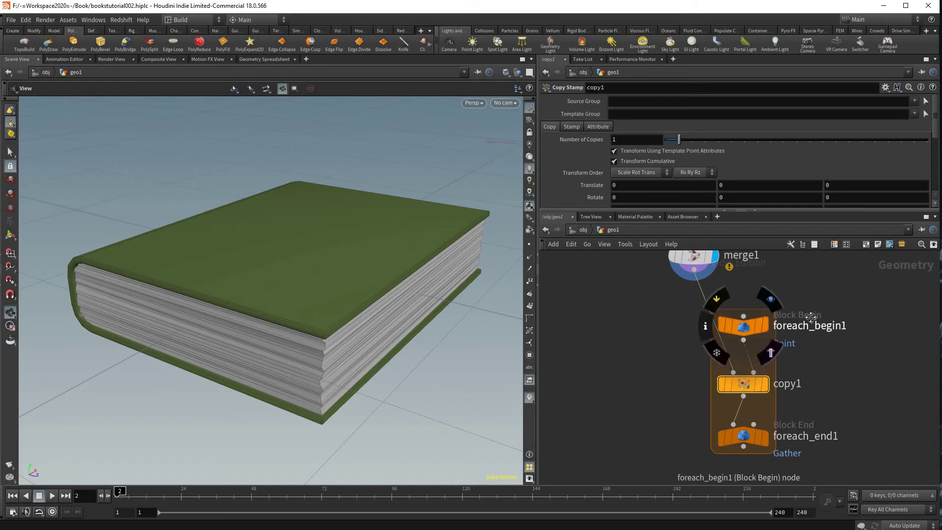
pyautogui.moveTo(751, 325); pyautogui.dragTo(787, 330)
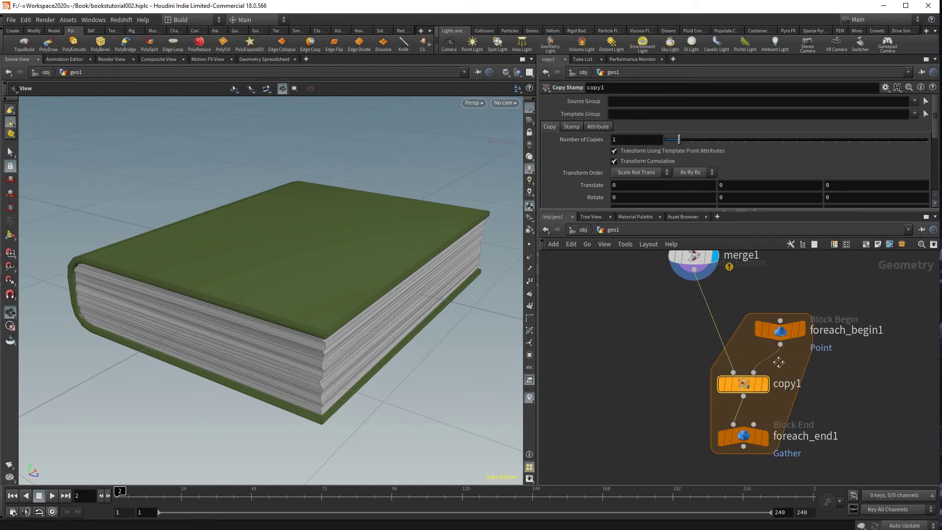
pyautogui.moveTo(778, 362); pyautogui.dragTo(776, 372, button='middle')
# Step: Add a Line node above the loop and wire it into the input of foreach_begin1
pyautogui.moveTo(799, 328); pyautogui.dragTo(743, 331, button='middle')
pyautogui.press('Tab')
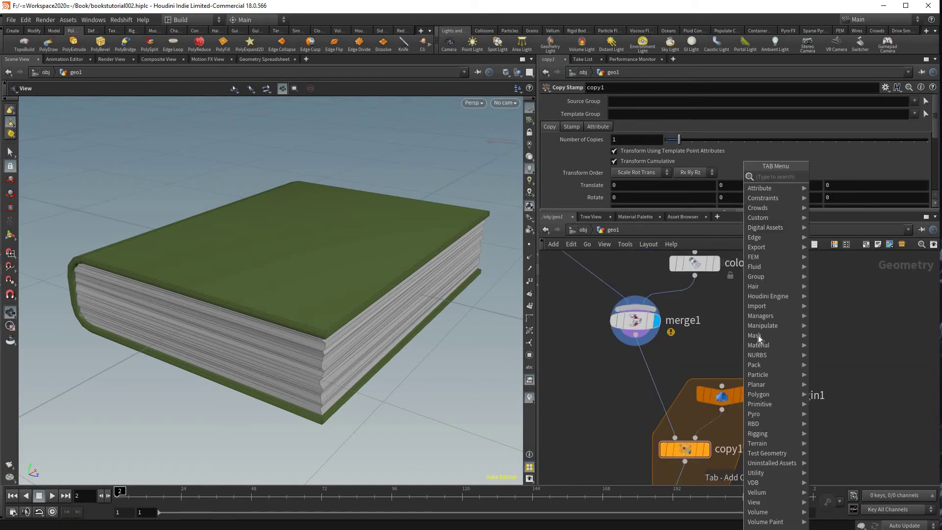
pyautogui.write('li')
pyautogui.press('Return')
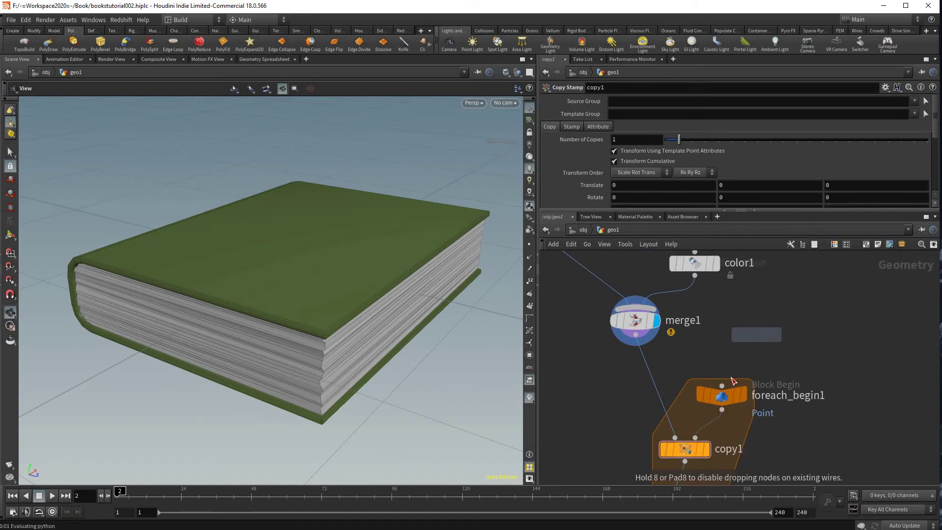
pyautogui.click(758, 335)
pyautogui.moveTo(758, 347); pyautogui.dragTo(722, 386)
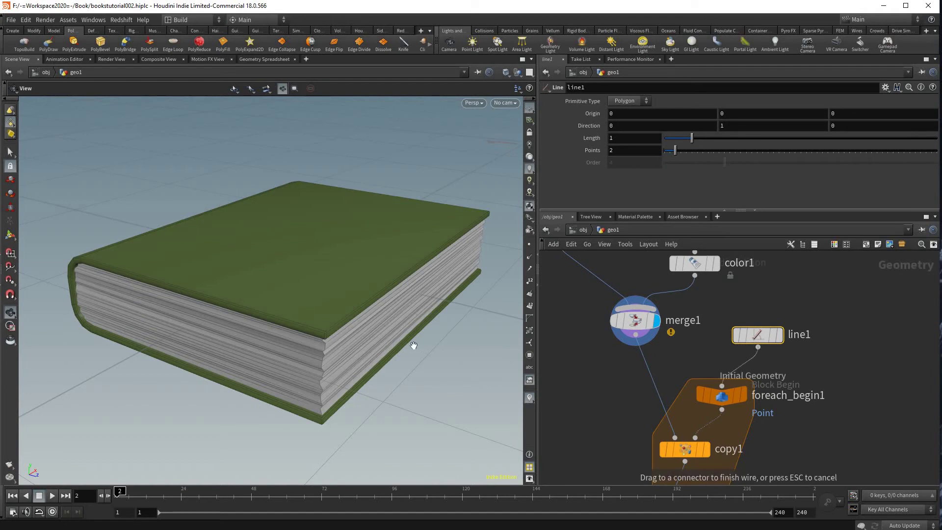
# Step: Set the line's length to 3.6 with 5 points and display the output of foreach_end1
pyautogui.scroll(-5, 395, 362)
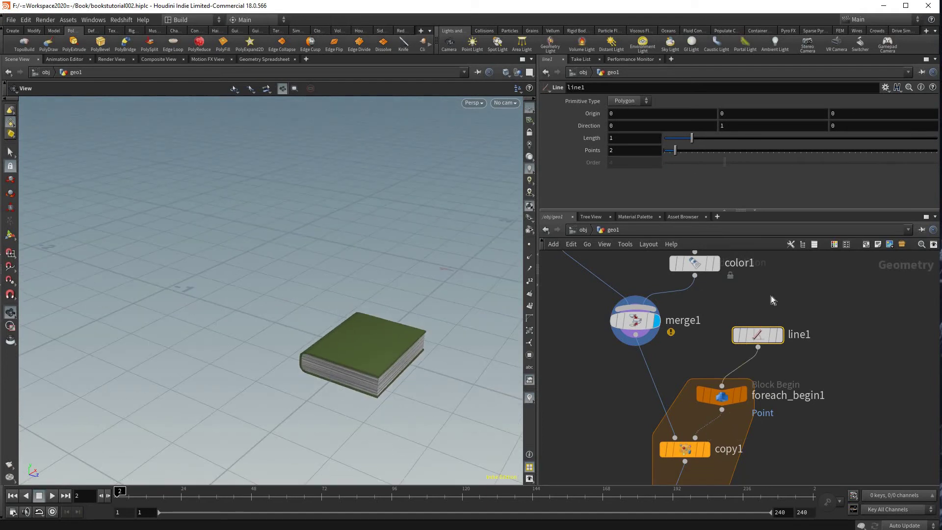
pyautogui.moveTo(769, 326); pyautogui.dragTo(766, 303, button='middle')
pyautogui.moveTo(769, 307)
pyautogui.mouseDown()
pyautogui.moveTo(779, 298)
pyautogui.moveTo(769, 297)
pyautogui.mouseUp()
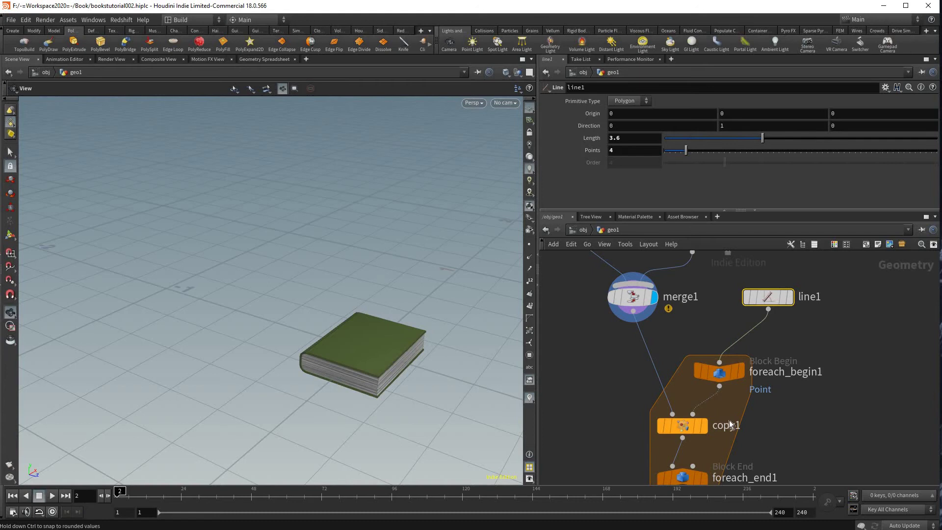
pyautogui.moveTo(766, 432); pyautogui.dragTo(791, 374, button='middle')
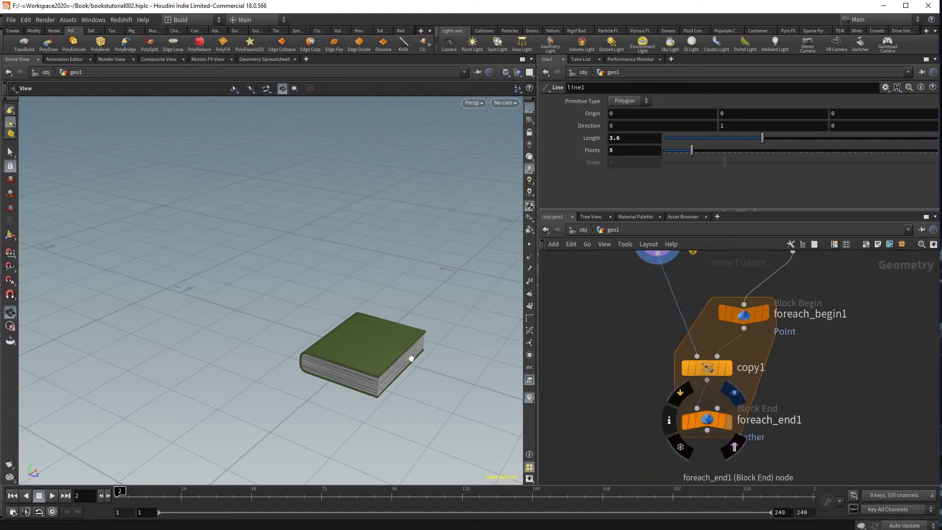
pyautogui.click(729, 421)
pyautogui.moveTo(431, 267); pyautogui.dragTo(415, 347, button='middle')
pyautogui.scroll(-2, 436, 321)
pyautogui.scroll(-8, 436, 322)
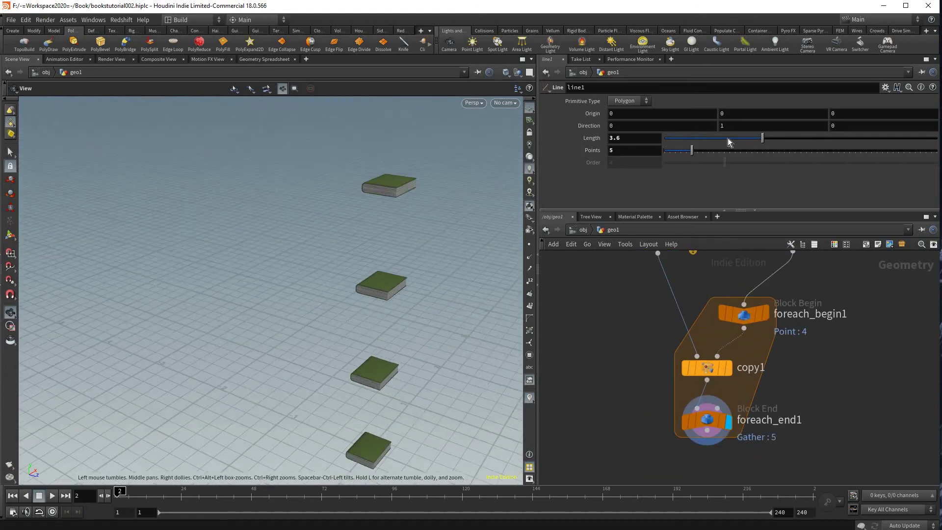
# Step: Shorten the line to a length of 1.21 and set its points to 8 for a tighter stack
pyautogui.moveTo(687, 142); pyautogui.dragTo(428, 314)
pyautogui.scroll(5, 422, 290)
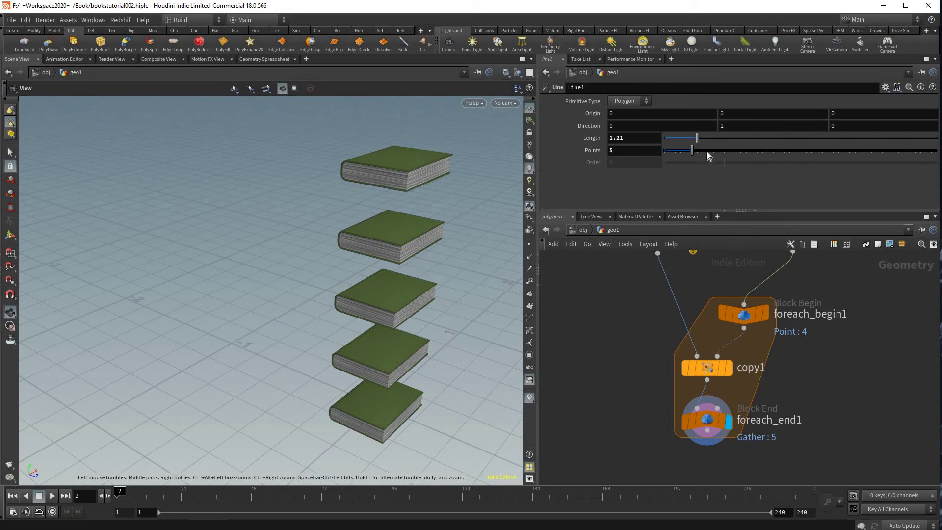
pyautogui.moveTo(383, 287); pyautogui.dragTo(408, 302, button='middle')
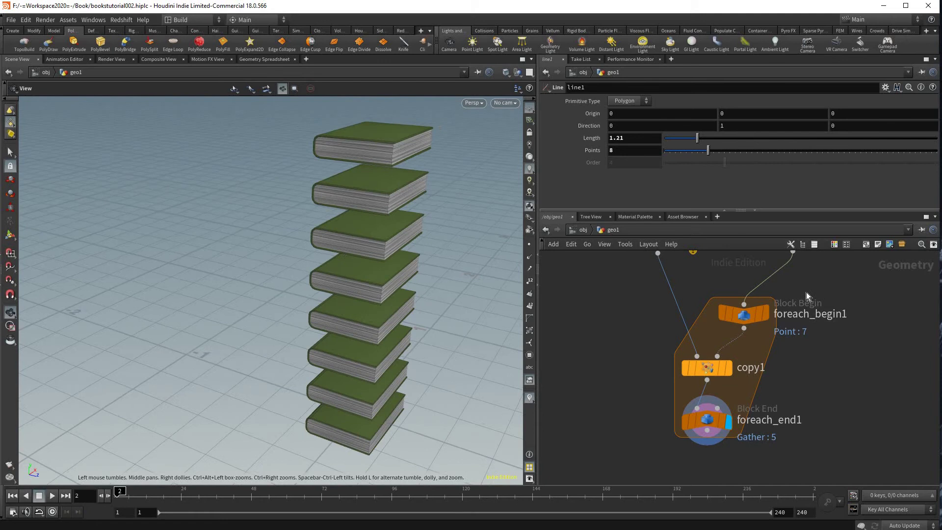
# Step: Create a meta import node for the loop from foreach_begin1
pyautogui.scroll(-2, 806, 293)
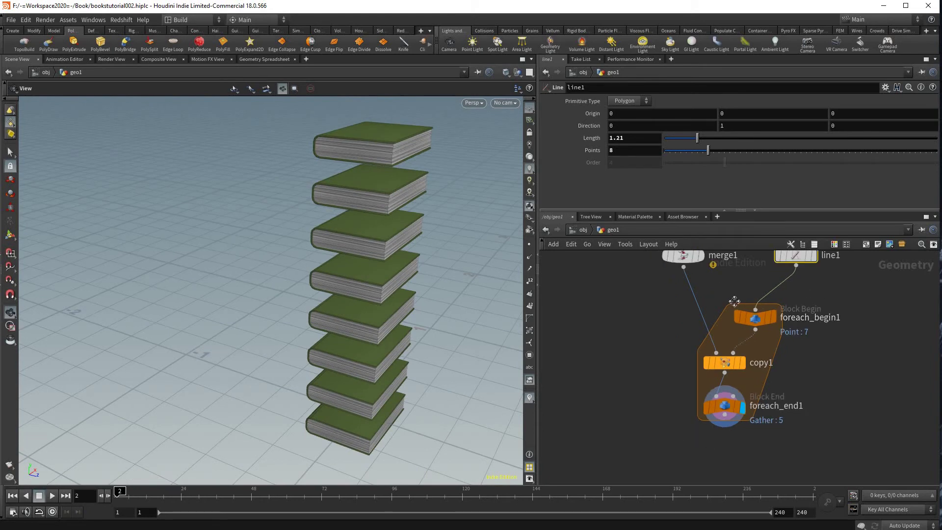
pyautogui.moveTo(733, 301); pyautogui.dragTo(740, 311, button='middle')
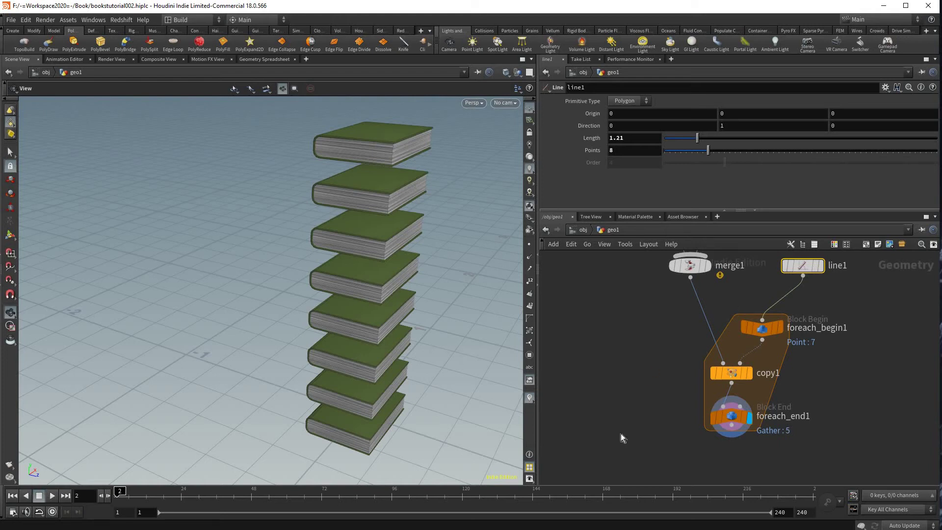
pyautogui.moveTo(645, 292); pyautogui.dragTo(612, 368, button='middle')
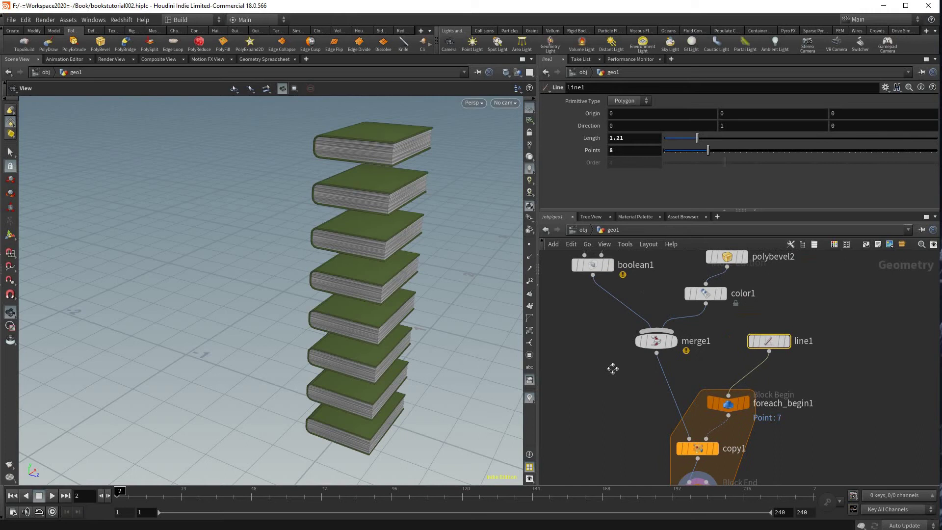
pyautogui.moveTo(756, 278); pyautogui.dragTo(713, 210, button='middle')
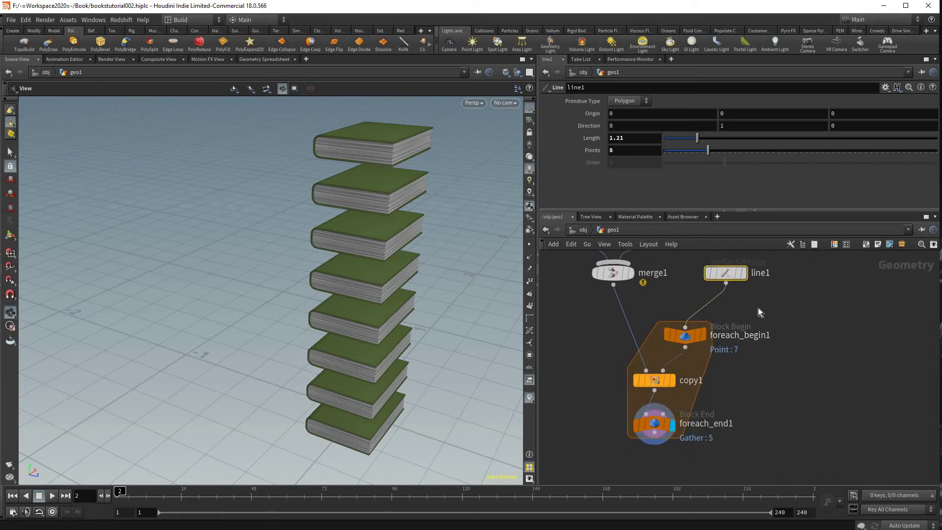
pyautogui.click(747, 324)
pyautogui.scroll(5, 692, 302)
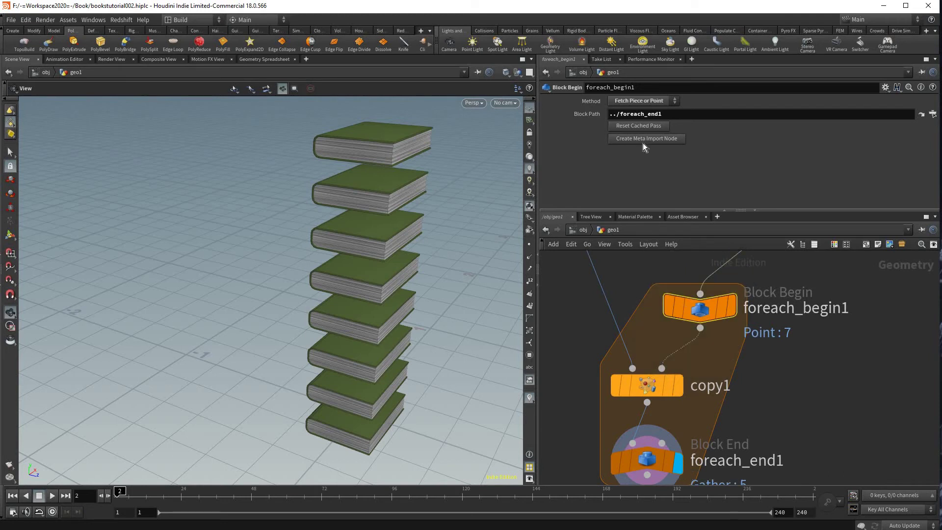
pyautogui.moveTo(658, 251); pyautogui.dragTo(670, 277, button='middle')
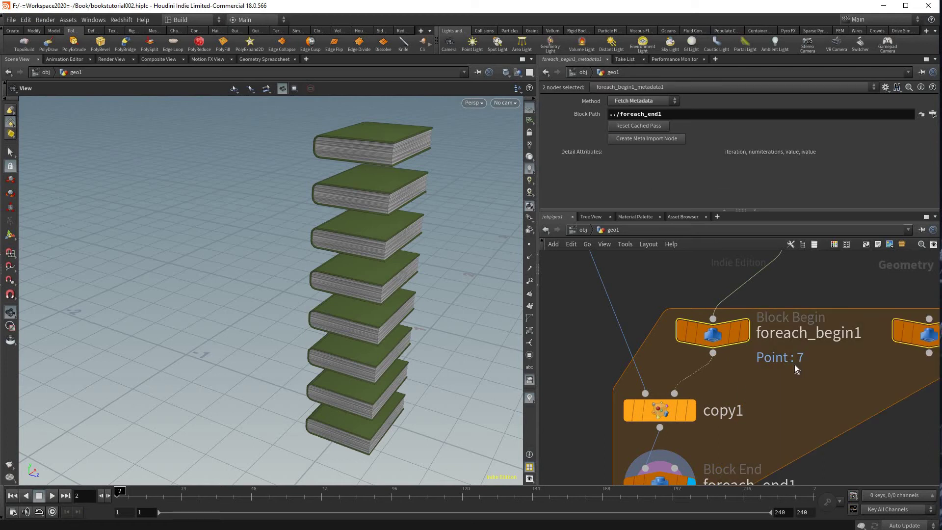
pyautogui.press('h')
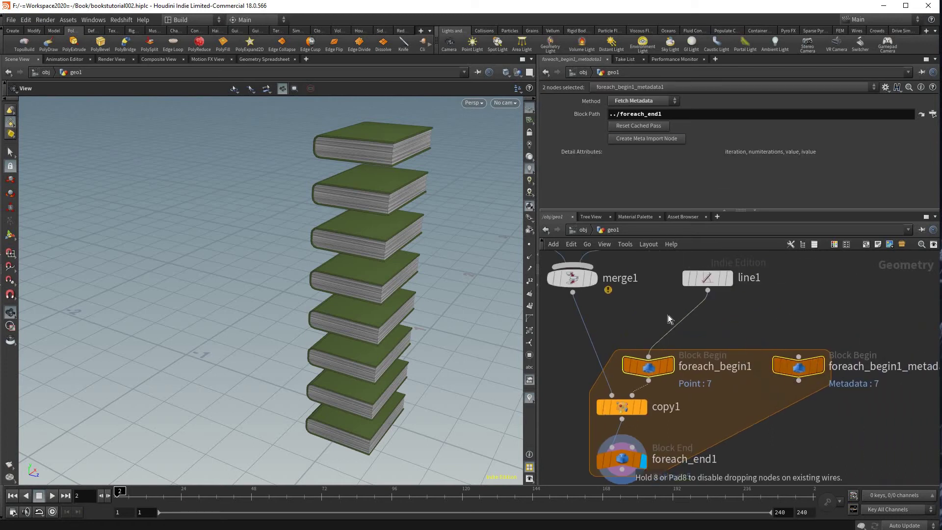
# Step: Rename the loop's metadata node to AAA
pyautogui.scroll(3, 872, 387)
pyautogui.moveTo(873, 387); pyautogui.dragTo(815, 381, button='middle')
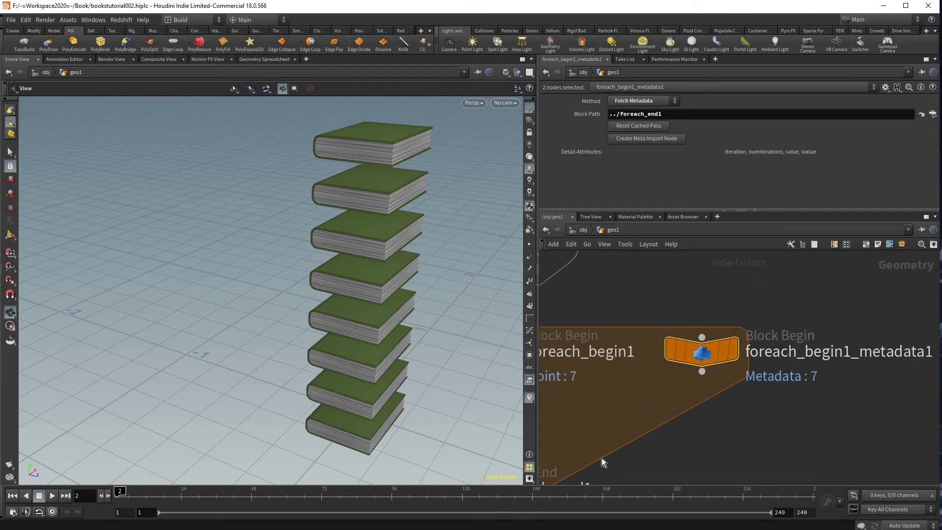
pyautogui.moveTo(596, 390); pyautogui.dragTo(725, 365, button='middle')
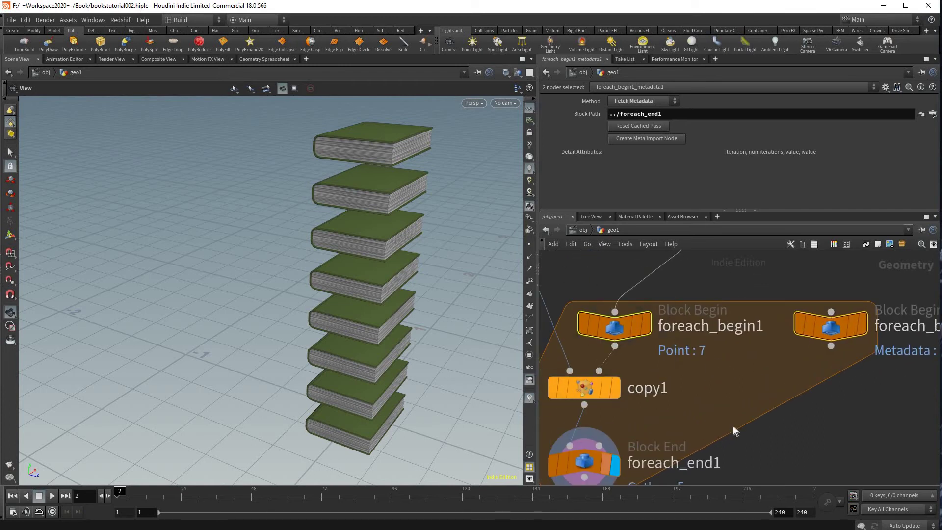
pyautogui.moveTo(808, 327); pyautogui.dragTo(817, 384, button='middle')
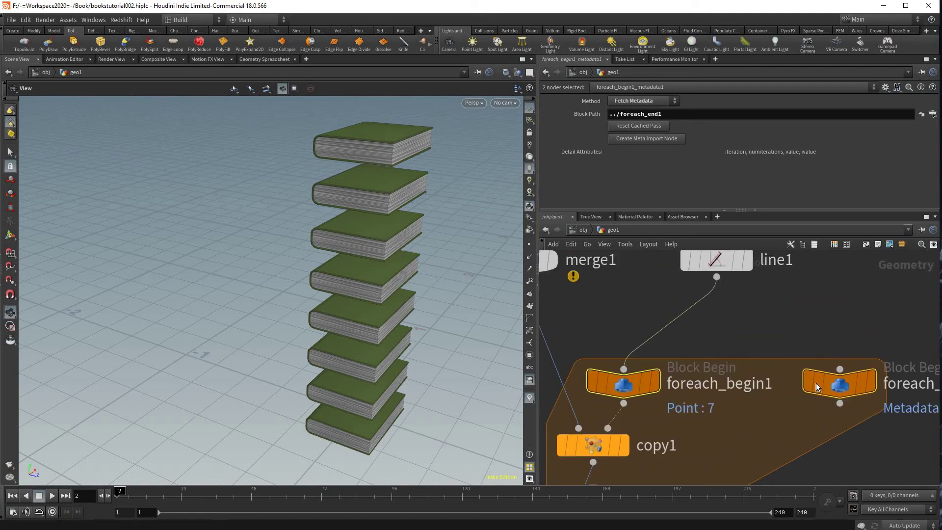
pyautogui.scroll(-3, 817, 383)
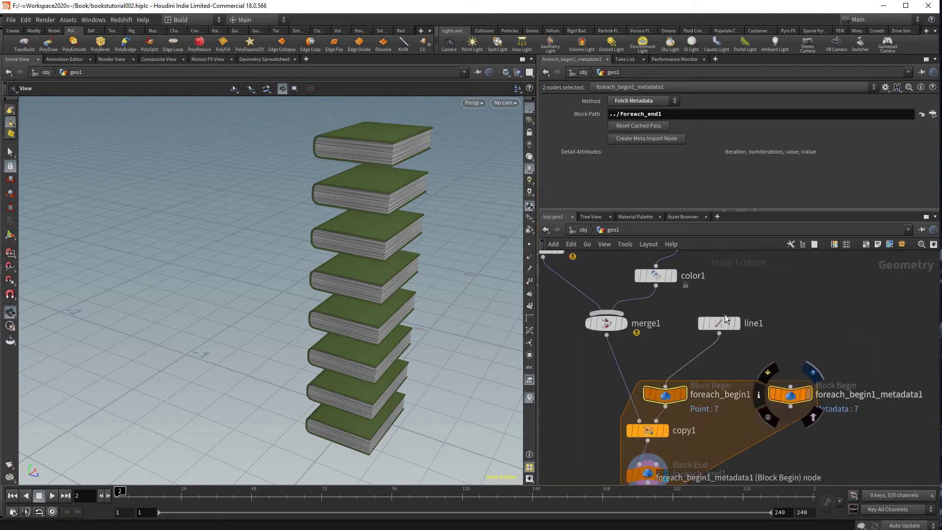
pyautogui.moveTo(850, 323); pyautogui.dragTo(823, 388, button='middle')
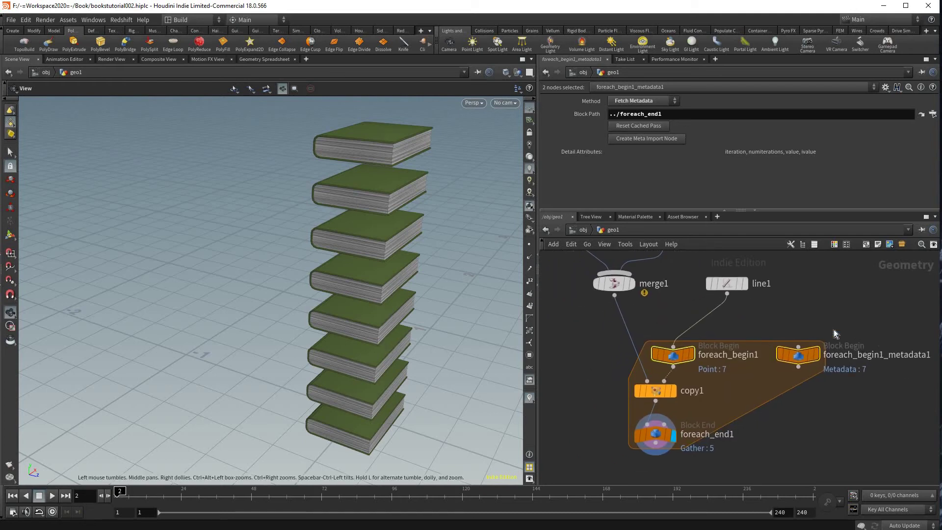
pyautogui.scroll(4, 886, 375)
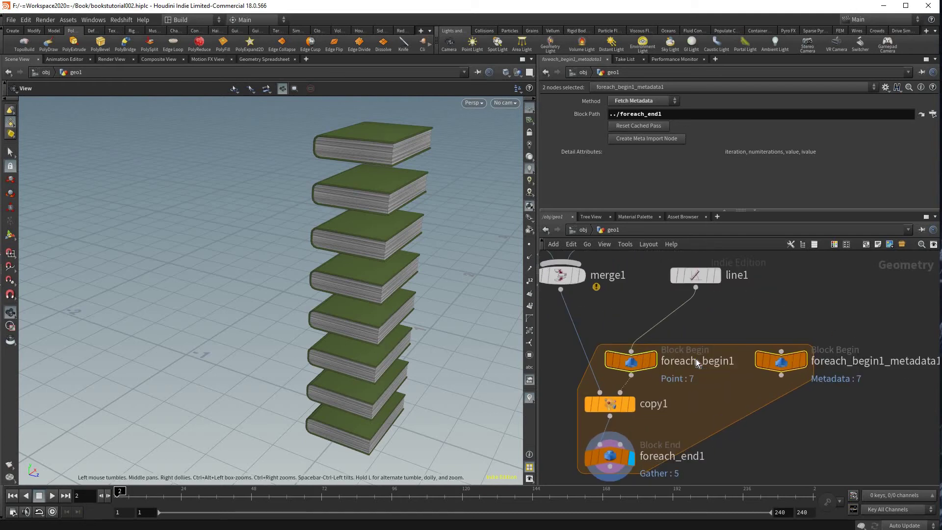
pyautogui.doubleClick(886, 375)
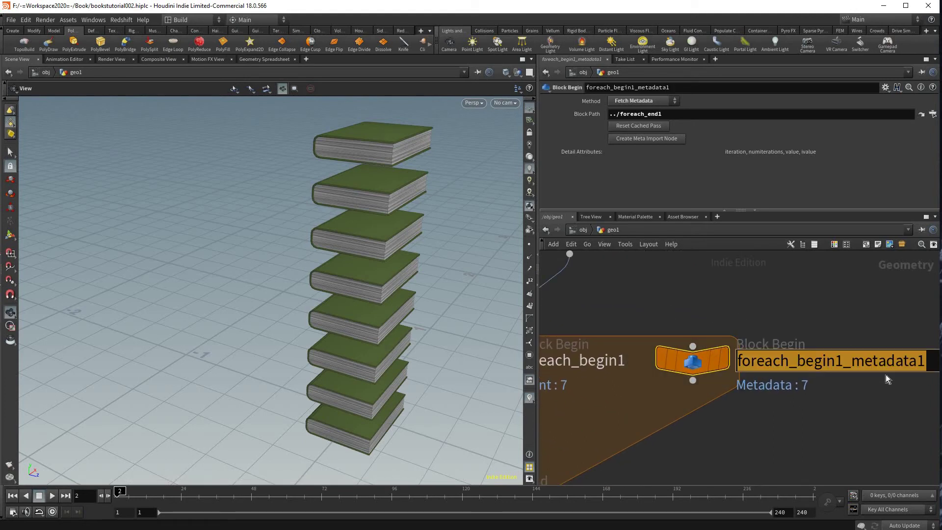
pyautogui.write('AAA')
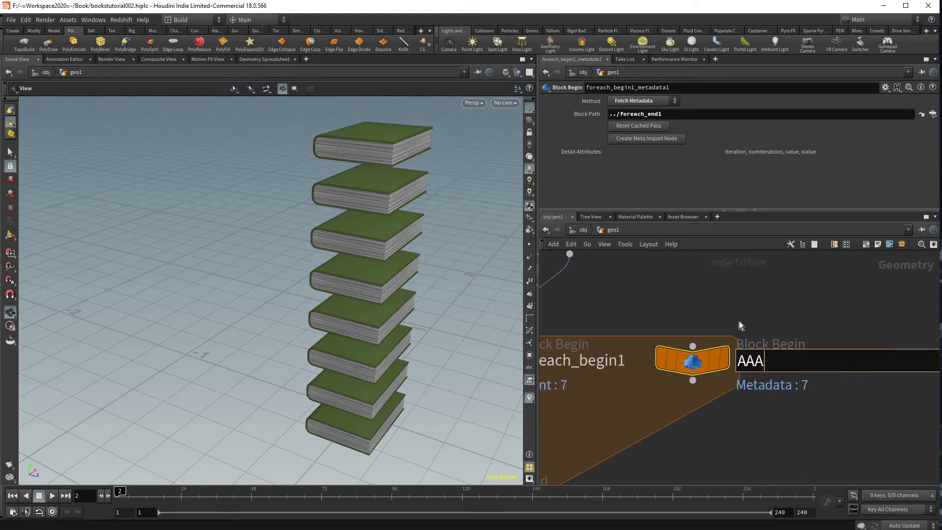
pyautogui.press('Return')
pyautogui.scroll(-3, 846, 422)
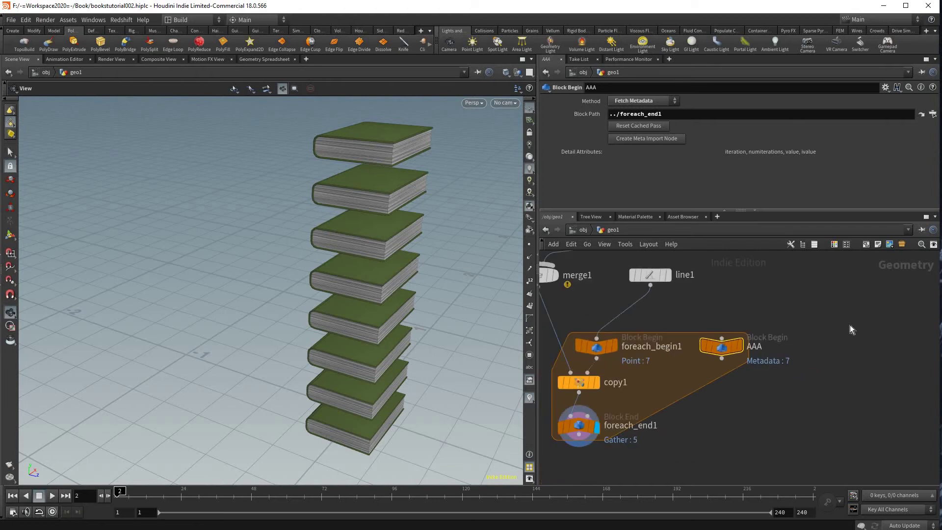
pyautogui.scroll(-3, 805, 364)
pyautogui.moveTo(766, 267); pyautogui.dragTo(819, 406, button='middle')
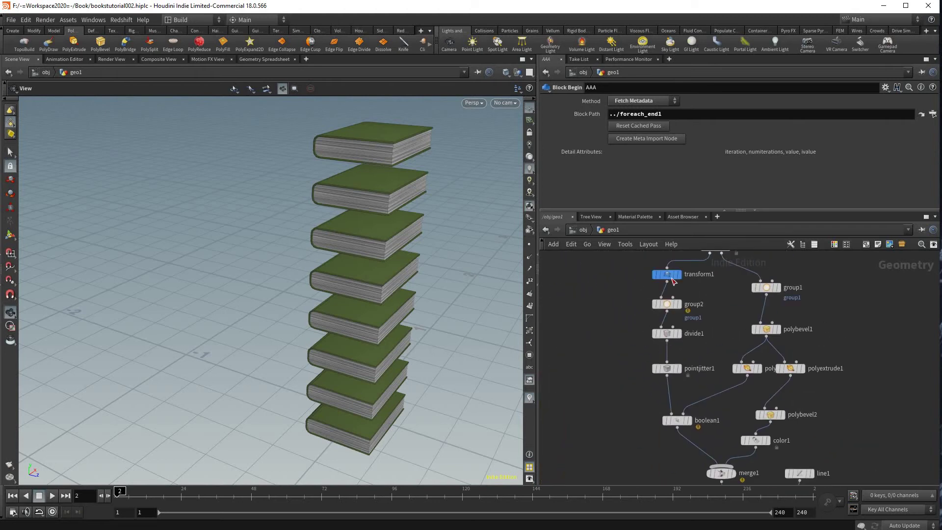
# Step: Insert a Transform node between box1 and split1 at the start of the book network
pyautogui.moveTo(673, 282); pyautogui.dragTo(667, 396, button='middle')
pyautogui.moveTo(712, 375); pyautogui.dragTo(664, 334, button='middle')
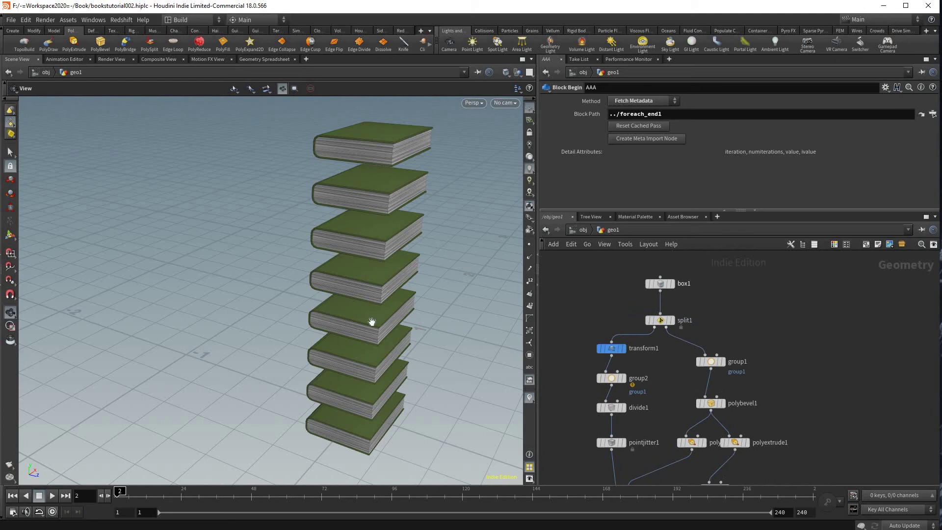
pyautogui.moveTo(660, 284); pyautogui.dragTo(660, 268)
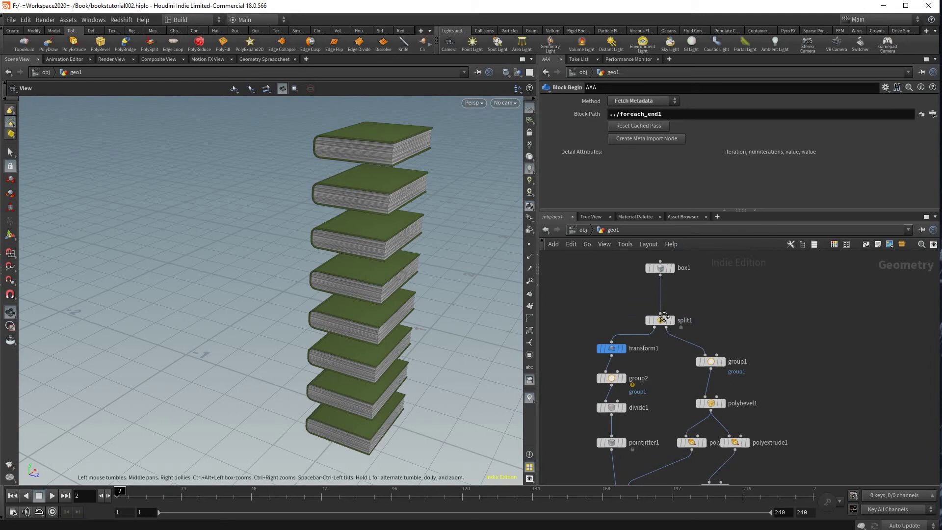
pyautogui.moveTo(705, 323)
pyautogui.mouseDown(button='middle')
pyautogui.moveTo(670, 155)
pyautogui.moveTo(696, 328)
pyautogui.moveTo(713, 336)
pyautogui.mouseUp(button='middle')
pyautogui.scroll(3, 705, 323)
pyautogui.press('Tab')
pyautogui.write('tran')
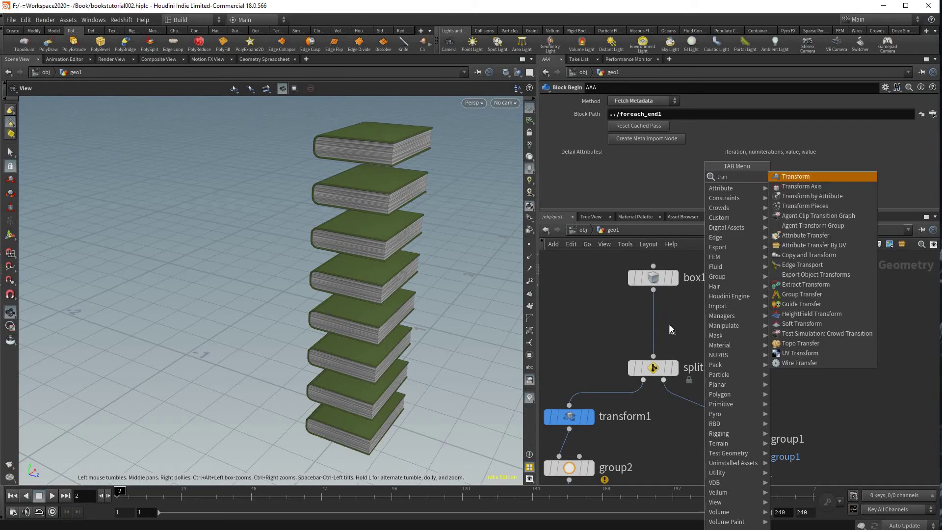
pyautogui.press('Return')
pyautogui.click(652, 335)
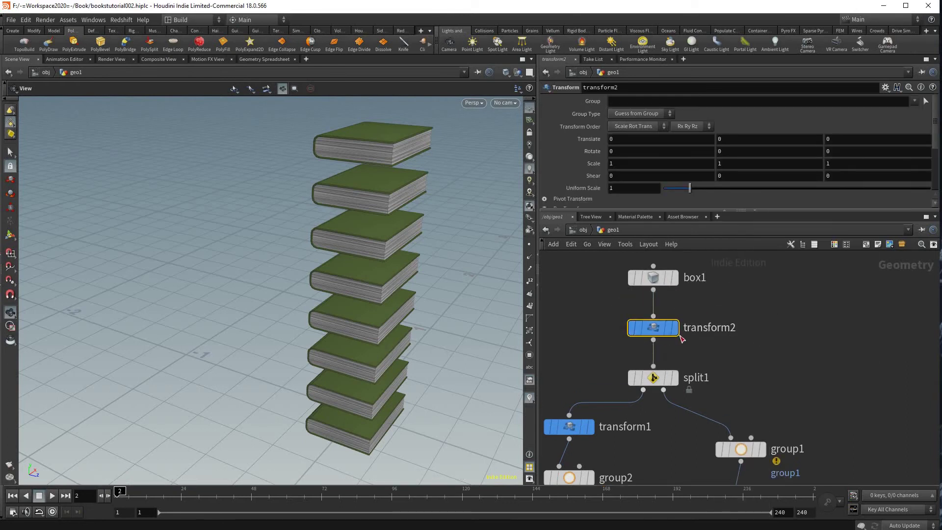
pyautogui.moveTo(712, 303); pyautogui.dragTo(731, 299, button='middle')
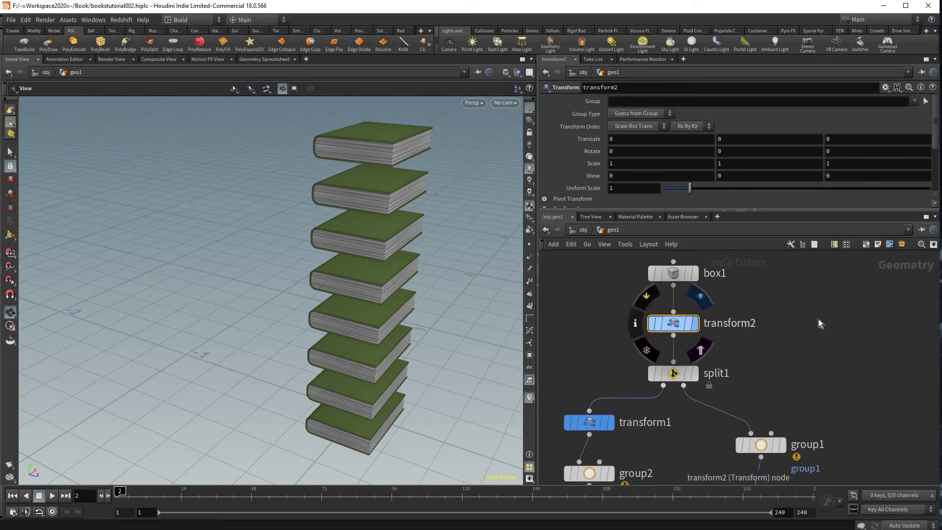
pyautogui.hotkey('ctrl', 'c')
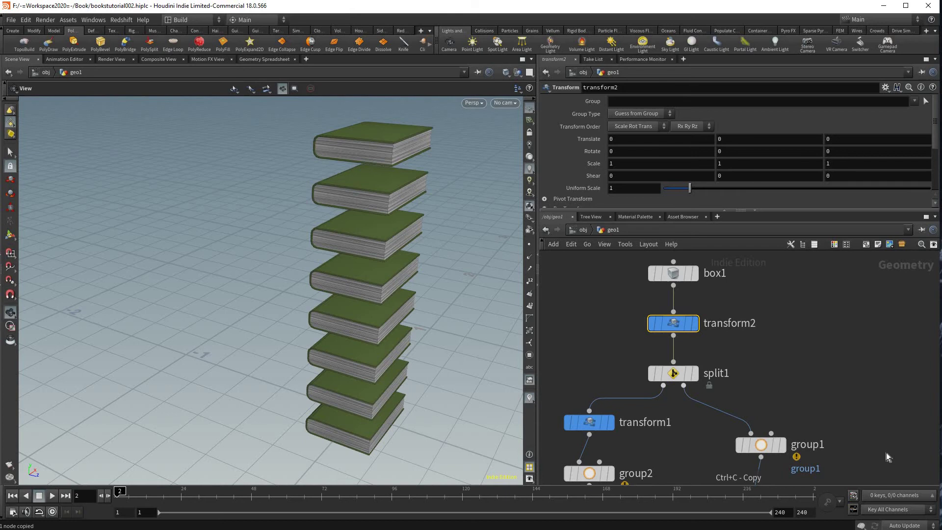
pyautogui.press('c')
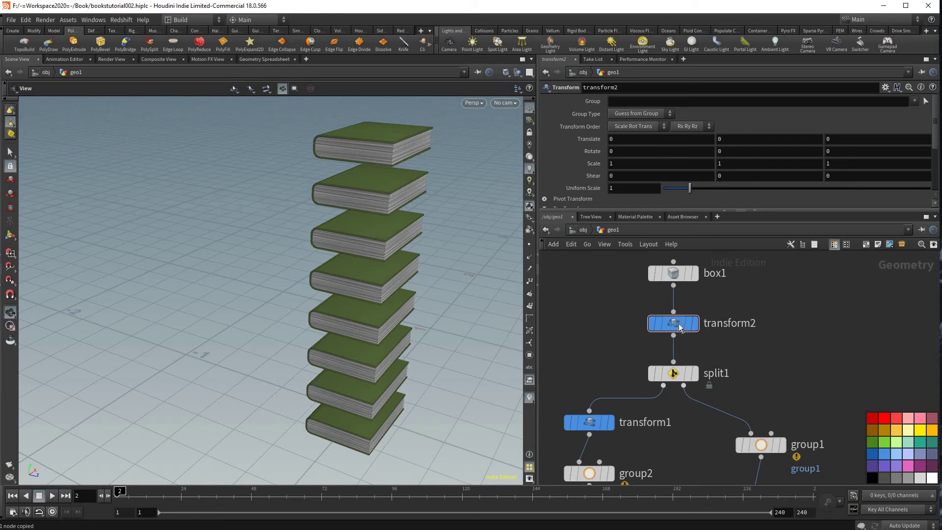
pyautogui.press('c')
pyautogui.moveTo(674, 324); pyautogui.dragTo(682, 324)
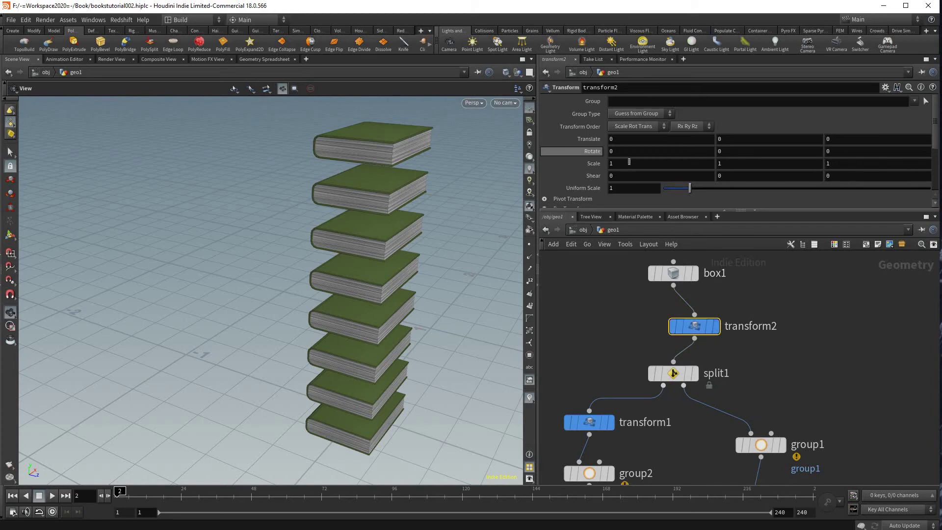
pyautogui.click(705, 167)
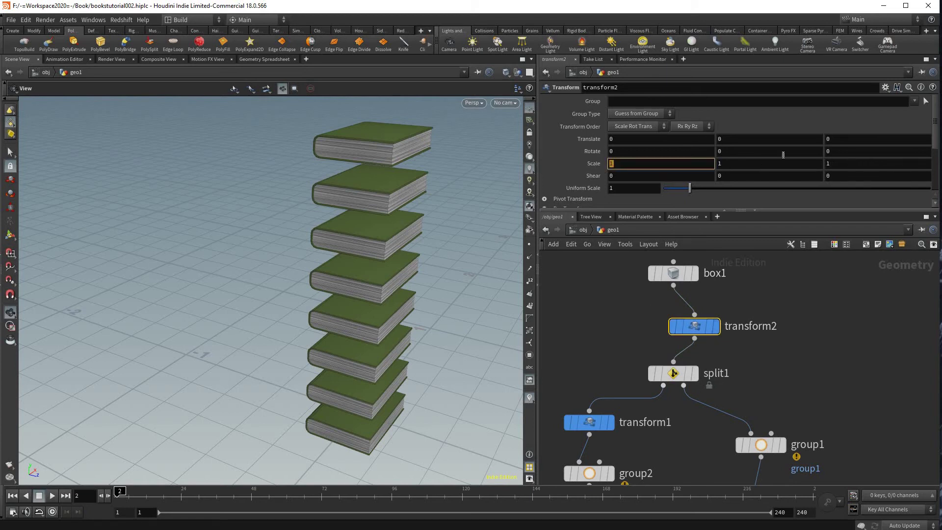
pyautogui.press('Tab')
pyautogui.press('Tab')
pyautogui.click(613, 163)
pyautogui.hotkey('ctrl', 'z')
pyautogui.hotkey('ctrl', 'z')
pyautogui.hotkey('ctrl', 'z')
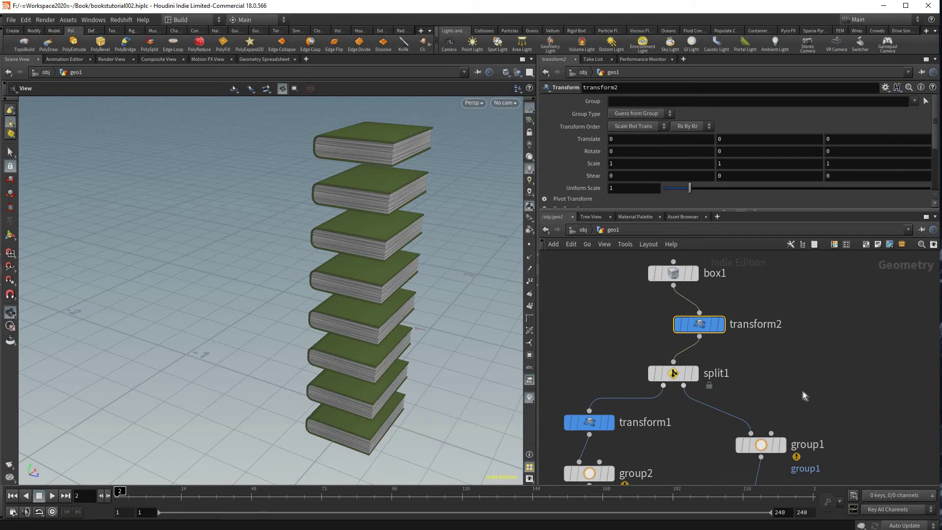
pyautogui.click(795, 151)
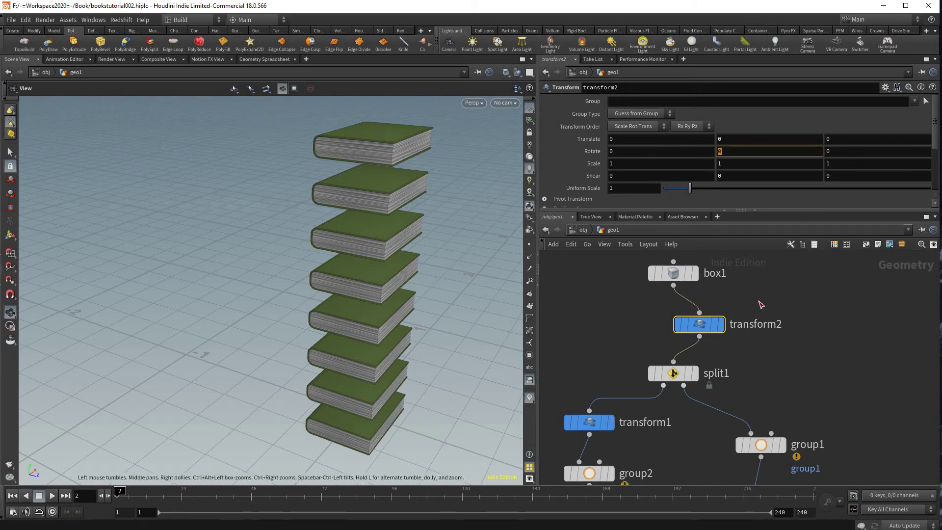
pyautogui.moveTo(805, 392); pyautogui.dragTo(811, 306, button='middle')
pyautogui.scroll(-3, 811, 306)
pyautogui.press('f')
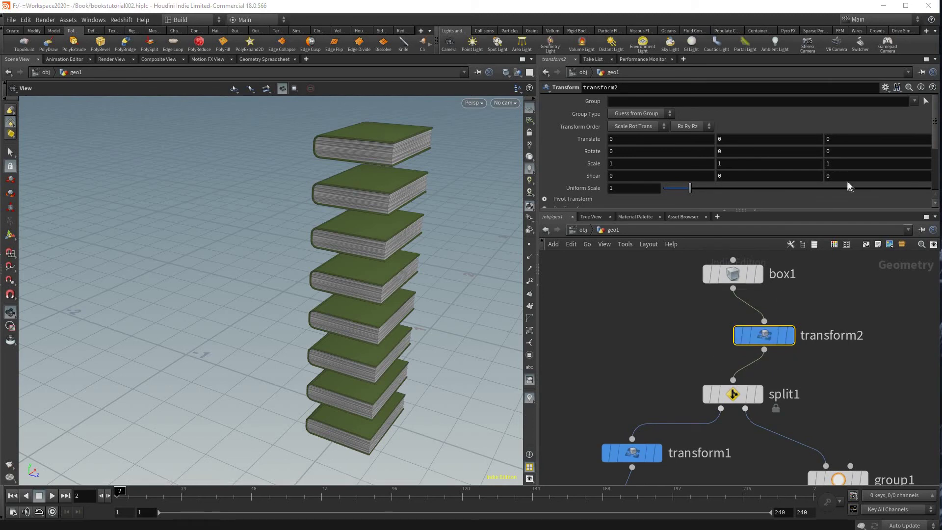
# Step: Drive transform2's X scale with the loop iteration using the expression detail("../AAA/", iteration, 0)
pyautogui.click(645, 164)
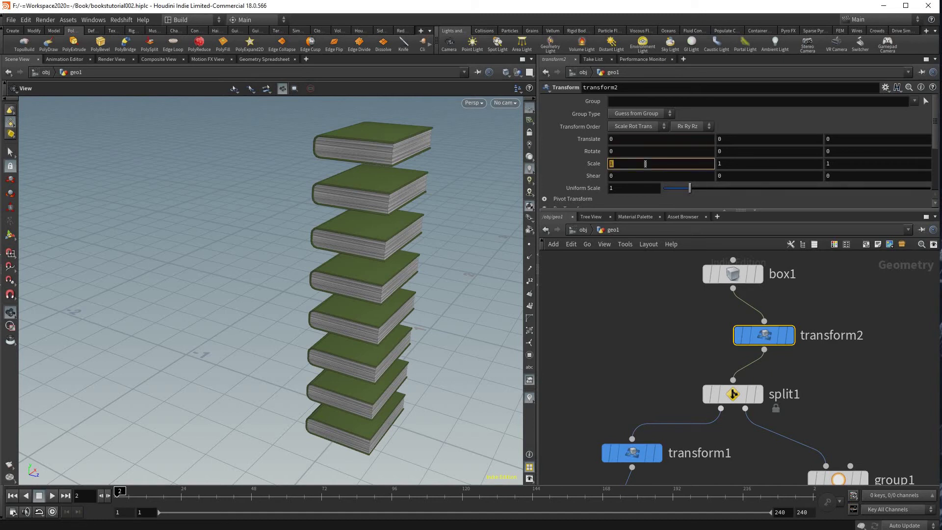
pyautogui.write('detail')
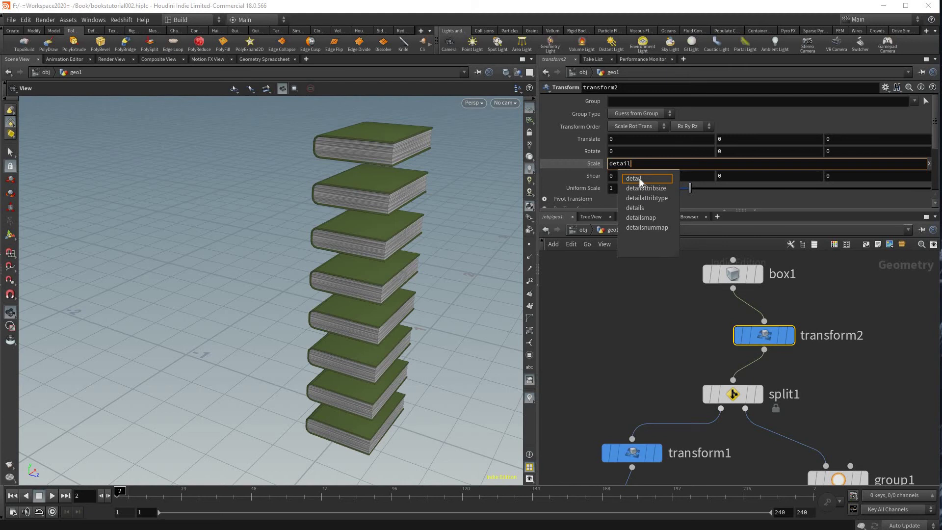
pyautogui.press('Down')
pyautogui.press('Return')
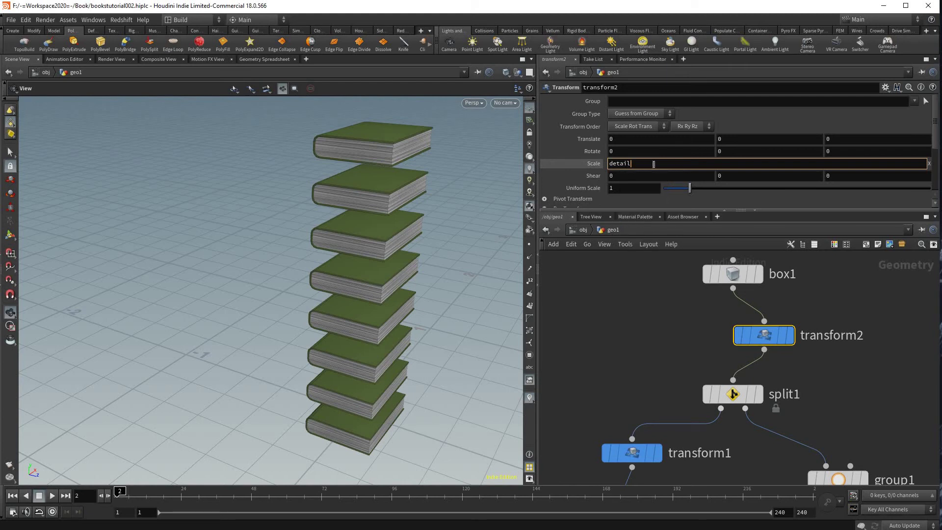
pyautogui.write('(')
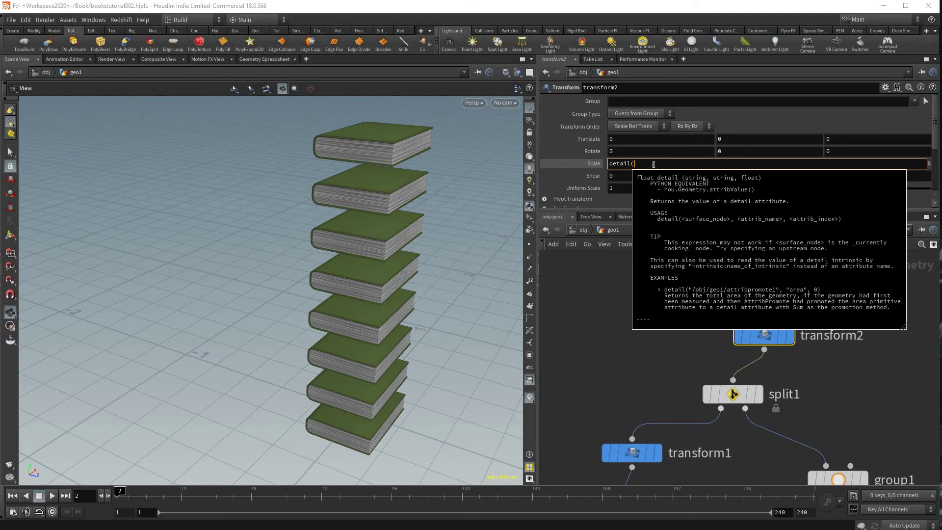
pyautogui.write('".')
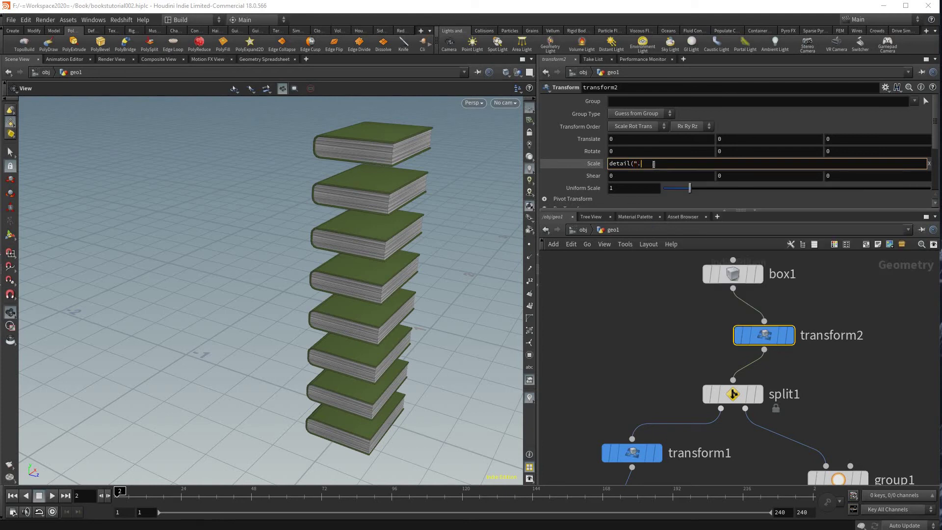
pyautogui.write('./')
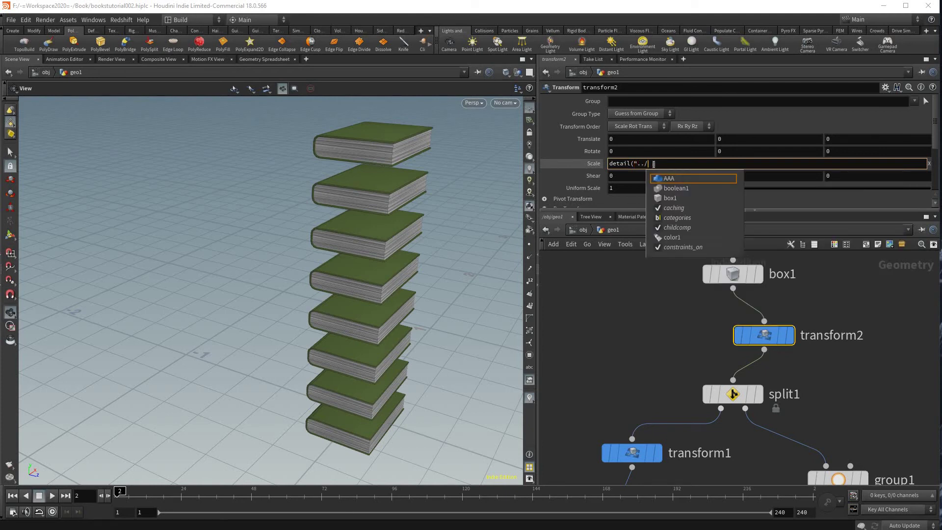
pyautogui.write('AAA')
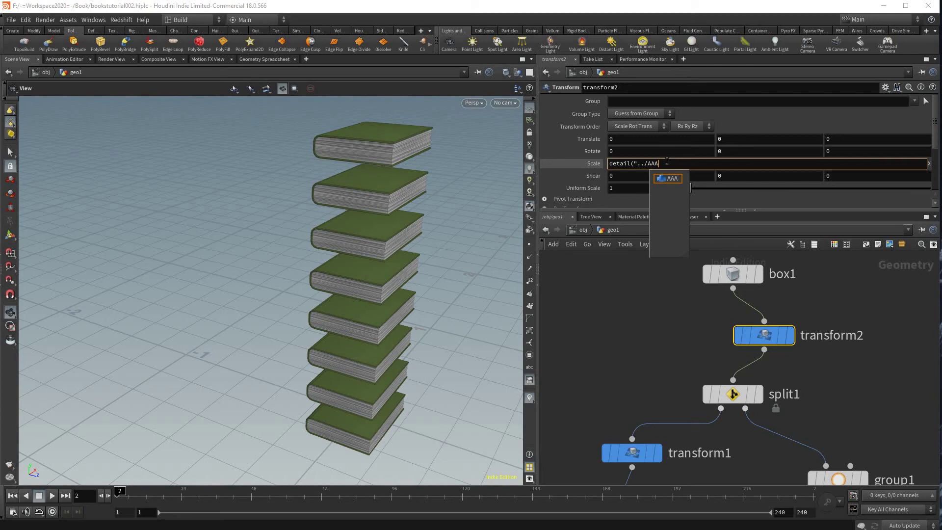
pyautogui.click(667, 162)
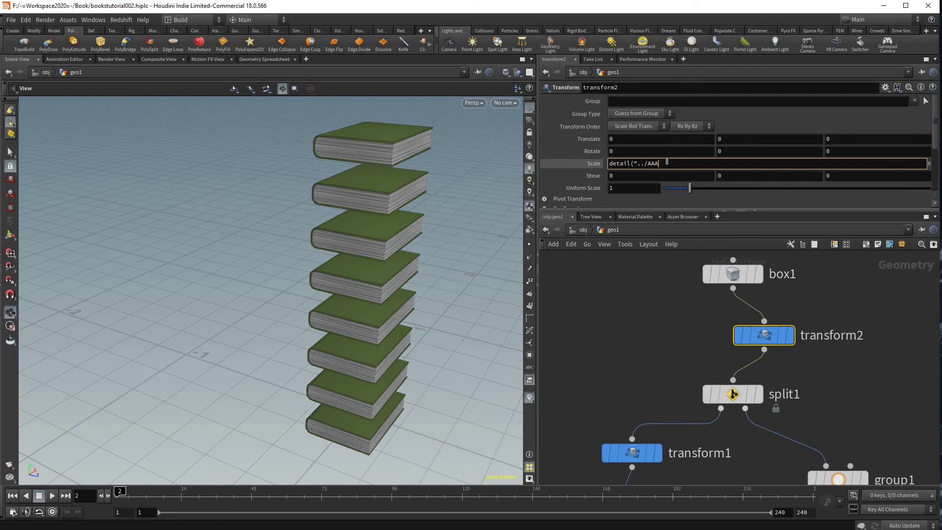
pyautogui.write('/",')
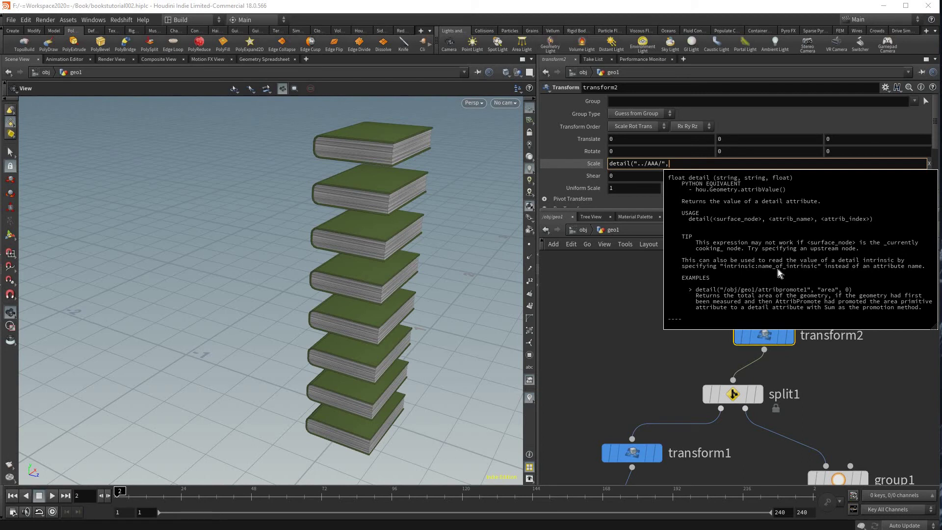
pyautogui.write('inte')
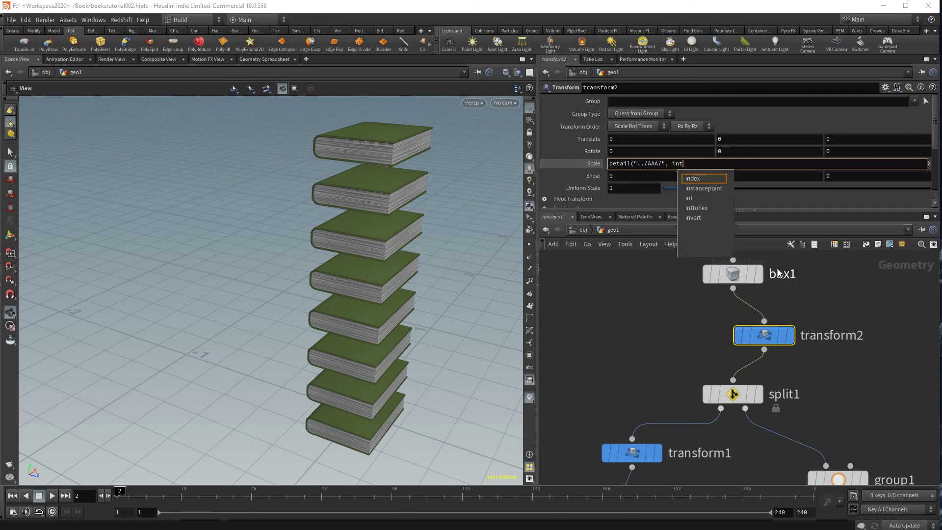
pyautogui.press('BackSpace')
pyautogui.press('BackSpace')
pyautogui.press('BackSpace')
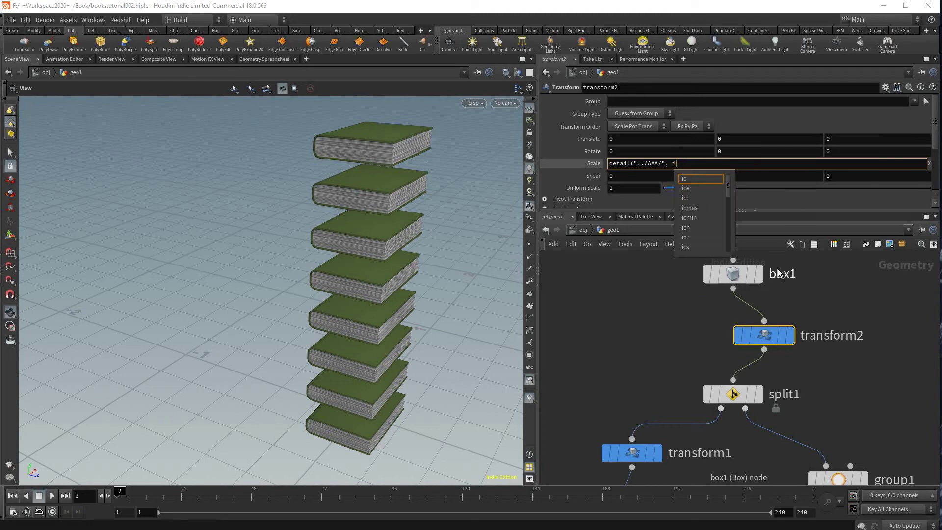
pyautogui.write('teration')
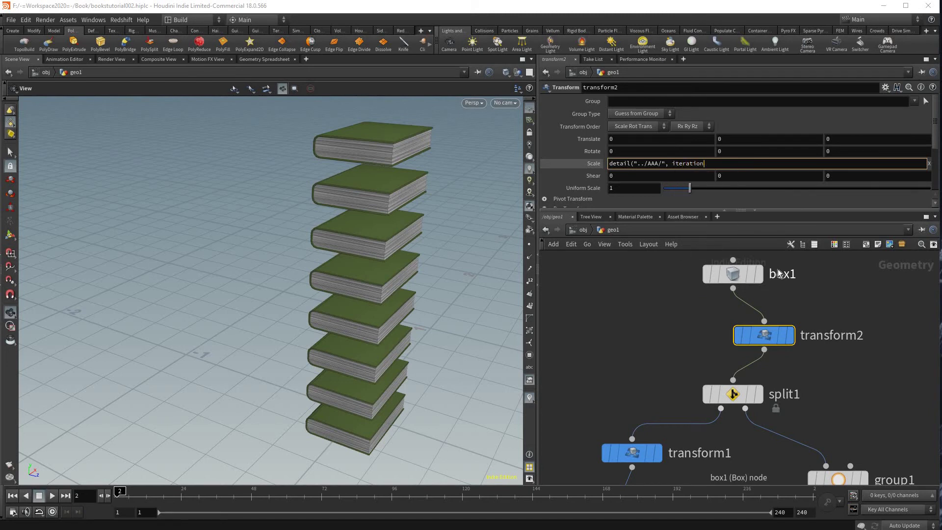
pyautogui.write(', 0)')
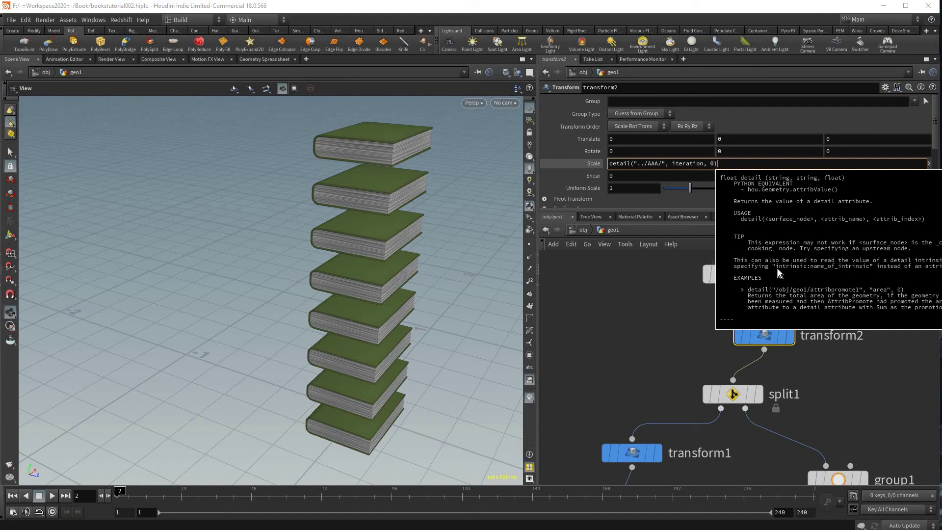
pyautogui.press('Return')
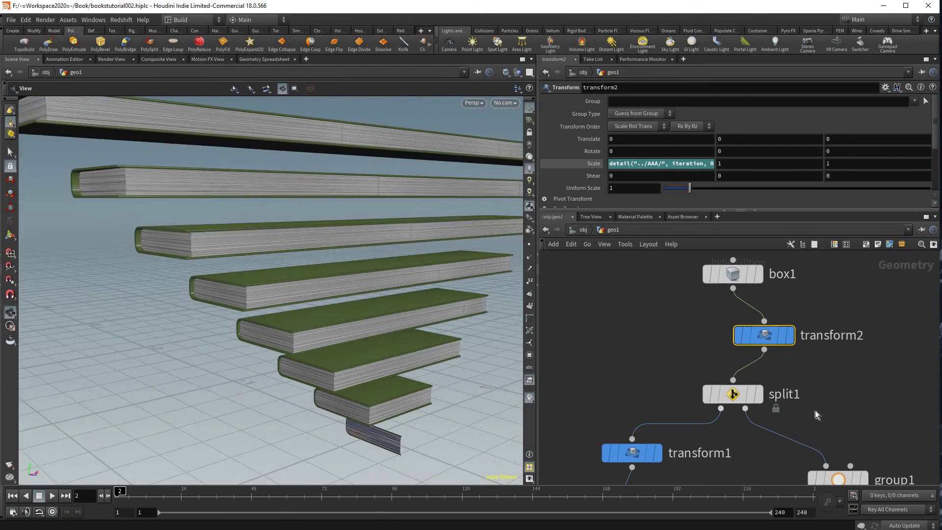
# Step: Inspect the metadata node AAA in the loop block and its detail attributes
pyautogui.scroll(-5, 814, 410)
pyautogui.moveTo(796, 450); pyautogui.dragTo(676, 236, button='middle')
pyautogui.scroll(4, 828, 415)
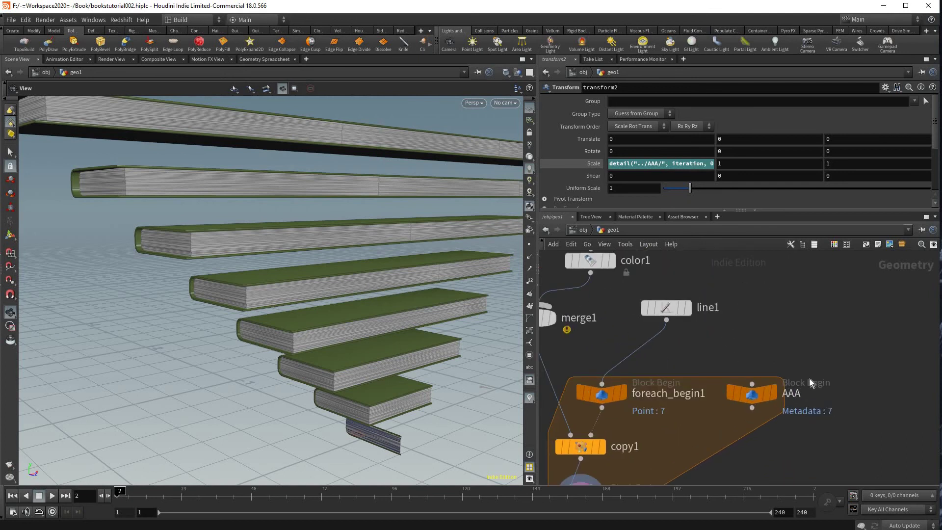
pyautogui.scroll(2, 810, 400)
pyautogui.click(725, 387)
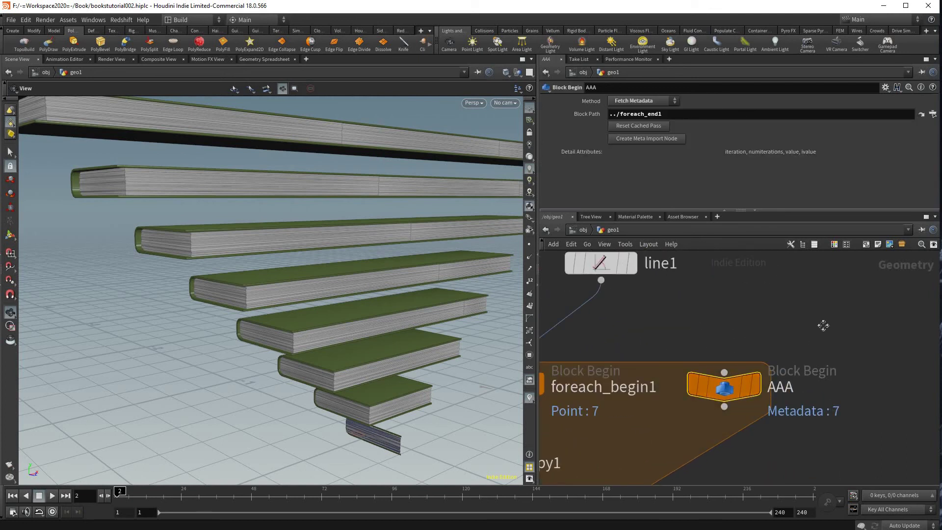
pyautogui.scroll(-4, 706, 343)
pyautogui.moveTo(706, 342); pyautogui.dragTo(765, 500, button='middle')
pyautogui.moveTo(726, 319); pyautogui.dragTo(752, 475, button='middle')
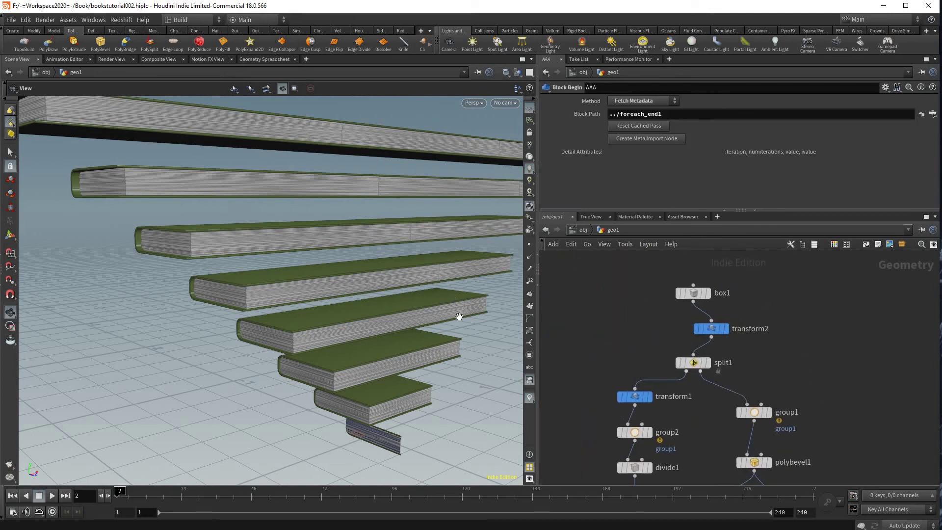
# Step: Examine the scaled books at the base of the stack and review transform2's X scale expression
pyautogui.scroll(4, 711, 307)
pyautogui.click(713, 345)
pyautogui.moveTo(440, 311); pyautogui.dragTo(372, 385)
pyautogui.moveTo(372, 385); pyautogui.dragTo(337, 388, button='right')
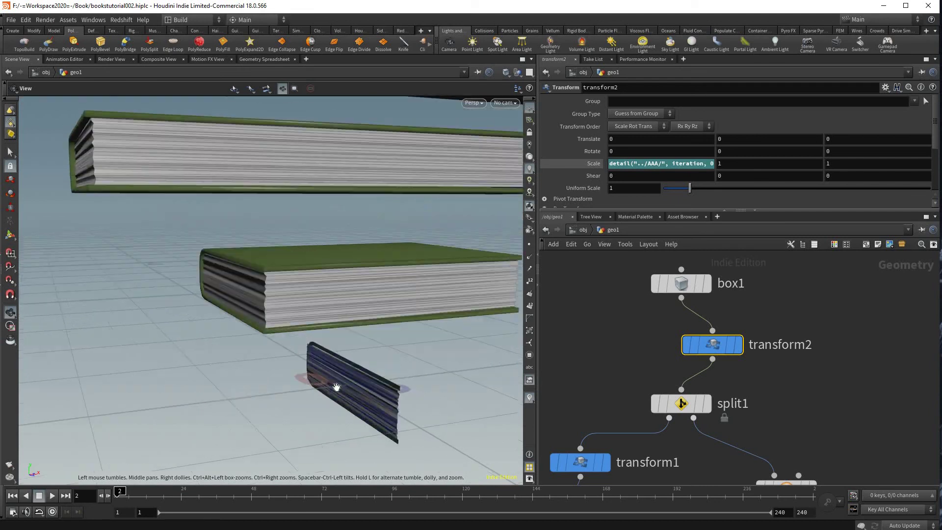
pyautogui.moveTo(374, 385); pyautogui.dragTo(390, 300)
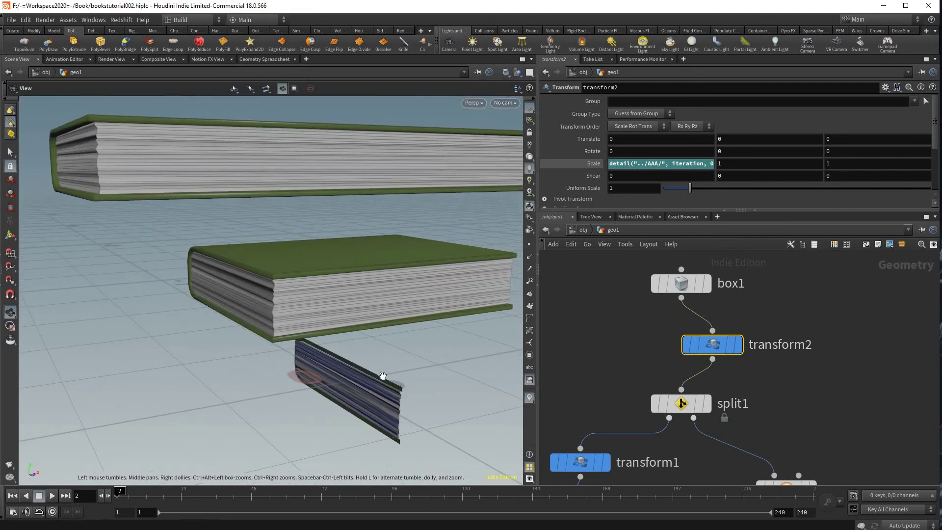
pyautogui.scroll(-10, 383, 376)
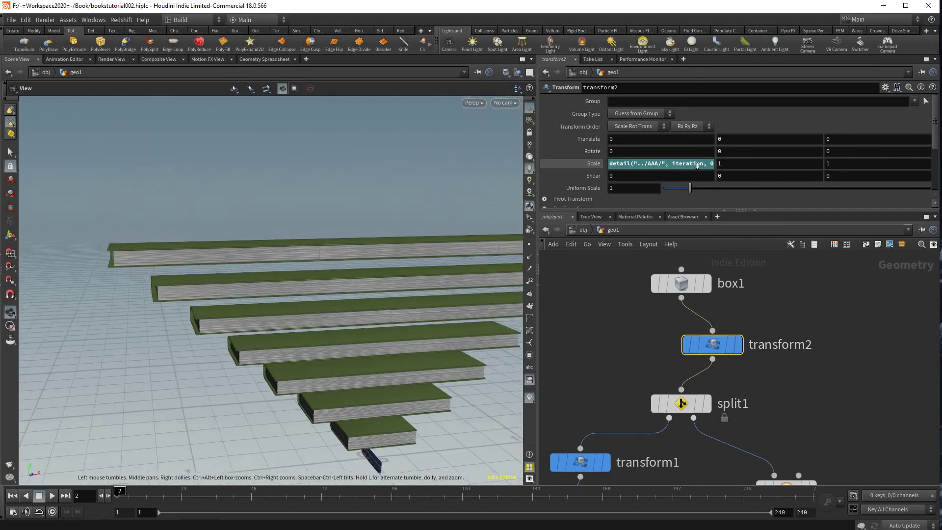
pyautogui.click(699, 164)
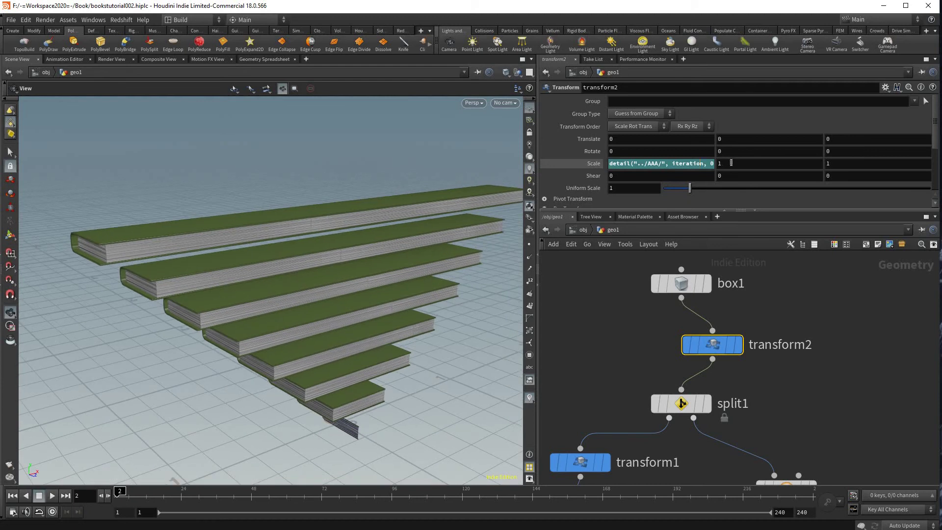
pyautogui.moveTo(738, 164); pyautogui.dragTo(504, 157)
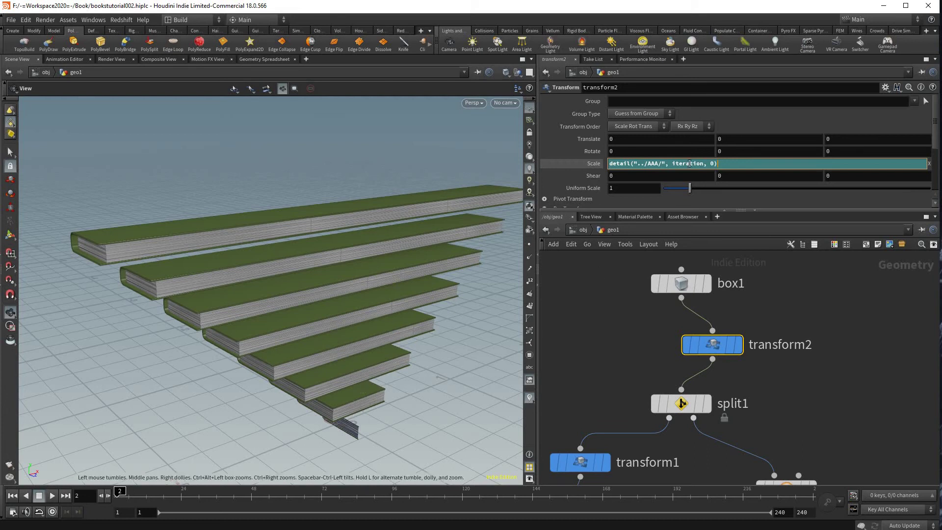
pyautogui.press('Return')
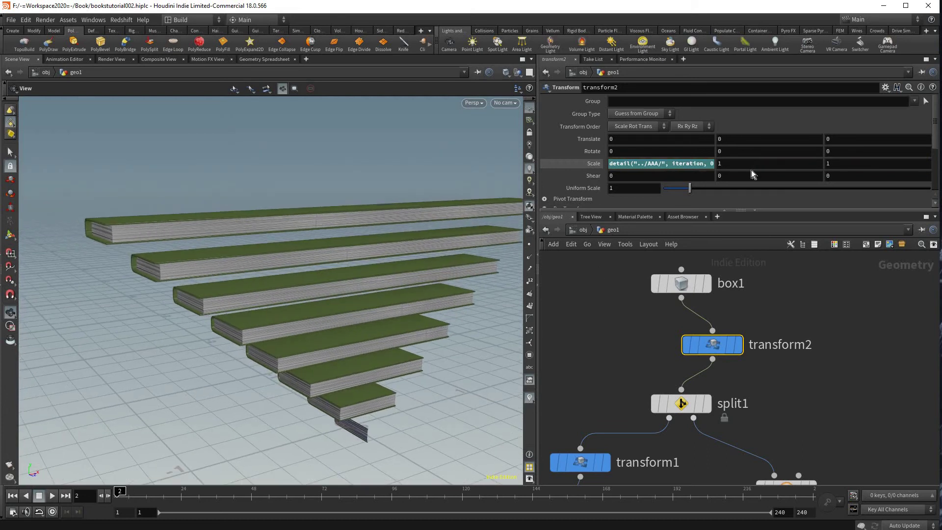
# Step: Randomize transform2's X scale by wrapping its expression as rand(detail("../AAA/", iteration, 0))
pyautogui.press('Right')
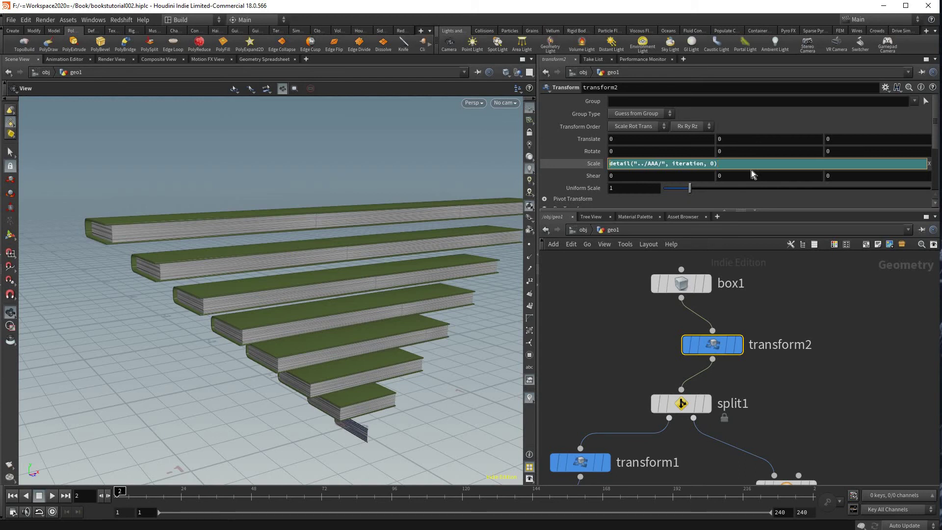
pyautogui.write('rand')
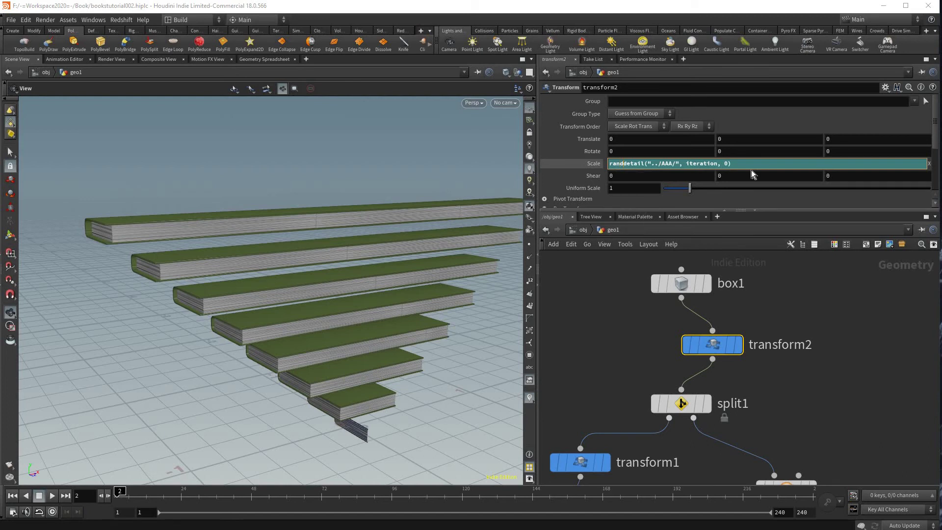
pyautogui.write('(')
pyautogui.press('End')
pyautogui.write(')')
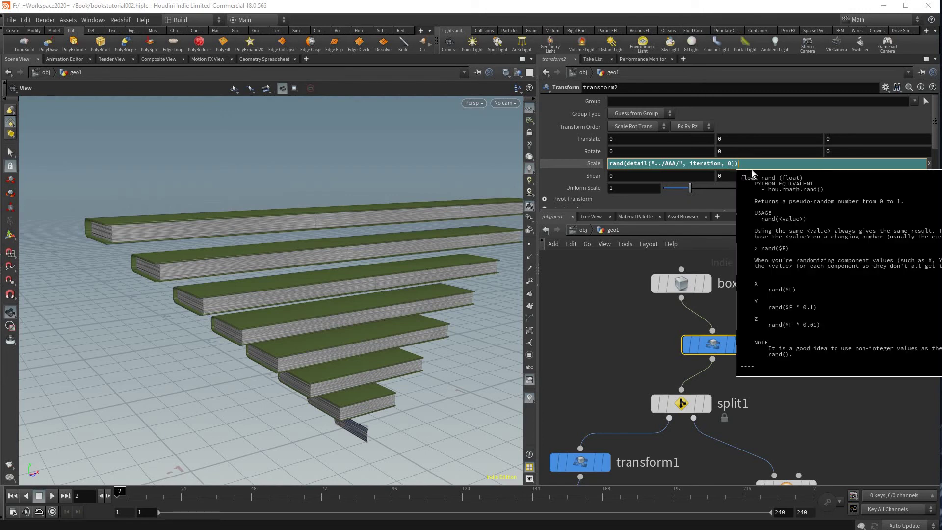
pyautogui.press('Return')
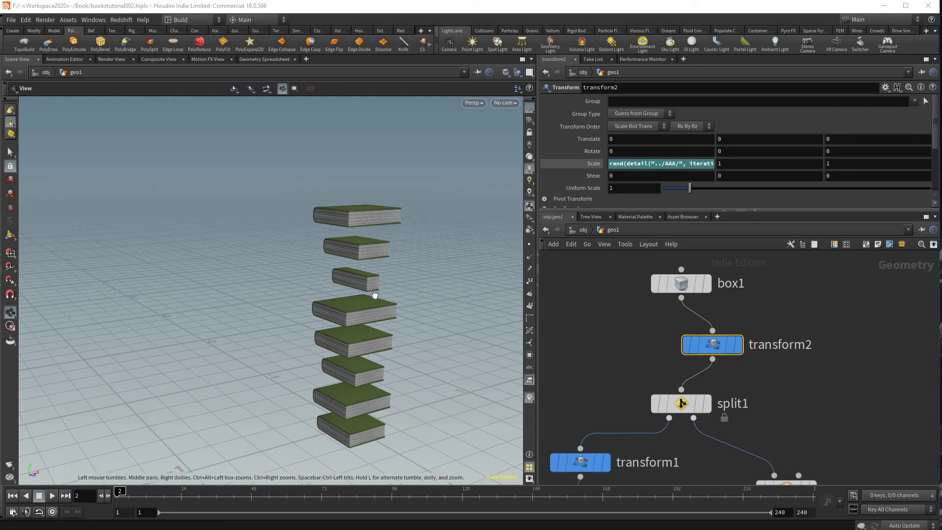
pyautogui.moveTo(365, 241); pyautogui.dragTo(371, 295)
pyautogui.moveTo(417, 246); pyautogui.dragTo(432, 196)
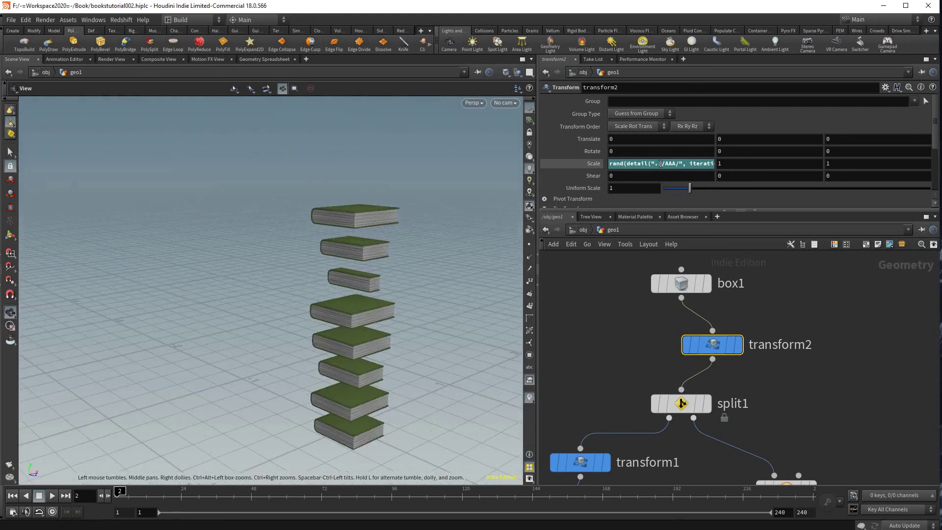
# Step: Copy transform2's X scale rand expression into its Y and Z scale
pyautogui.click(700, 166)
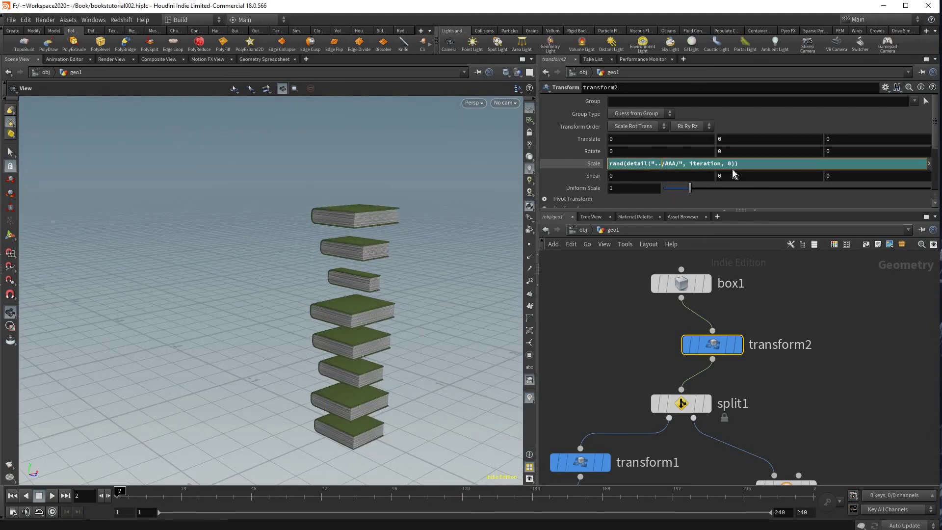
pyautogui.doubleClick(760, 166)
pyautogui.hotkey('ctrl', 'c')
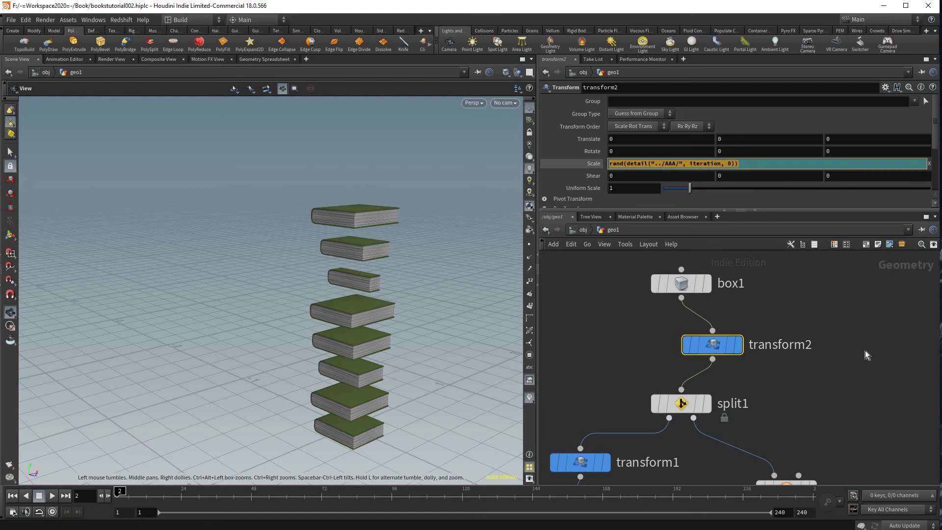
pyautogui.click(858, 285)
pyautogui.click(795, 165)
pyautogui.hotkey('ctrl', 'a')
pyautogui.hotkey('ctrl', 'v')
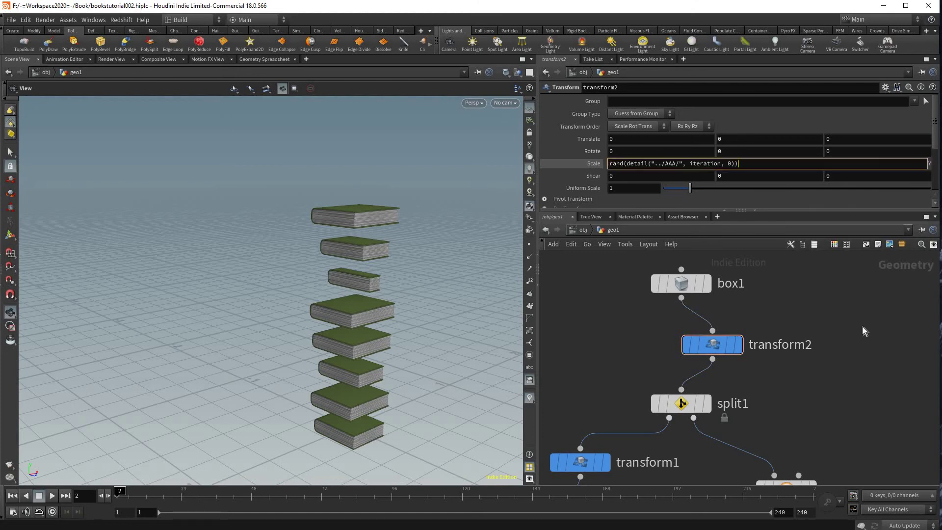
pyautogui.click(863, 326)
pyautogui.press('Tab')
pyautogui.hotkey('ctrl', 'v')
pyautogui.press('Return')
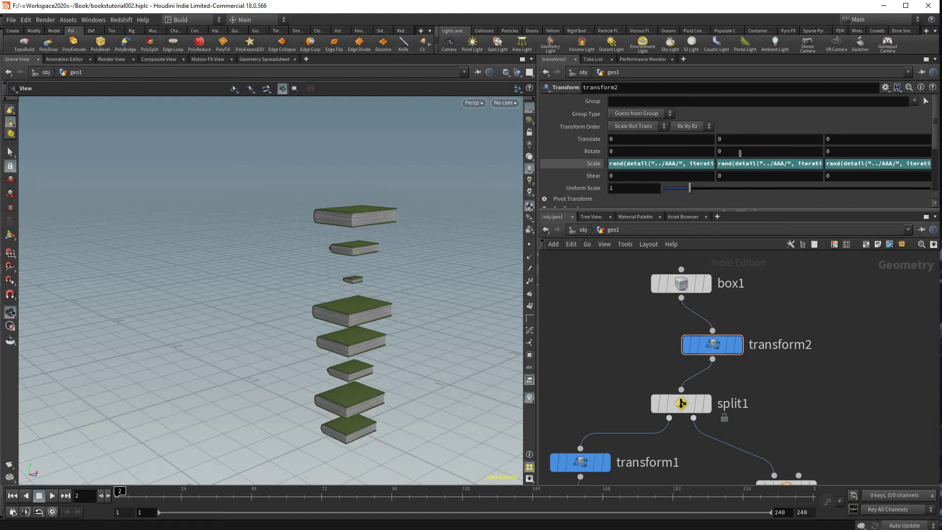
# Step: Drive transform2's Y rotation with the same expression, rand(detail("../AAA/", iteration, 0))
pyautogui.click(798, 152)
pyautogui.hotkey('ctrl', 'v')
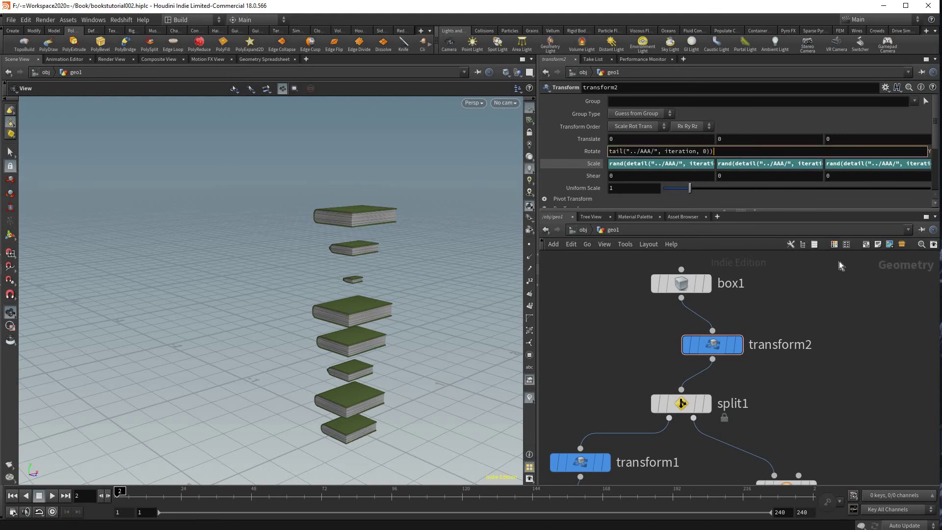
pyautogui.press('Return')
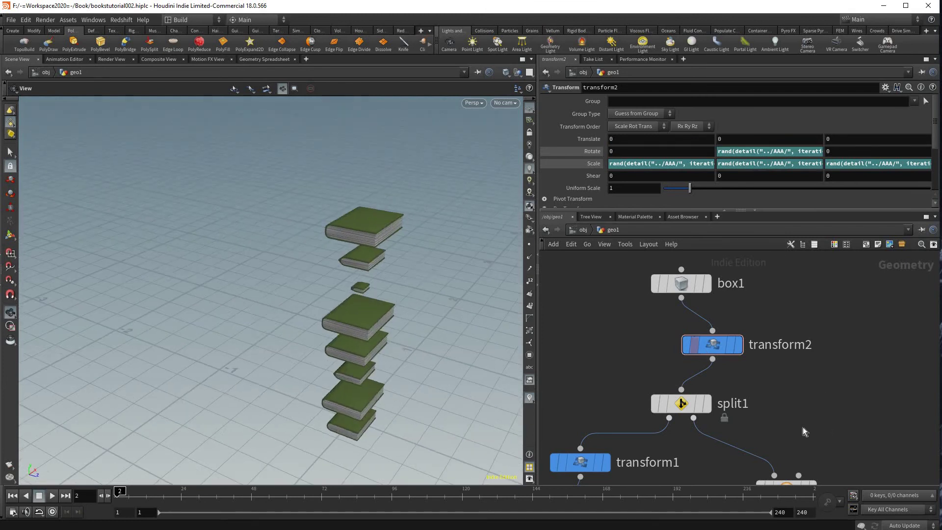
# Step: Remap transform2's random X scale to the range 0.8 to 1.2 with fit01(rand(detail("../AAA/", iteration, 0)),.8,1.2)
pyautogui.scroll(-5, 800, 422)
pyautogui.scroll(5, 798, 419)
pyautogui.scroll(5, 780, 378)
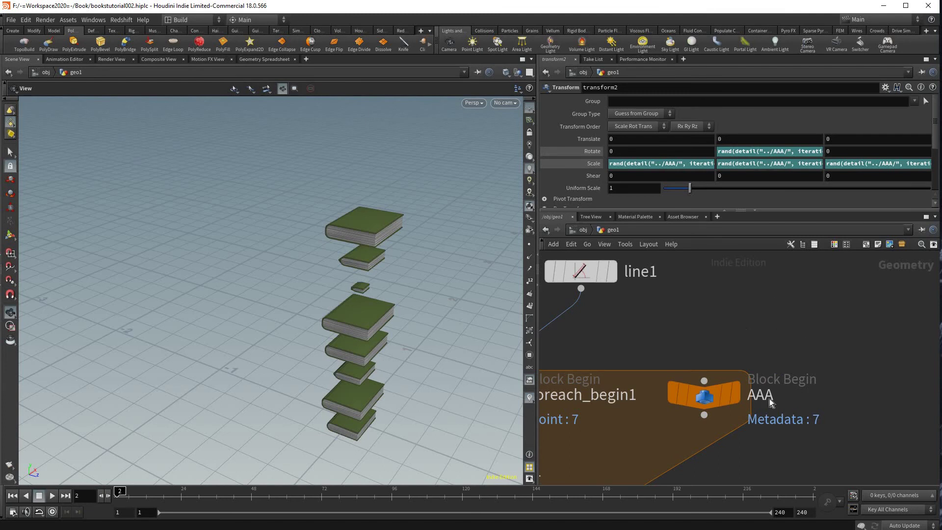
pyautogui.press('h')
pyautogui.moveTo(697, 275); pyautogui.dragTo(749, 406, button='middle')
pyautogui.scroll(5, 733, 342)
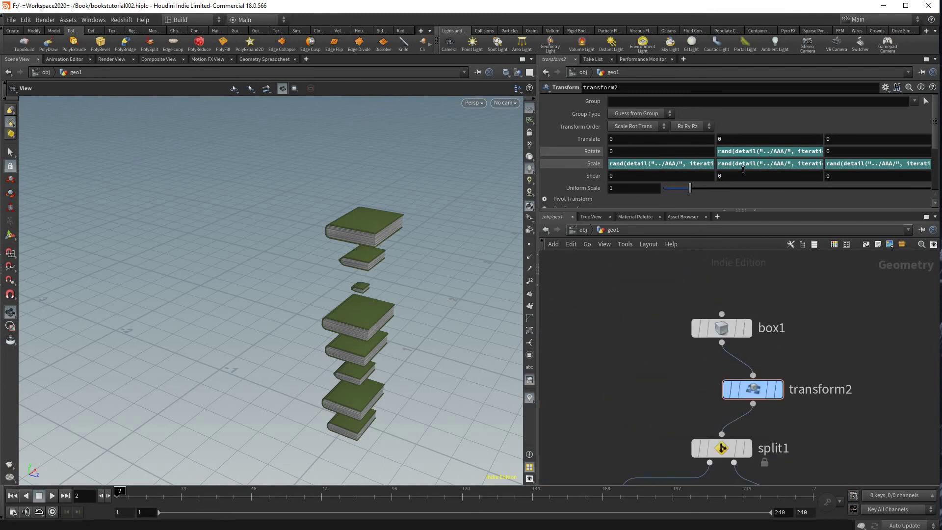
pyautogui.click(743, 169)
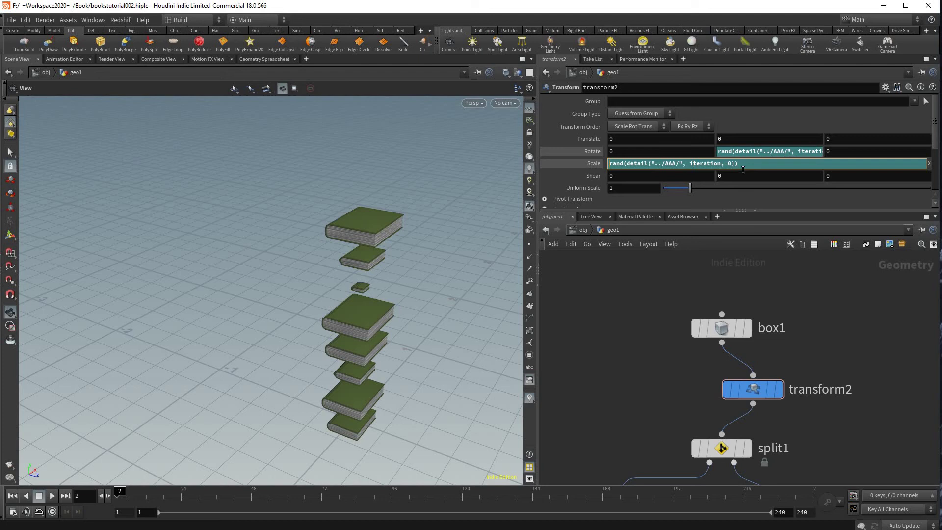
pyautogui.write('f')
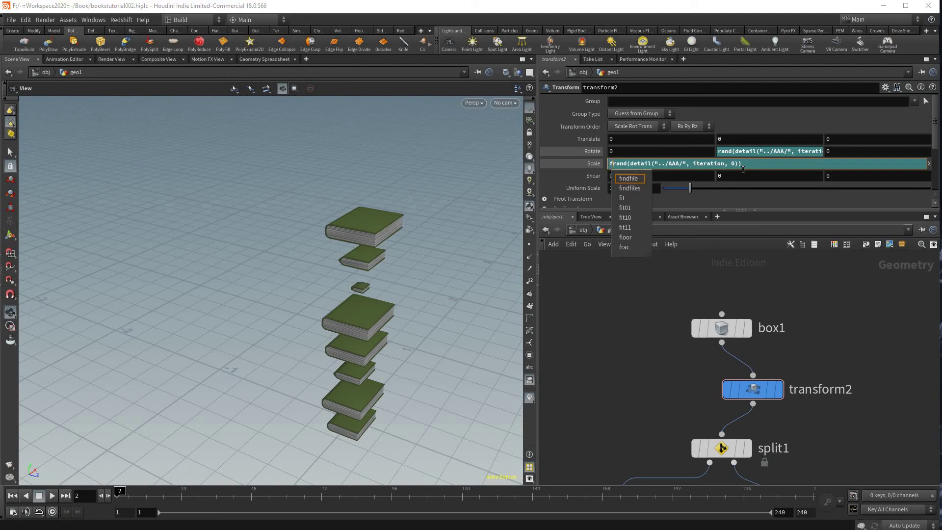
pyautogui.write('it')
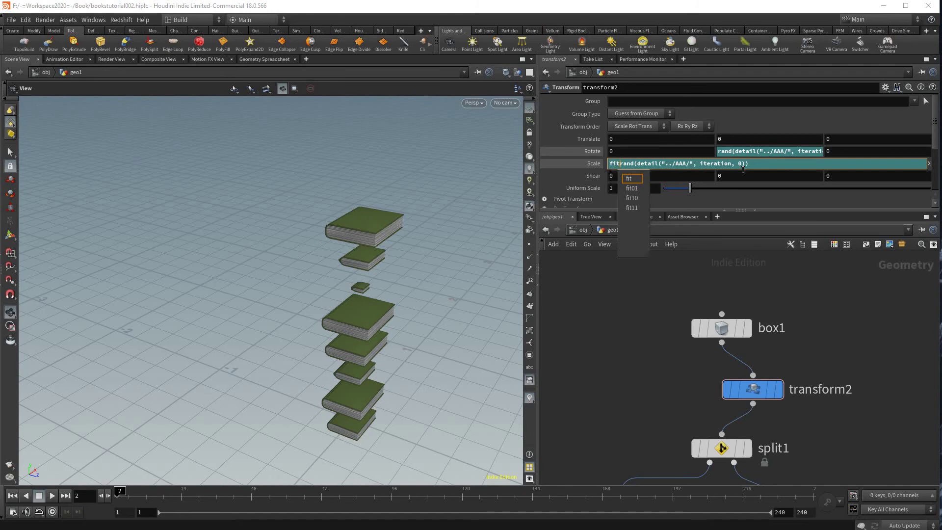
pyautogui.write('01')
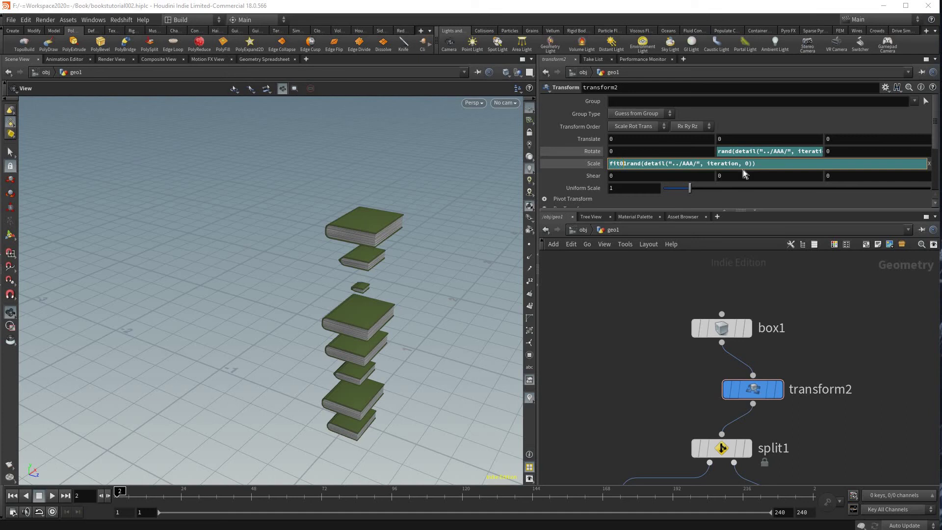
pyautogui.write('(')
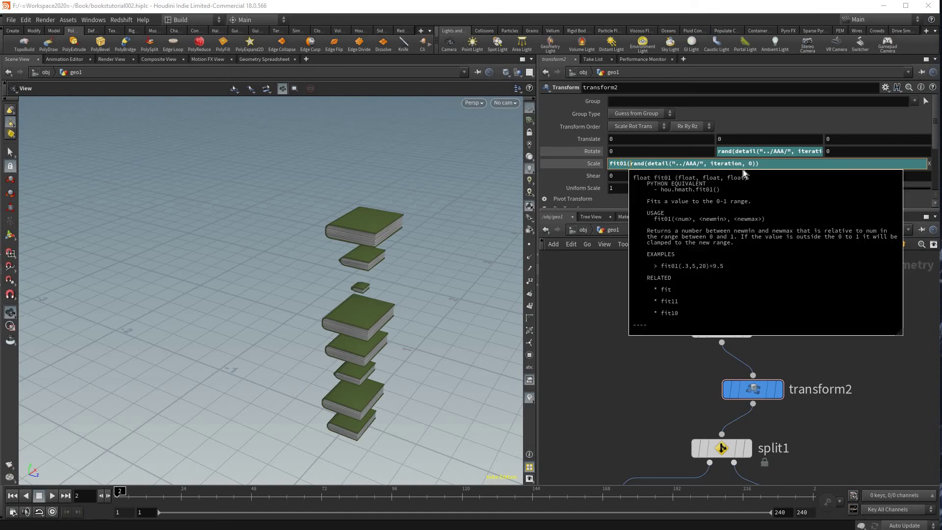
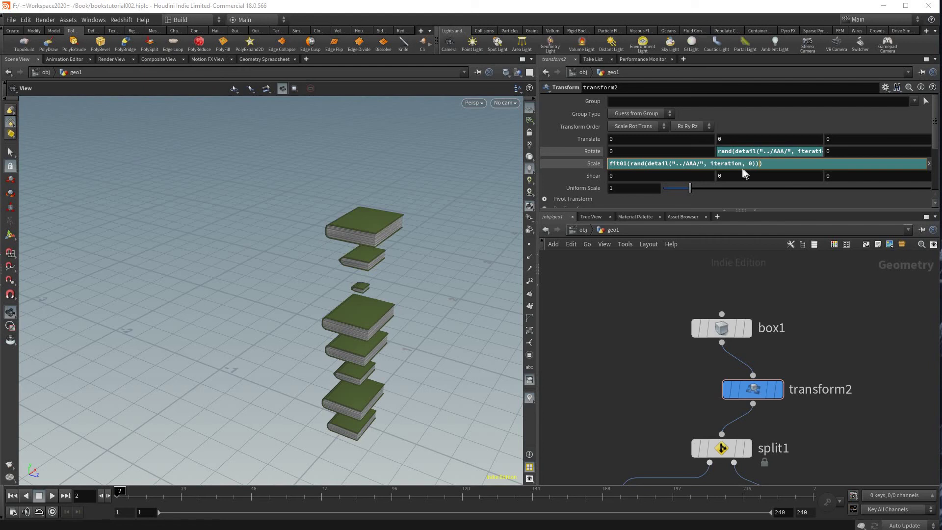
pyautogui.write(', ')
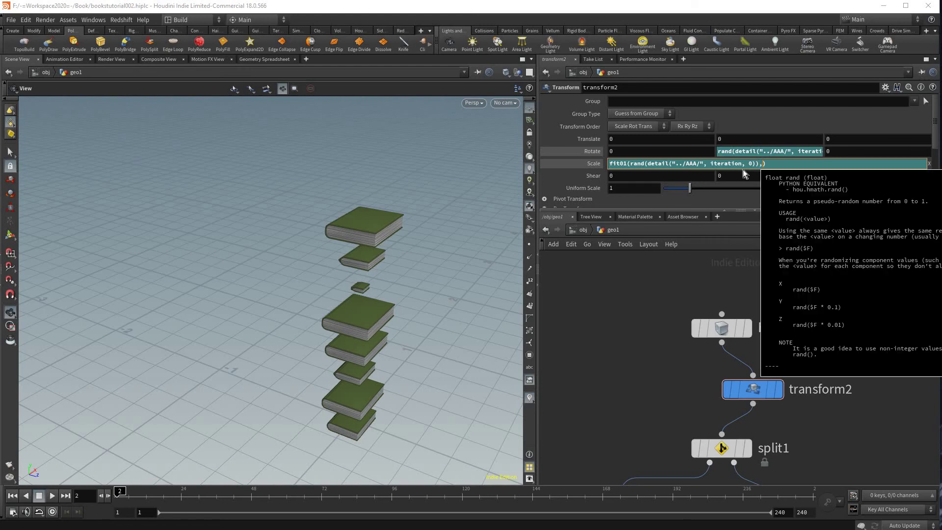
pyautogui.write('.8,1.2')
pyautogui.click(363, 289)
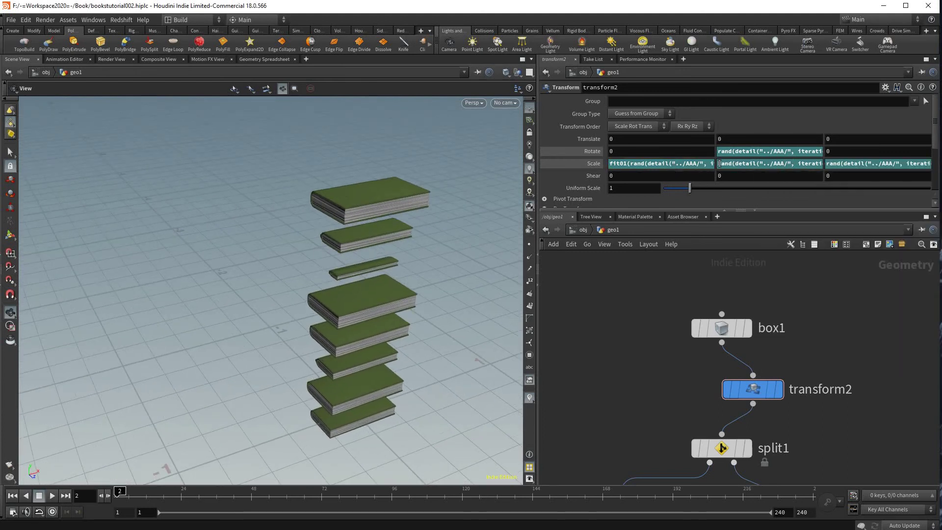
# Step: Replace transform2's Y and Z scale expressions with a copy of the X scale's fit01 expression
pyautogui.click(684, 163)
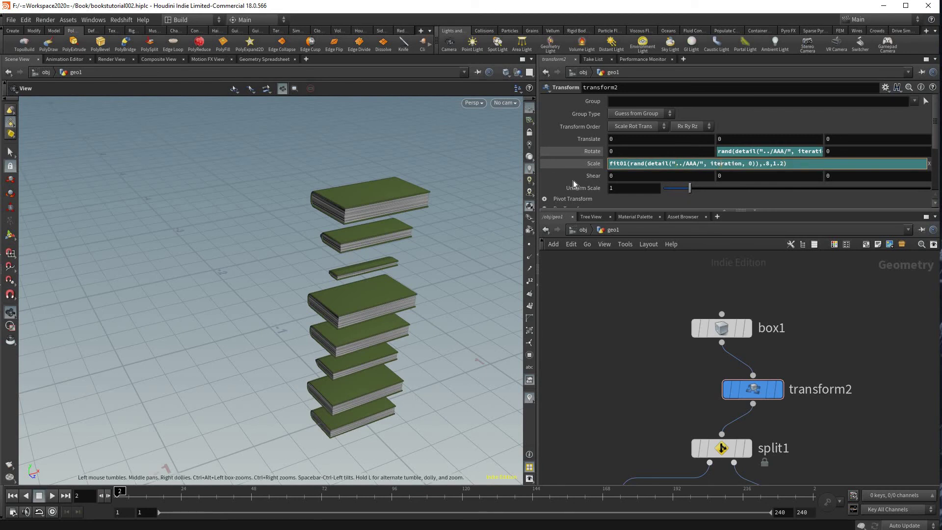
pyautogui.tripleClick(776, 164)
pyautogui.hotkey('ctrl', 'c')
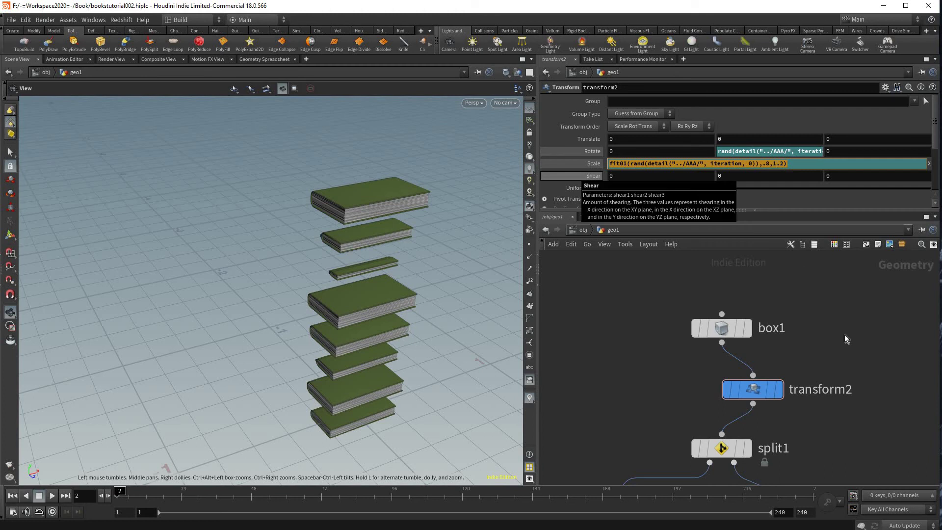
pyautogui.click(858, 325)
pyautogui.click(805, 164)
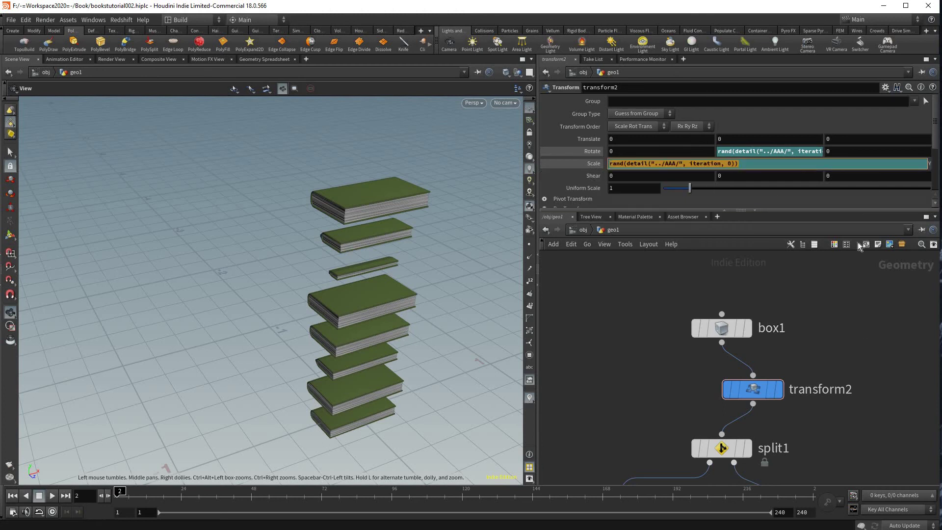
pyautogui.hotkey('ctrl', 'v')
pyautogui.click(847, 339)
pyautogui.press('Tab')
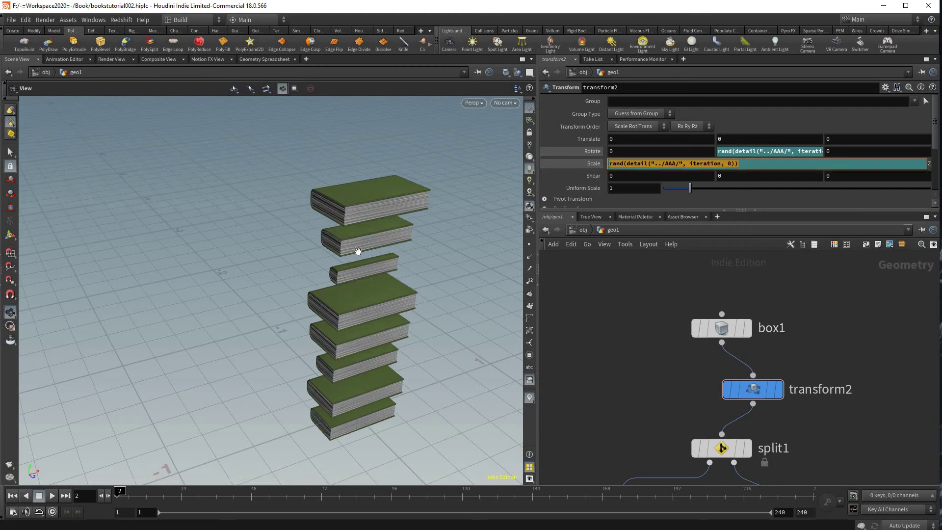
pyautogui.hotkey('ctrl', 'v')
pyautogui.press('Return')
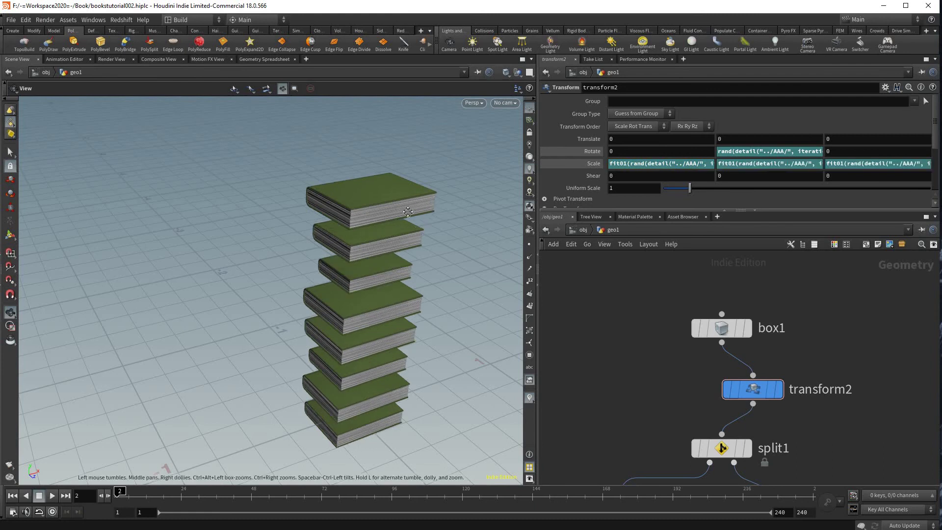
pyautogui.moveTo(384, 251); pyautogui.dragTo(411, 182)
pyautogui.moveTo(404, 246); pyautogui.dragTo(395, 314, button='right')
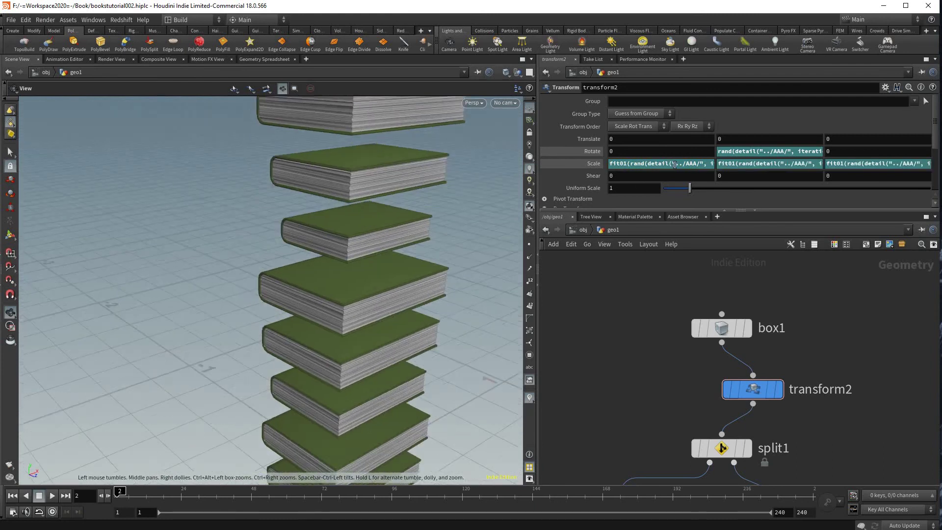
# Step: Add a seed offset of +353 inside the rand function of transform2's X scale expression
pyautogui.click(821, 164)
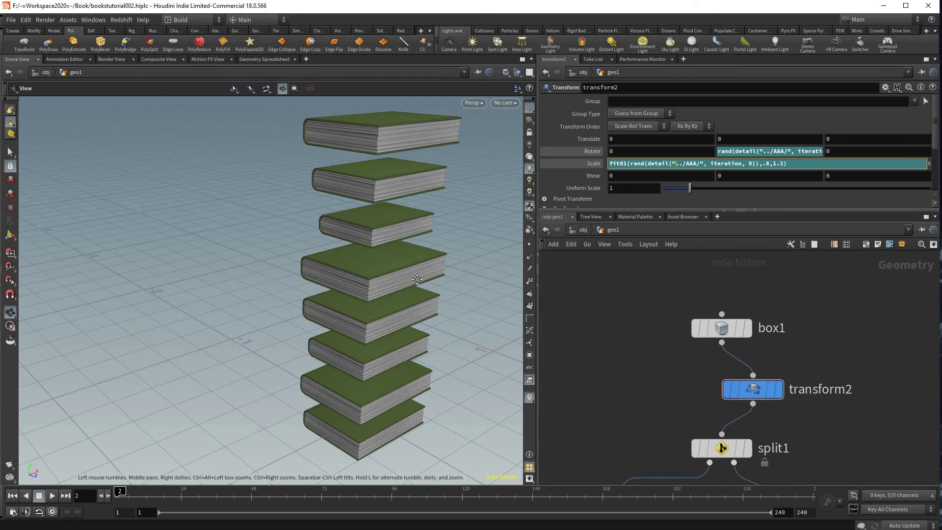
pyautogui.press('Return')
pyautogui.click(756, 163)
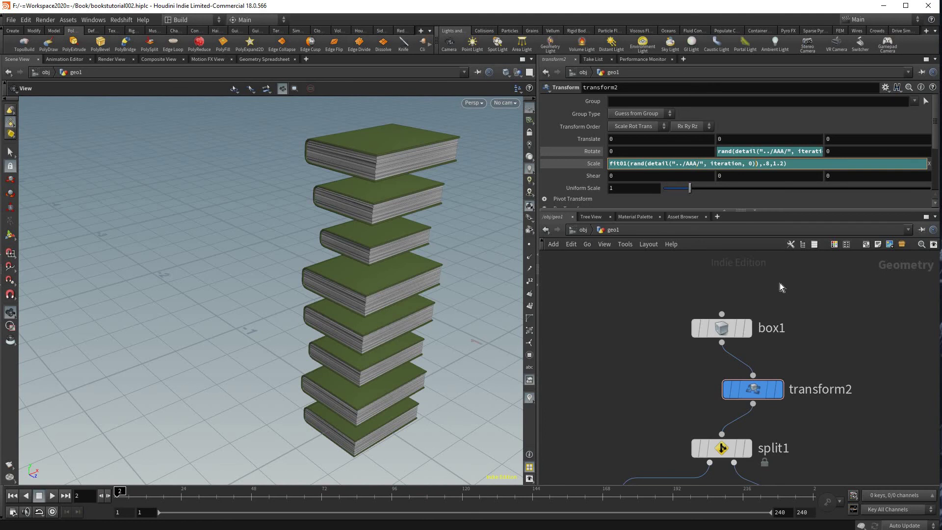
pyautogui.write('+')
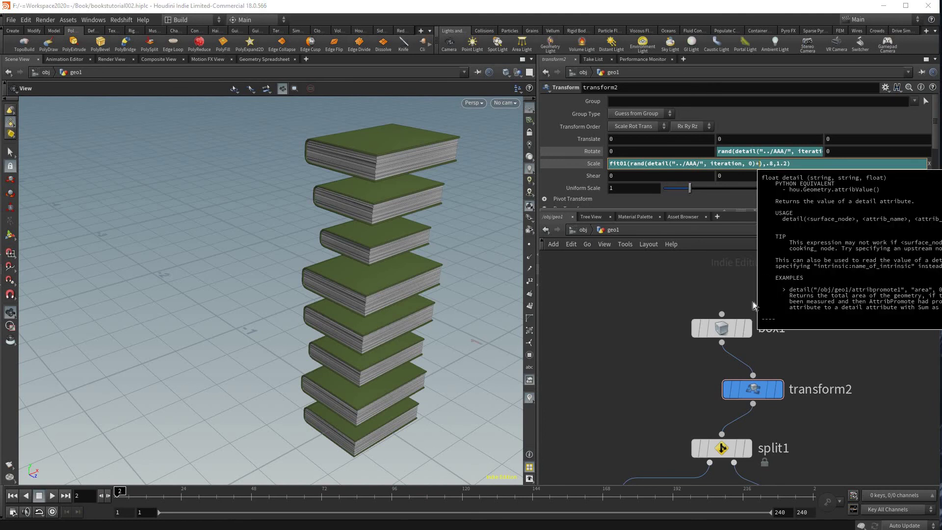
pyautogui.write('353')
pyautogui.press('Return')
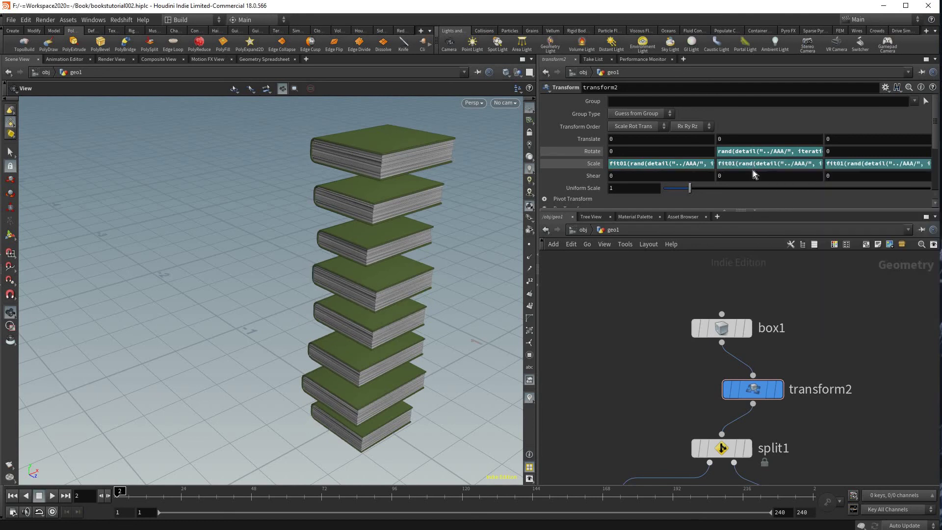
# Step: Add seed offsets inside rand of transform2's other scale expressions: +372 for Y and +2343 for Z
pyautogui.click(655, 163)
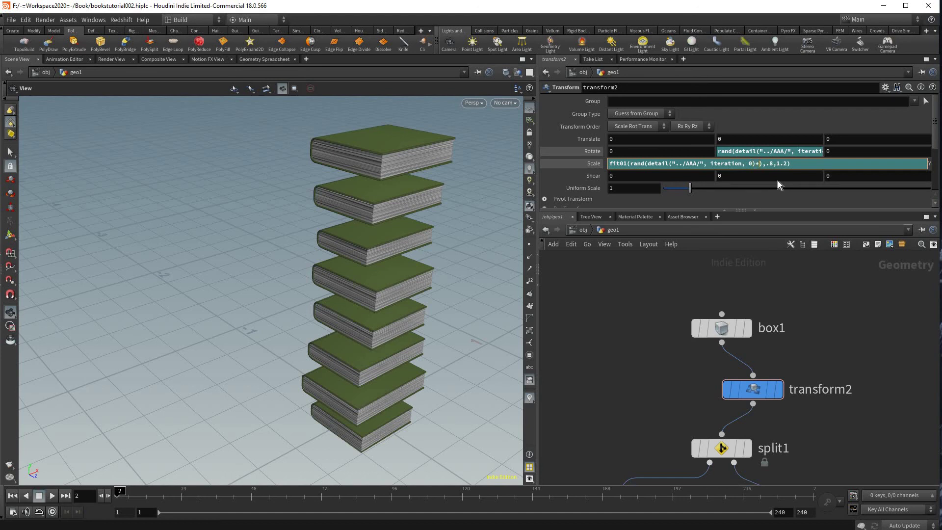
pyautogui.click(774, 164)
pyautogui.write('+372')
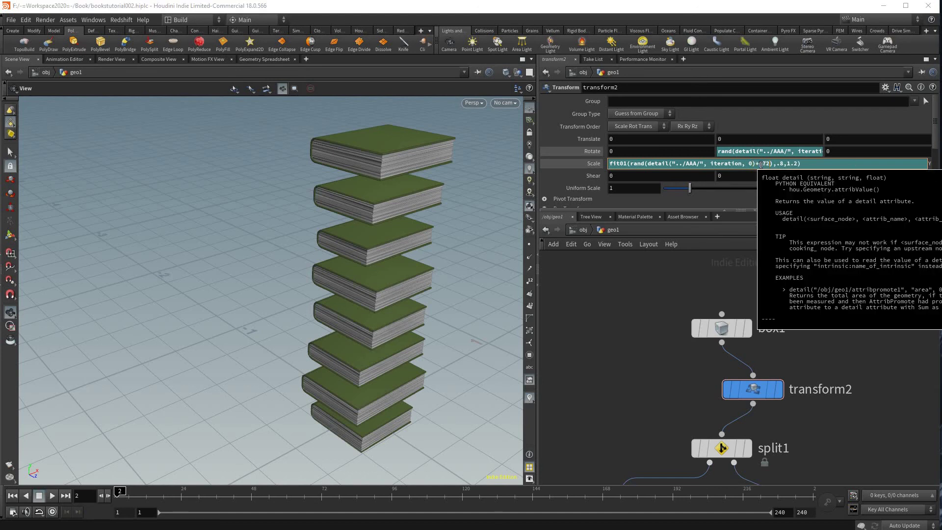
pyautogui.press('Escape')
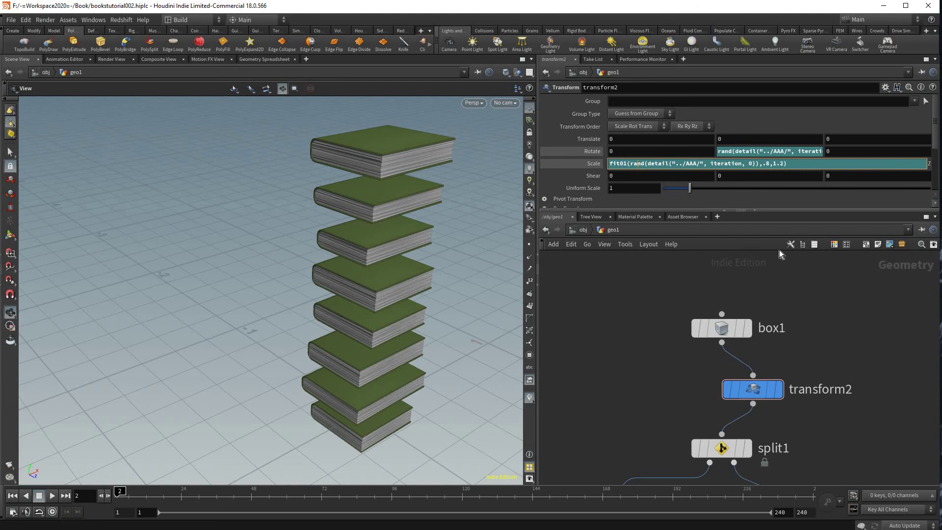
pyautogui.click(756, 163)
pyautogui.write('+2343')
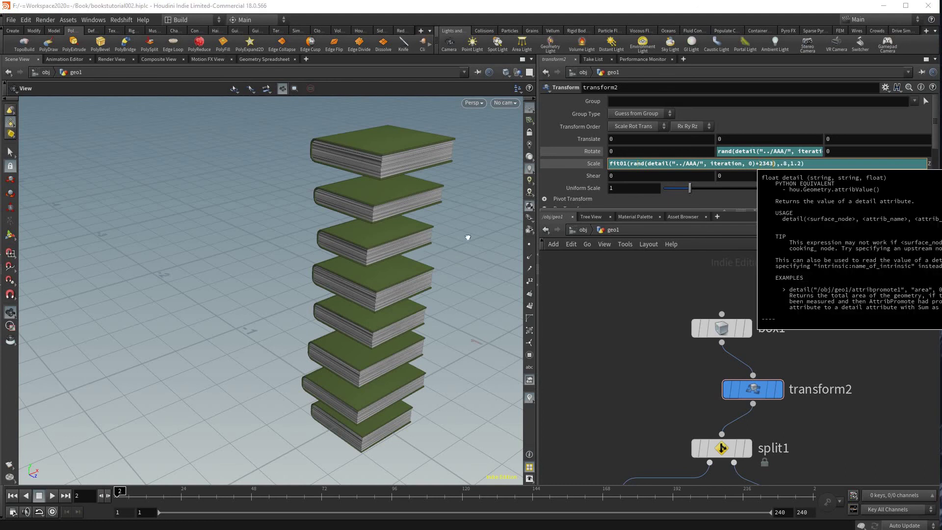
# Step: Apply the +2343 seed offset in transform2's Z scale expression and look over the resized book stack
pyautogui.press('Return')
pyautogui.moveTo(450, 229)
pyautogui.mouseDown()
pyautogui.moveTo(474, 179)
pyautogui.moveTo(479, 275)
pyautogui.moveTo(463, 236)
pyautogui.mouseUp()
pyautogui.moveTo(359, 208); pyautogui.dragTo(360, 233, button='middle')
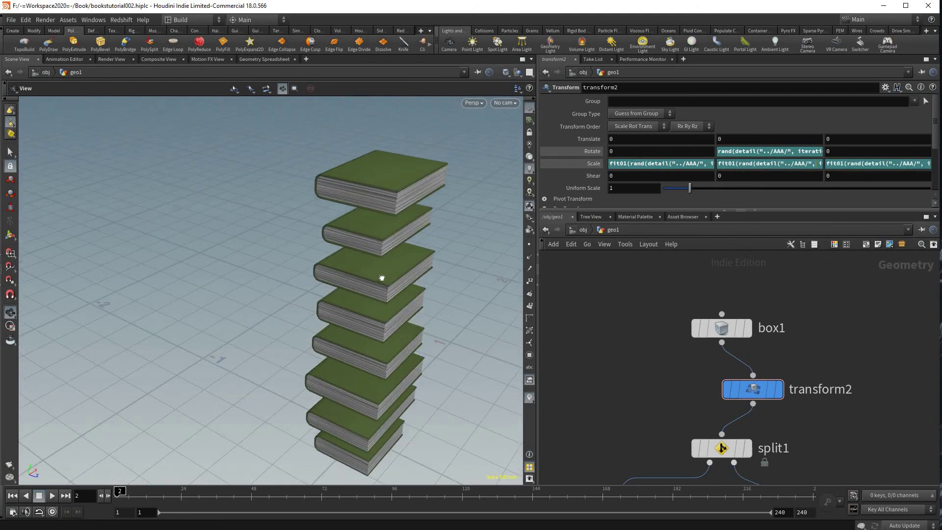
pyautogui.click(707, 163)
pyautogui.press('Return')
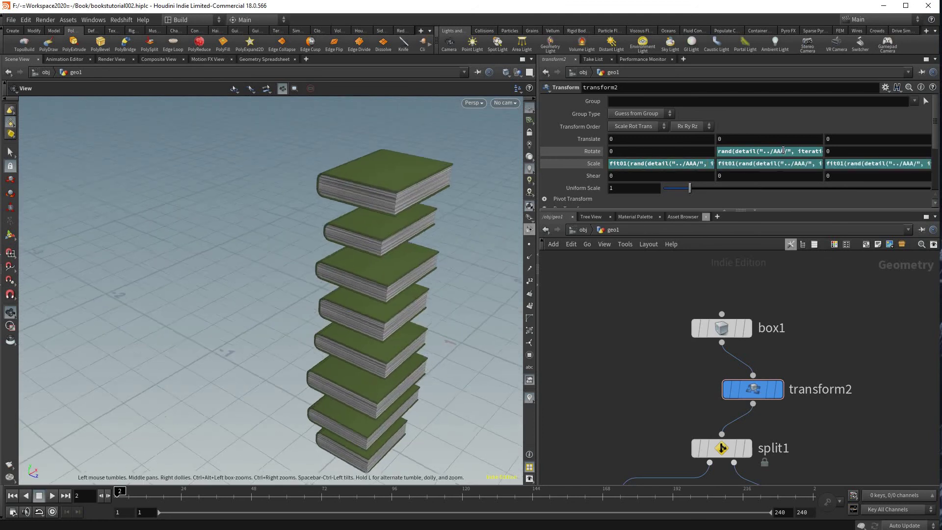
# Step: Replace transform2's Y rotation expression with a copy of its Y scale fit01 expression
pyautogui.click(791, 150)
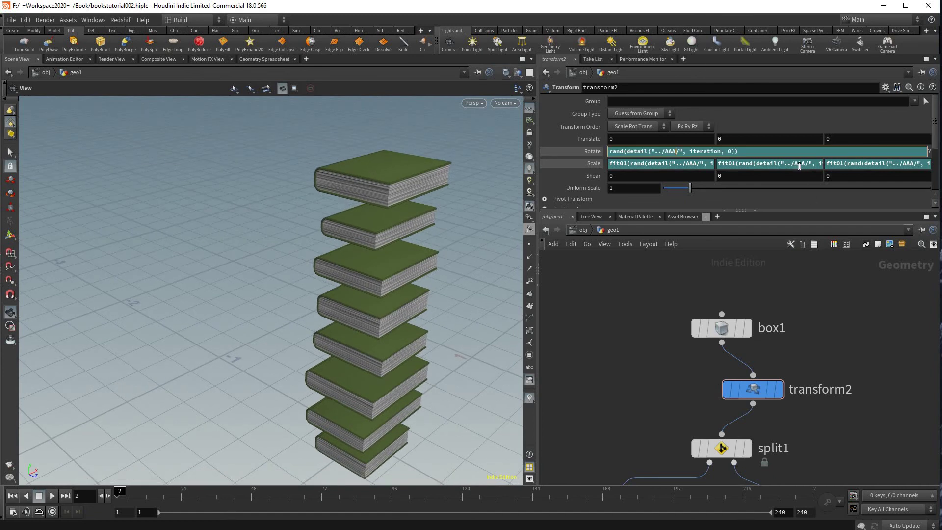
pyautogui.press('Tab')
pyautogui.press('Tab')
pyautogui.hotkey('ctrl', 'c')
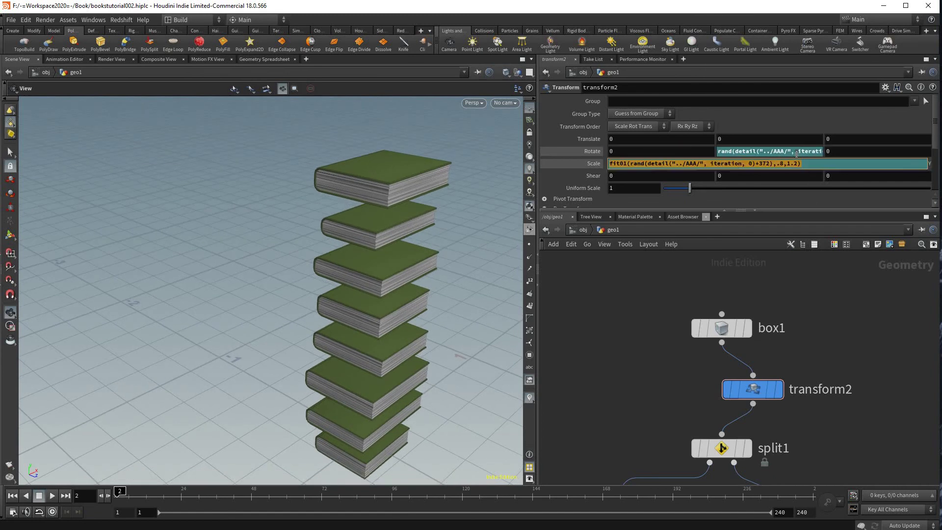
pyautogui.click(811, 151)
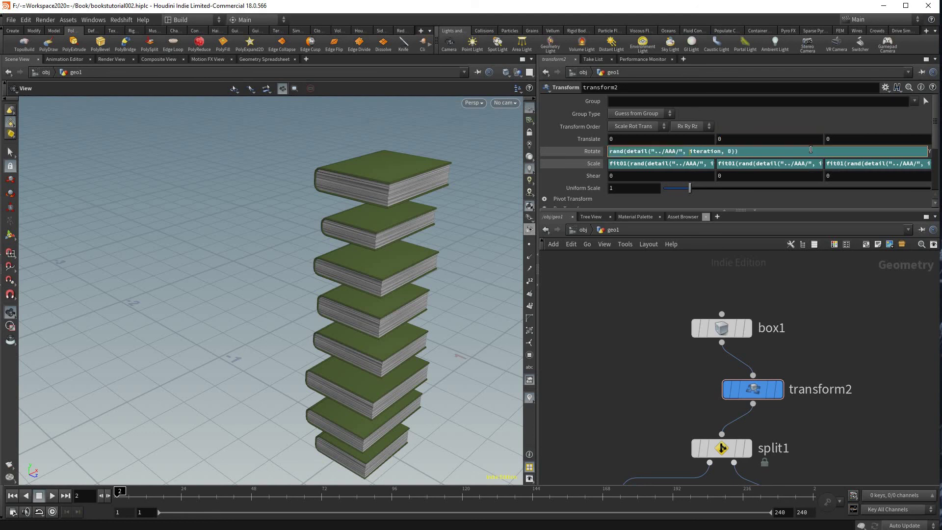
pyautogui.hotkey('ctrl', 'a')
pyautogui.hotkey('ctrl', 'v')
pyautogui.press('Tab')
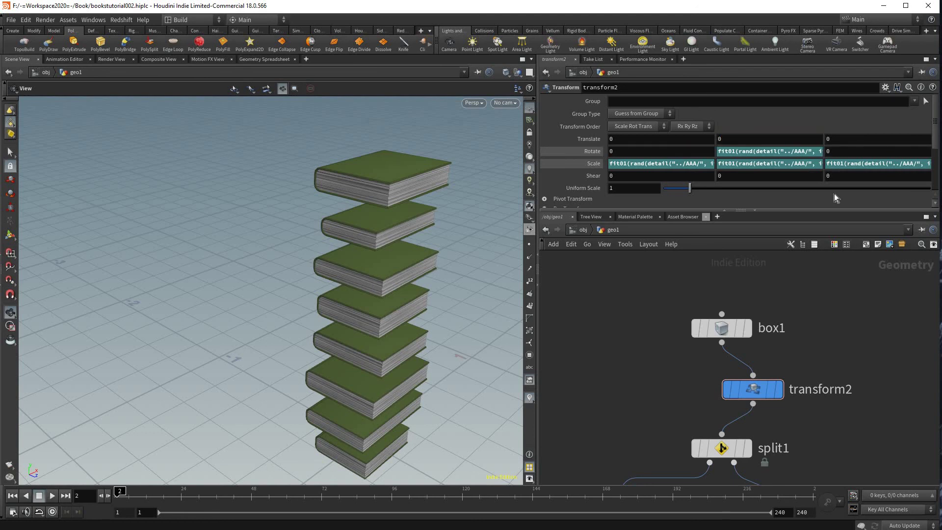
# Step: Change the fit01 output range in transform2's Y rotation expression to 0 to 360
pyautogui.hotkey('shift', 'Tab')
pyautogui.press('Left')
pyautogui.press('Left')
pyautogui.press('Left')
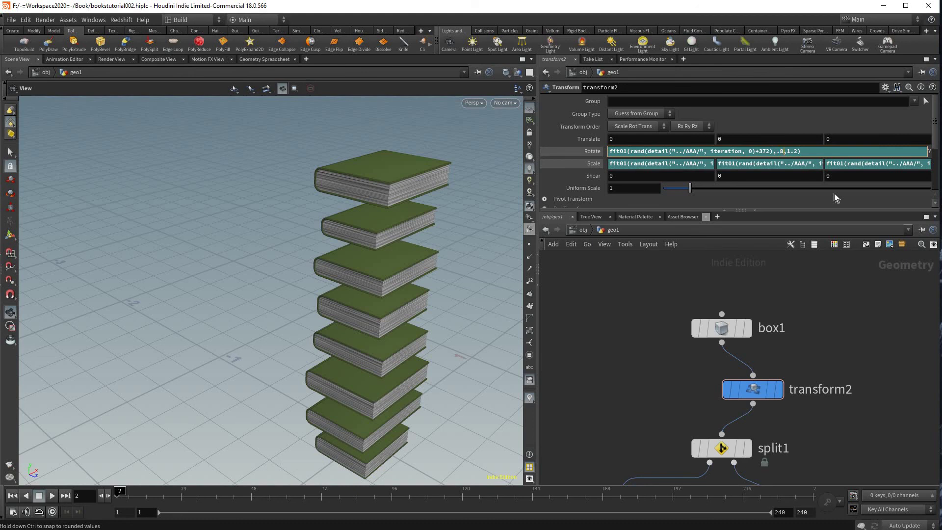
pyautogui.press('Delete')
pyautogui.press('Delete')
pyautogui.press('BackSpace')
pyautogui.write('360')
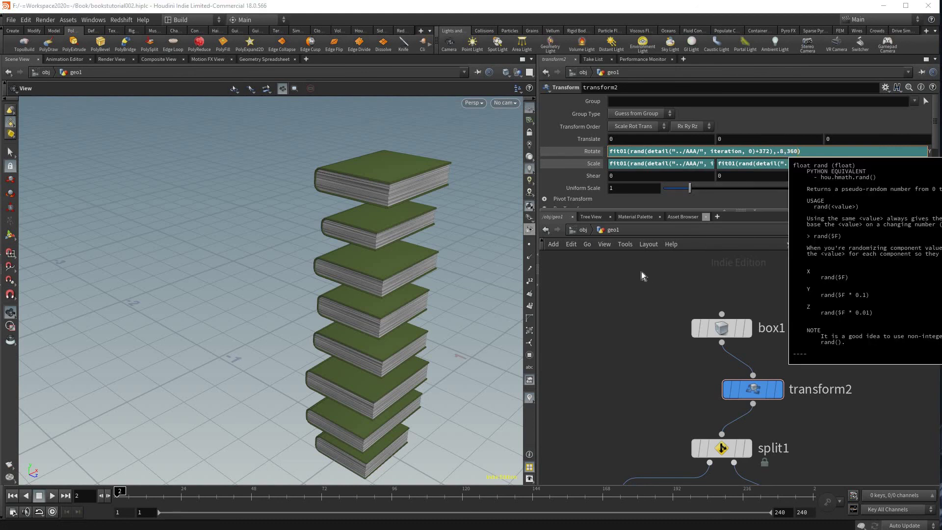
pyautogui.press('Left')
pyautogui.press('Left')
pyautogui.press('Left')
pyautogui.press('Left')
pyautogui.press('BackSpace')
pyautogui.press('BackSpace')
pyautogui.write('0')
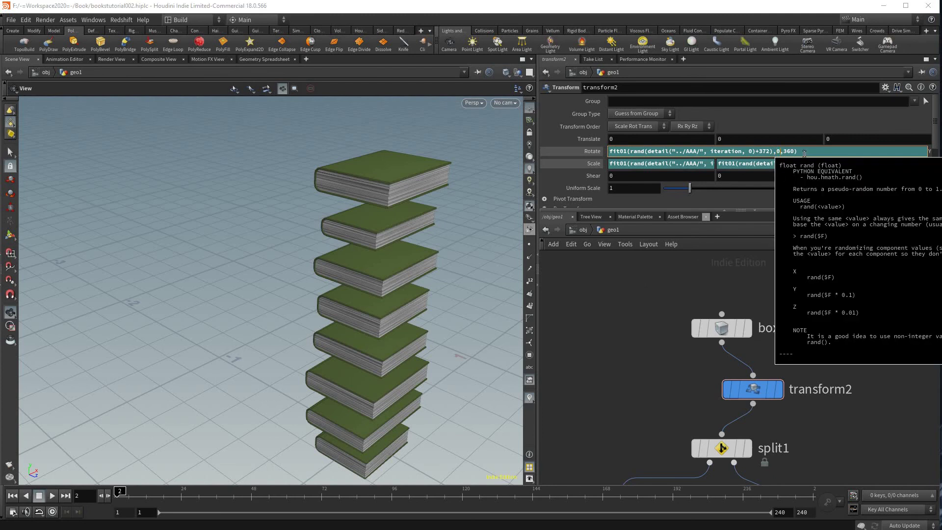
pyautogui.press('Return')
# Step: Lower the maximum of transform2's random Y rotation range to 180
pyautogui.press('Left')
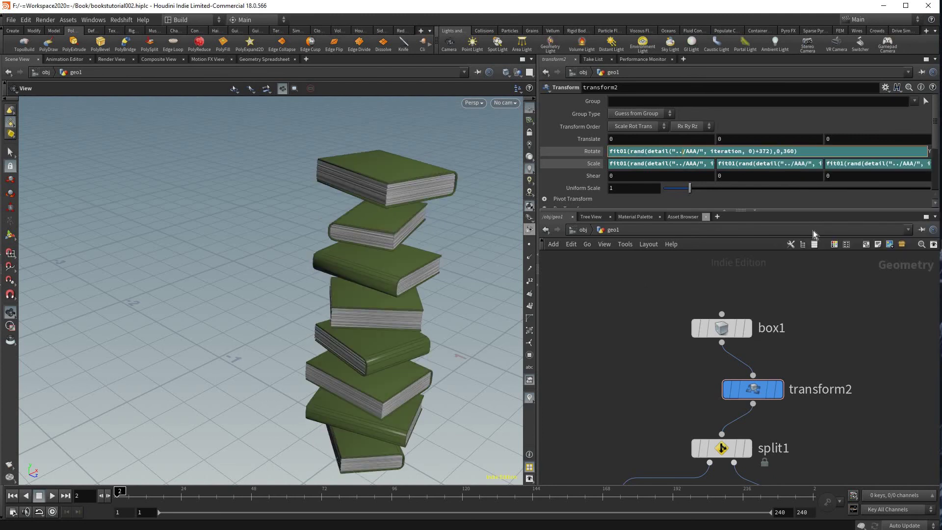
pyautogui.press('BackSpace')
pyautogui.press('BackSpace')
pyautogui.press('BackSpace')
pyautogui.write('18')
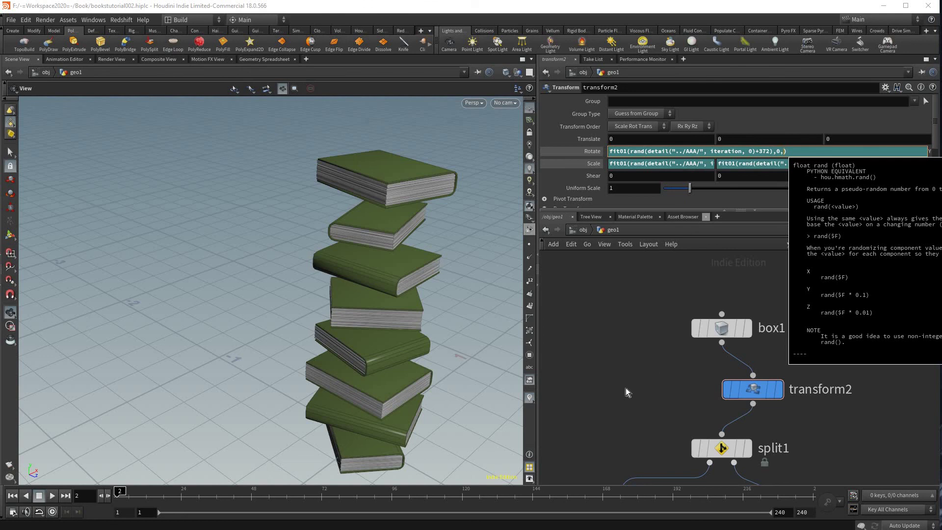
pyautogui.press('Return')
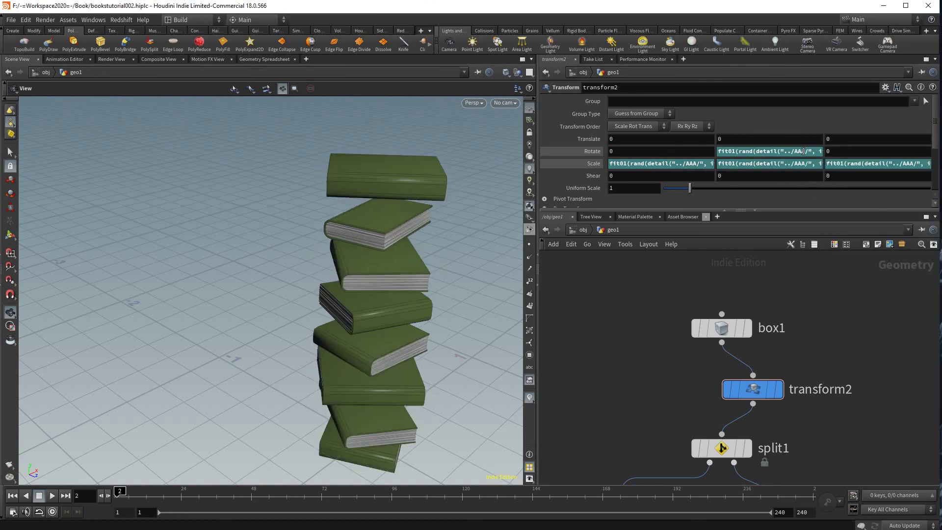
# Step: Replace the lower bound of the fit01 range in transform2's Y rotation expression and inspect the rotated books
pyautogui.click(805, 151)
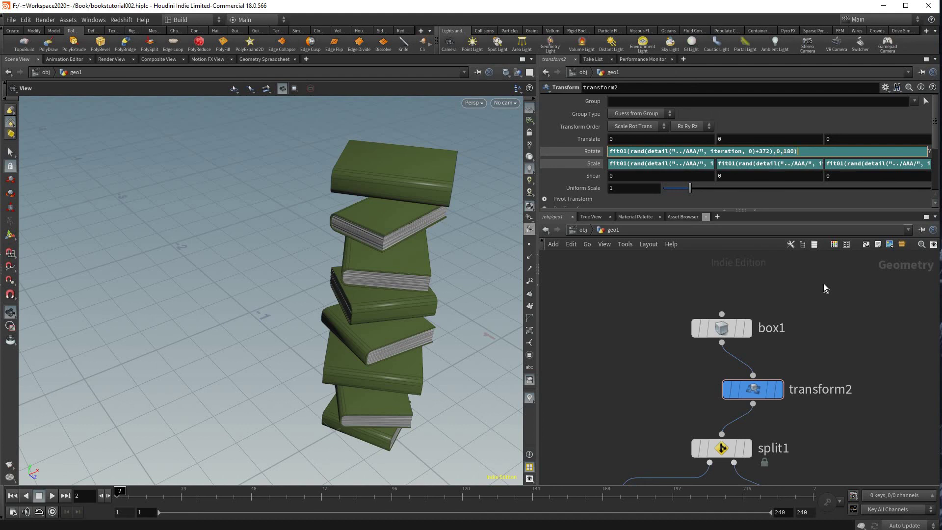
pyautogui.write('4')
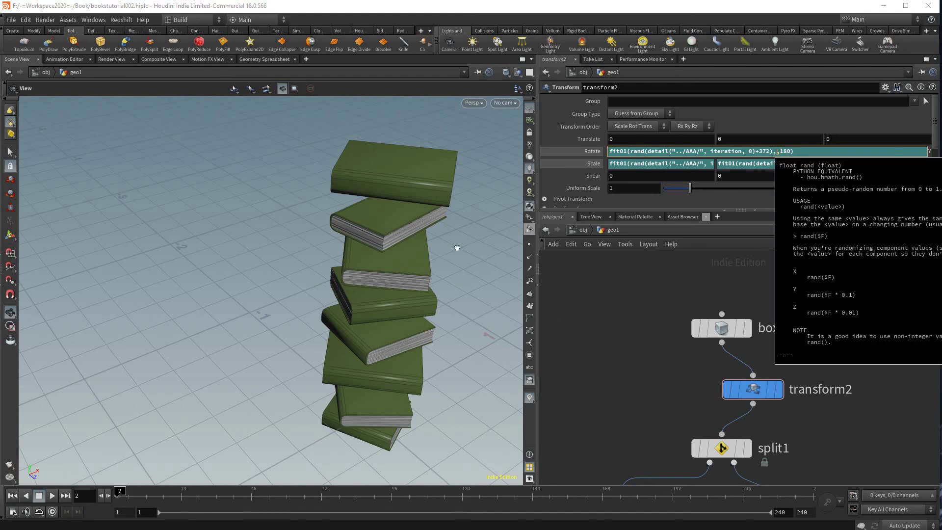
pyautogui.press('Return')
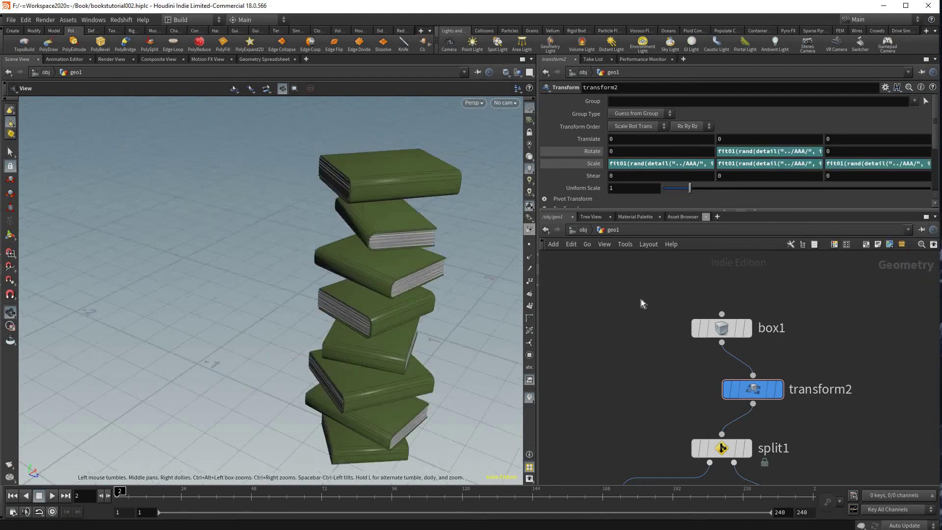
pyautogui.moveTo(329, 261); pyautogui.dragTo(369, 250)
pyautogui.scroll(-3, 638, 297)
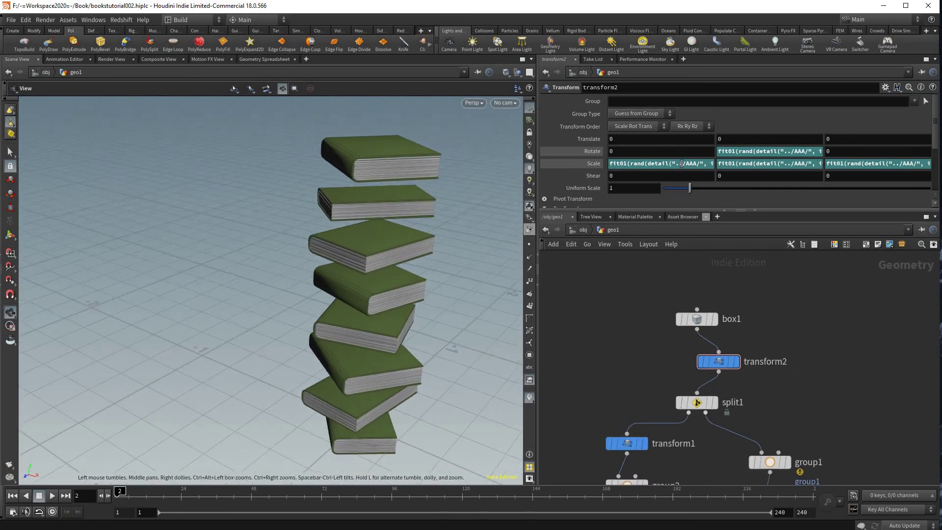
# Step: Paste the copied fit01 scale expression with the +372 seed into the red channel of color1
pyautogui.click(683, 164)
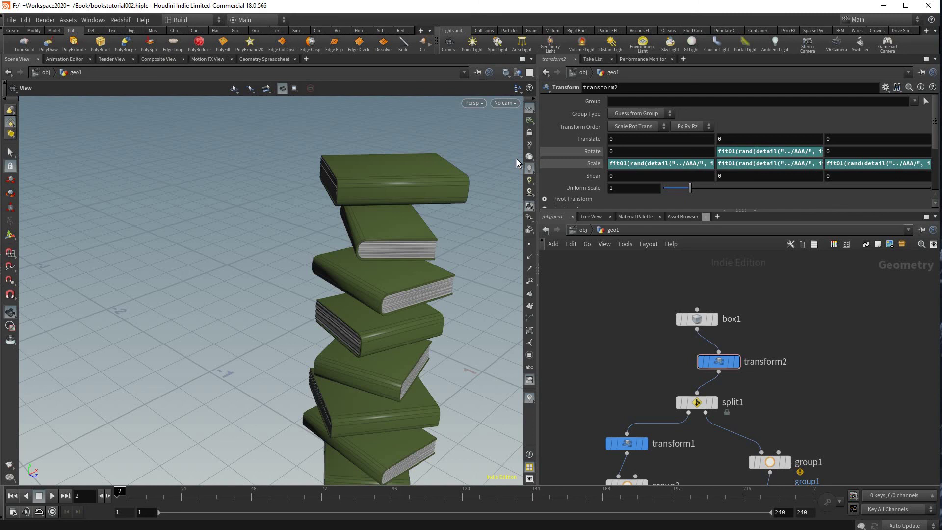
pyautogui.hotkey('ctrl', 'a')
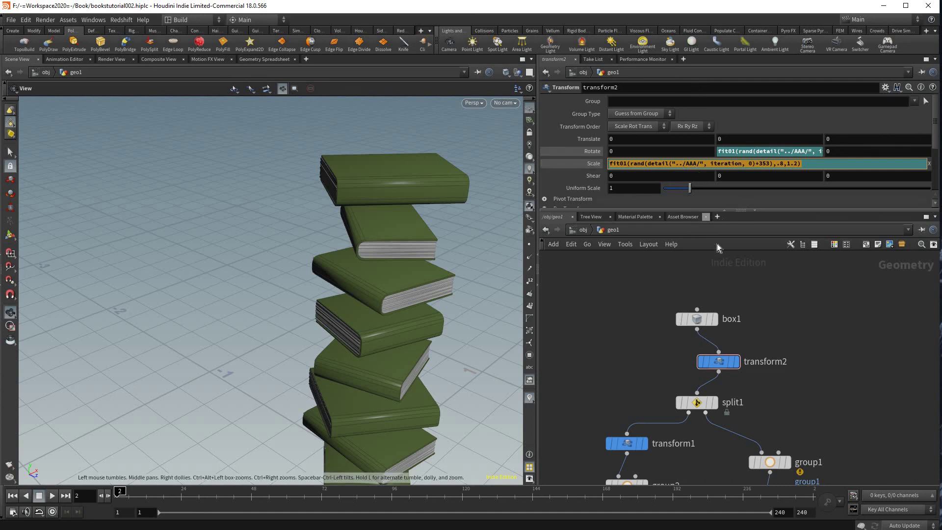
pyautogui.rightClick(691, 163)
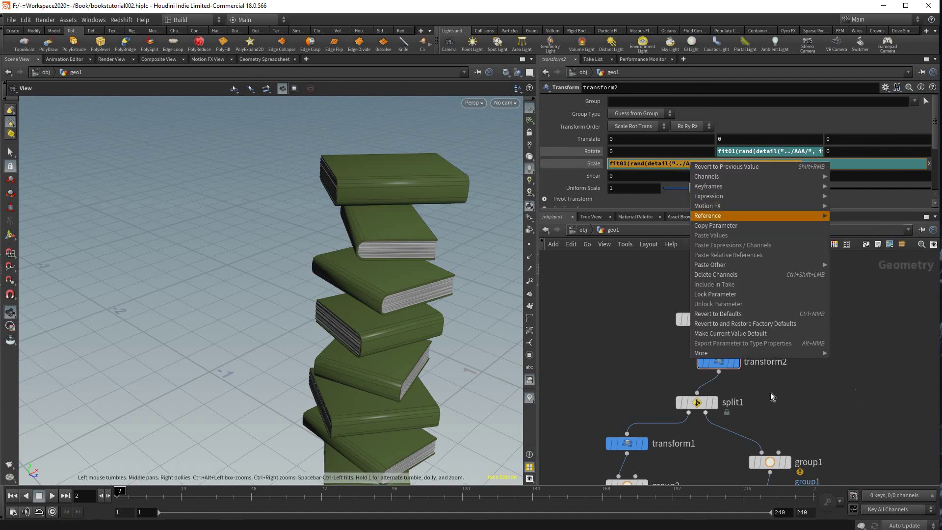
pyautogui.click(786, 226)
pyautogui.scroll(-4, 810, 335)
pyautogui.moveTo(887, 385); pyautogui.dragTo(852, 308, button='middle')
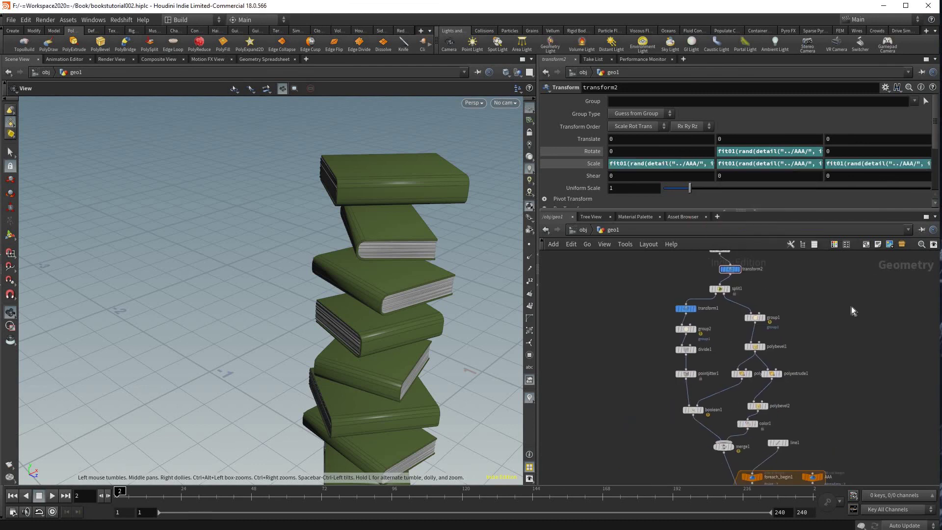
pyautogui.scroll(3, 765, 391)
pyautogui.moveTo(720, 458); pyautogui.dragTo(719, 370, button='middle')
pyautogui.scroll(2, 747, 320)
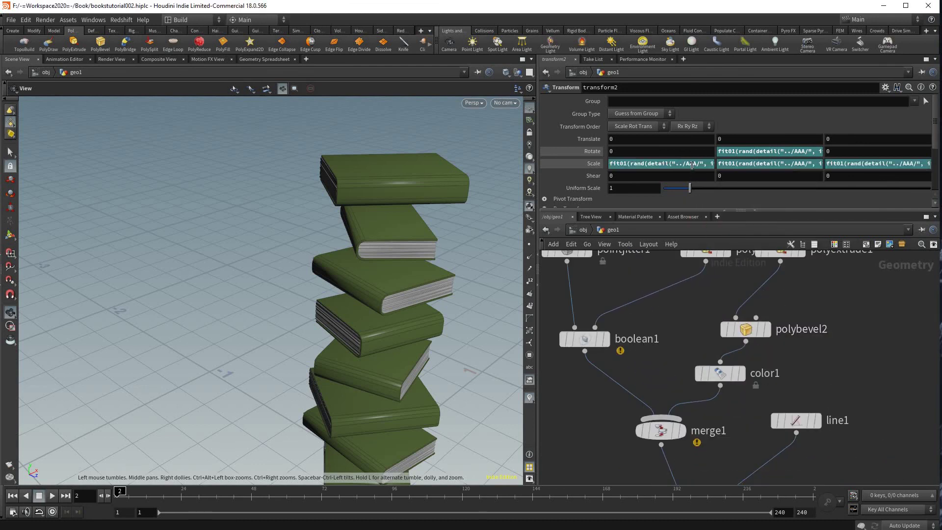
pyautogui.click(720, 373)
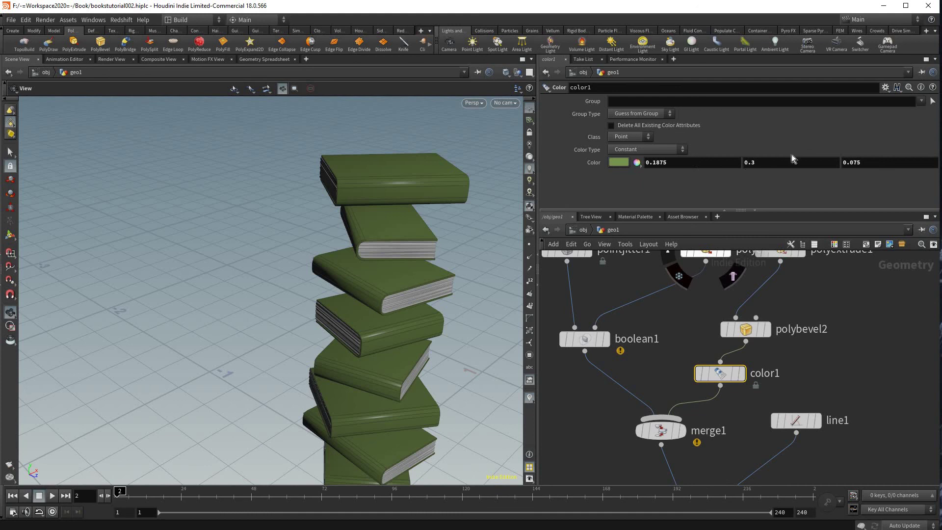
pyautogui.hotkey('ctrl', 'v')
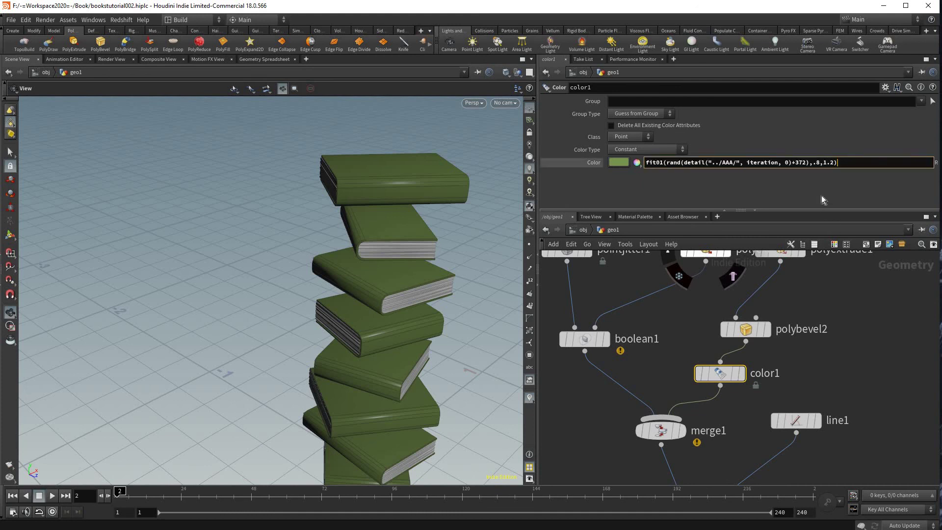
# Step: Change the fit01 range in color1's red channel expression to 0 to 1
pyautogui.press('BackSpace')
pyautogui.press('BackSpace')
pyautogui.write('0')
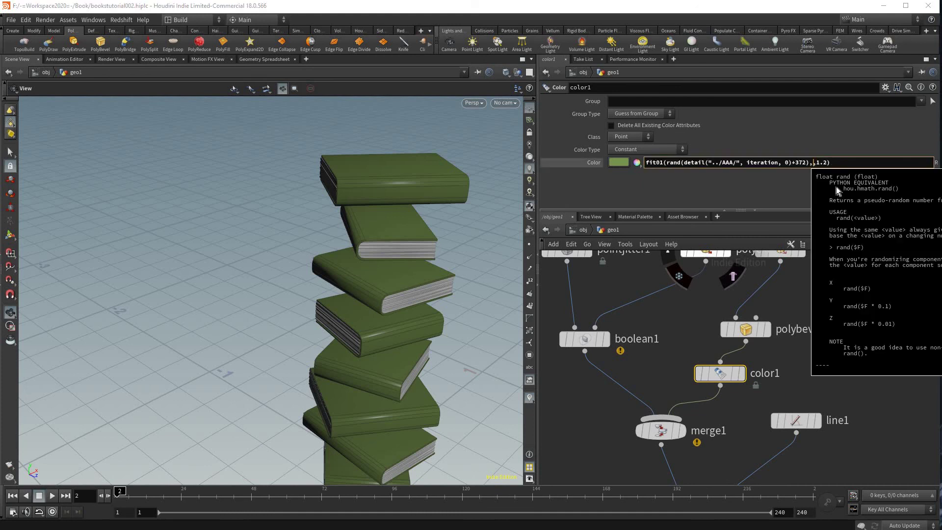
pyautogui.click(831, 163)
pyautogui.press('BackSpace')
pyautogui.press('BackSpace')
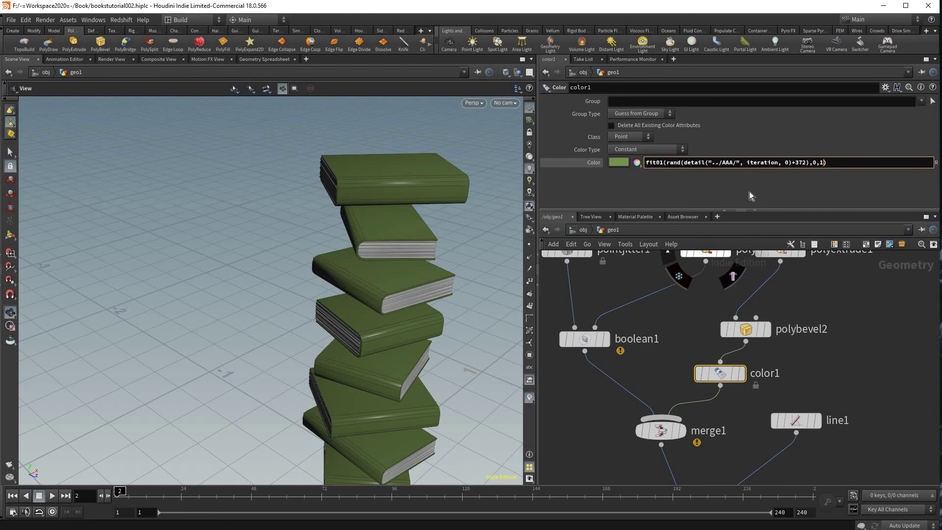
pyautogui.press('Return')
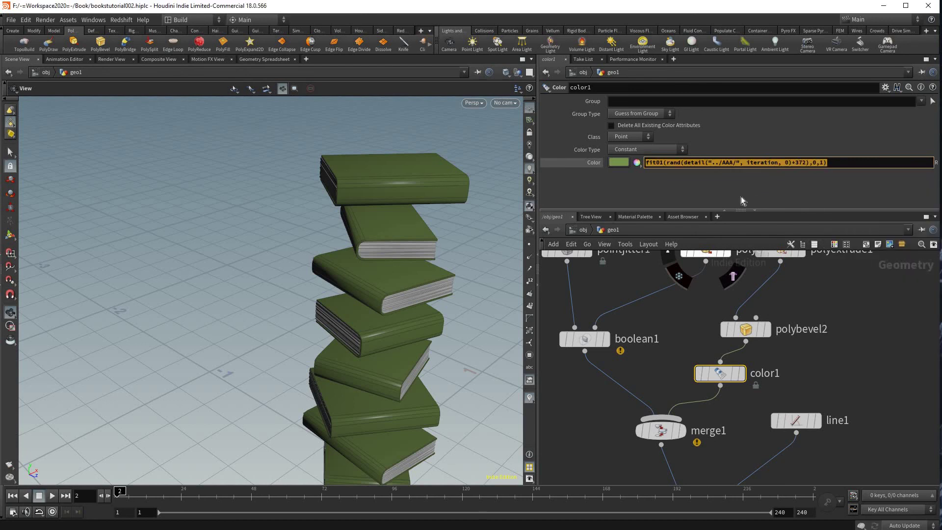
# Step: Copy color1's red channel expression fit01(rand(detail("../AAA/", iteration, 0)+372),0,1) into its green and blue channels
pyautogui.press('Return')
pyautogui.press('Tab')
pyautogui.hotkey('ctrl', 'v')
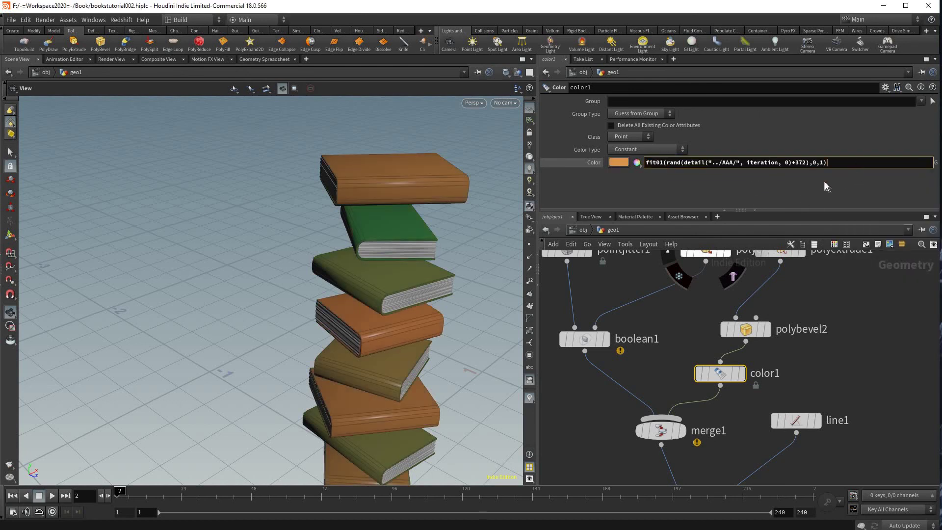
pyautogui.press('Return')
pyautogui.moveTo(884, 166); pyautogui.dragTo(469, 268)
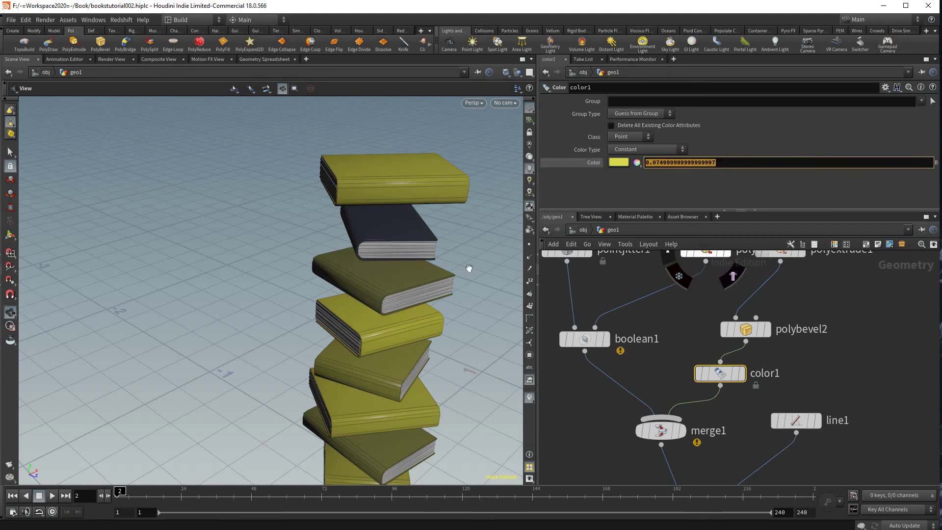
pyautogui.hotkey('ctrl', 'v')
pyautogui.press('Return')
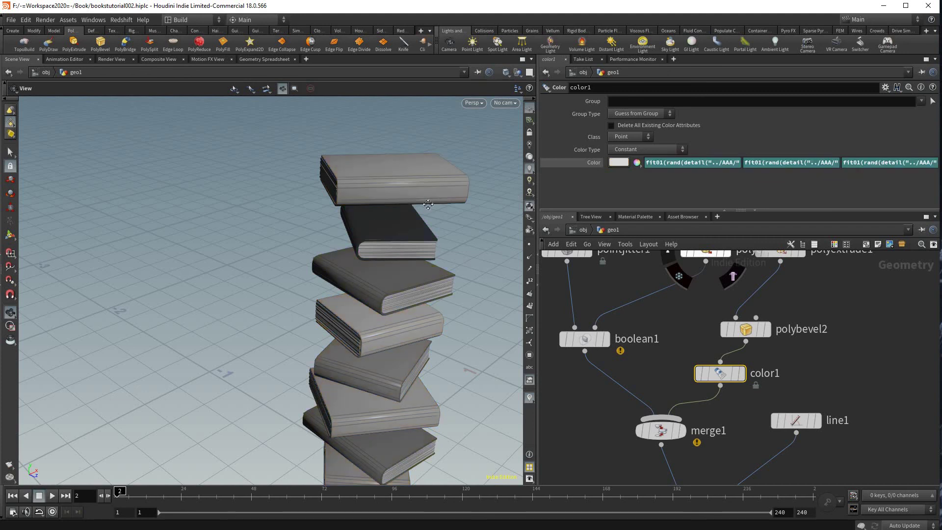
# Step: Change the seed offset inside rand of color1's red channel expression so it differs from green and blue
pyautogui.moveTo(428, 205); pyautogui.dragTo(411, 209)
pyautogui.moveTo(412, 208); pyautogui.dragTo(407, 164, button='middle')
pyautogui.moveTo(407, 164); pyautogui.dragTo(388, 166)
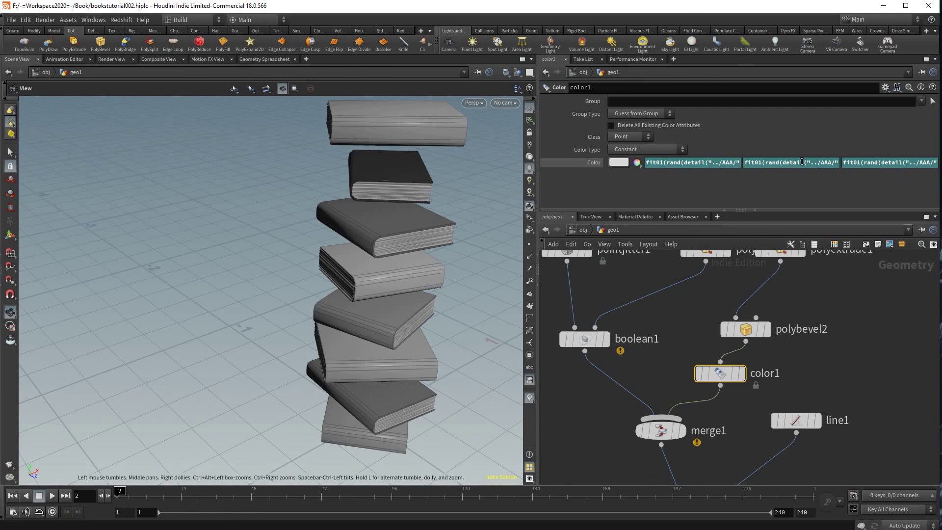
pyautogui.click(727, 162)
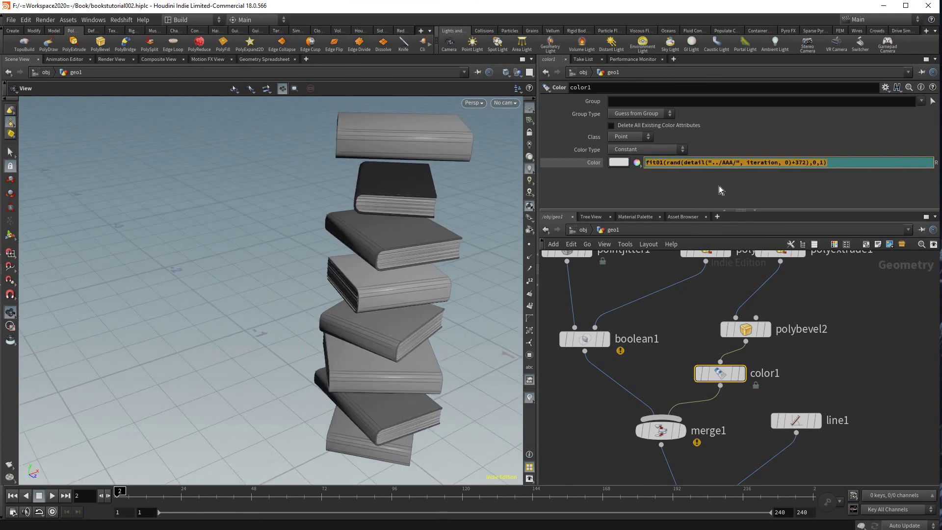
pyautogui.click(808, 163)
pyautogui.press('BackSpace')
pyautogui.press('Return')
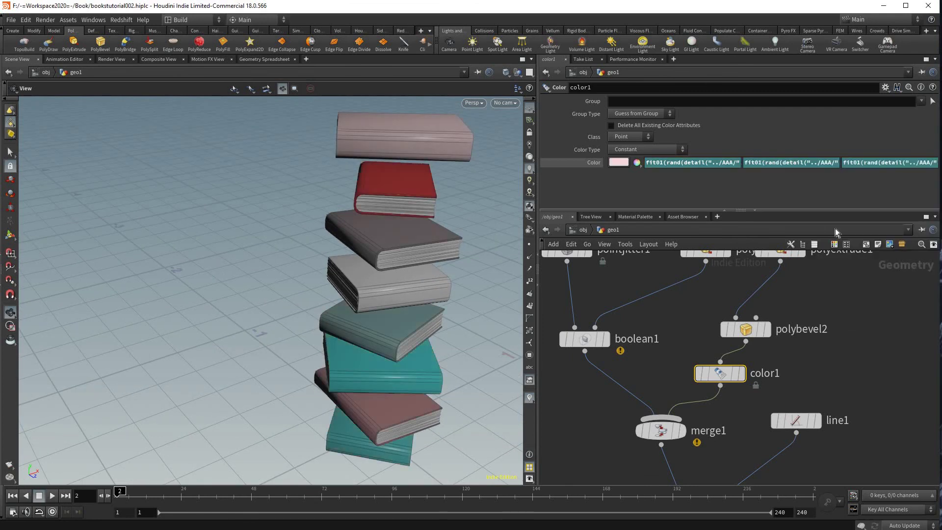
pyautogui.press('Return')
# Step: Set the seed offset inside rand of color1's green channel expression to +3564
pyautogui.click(803, 163)
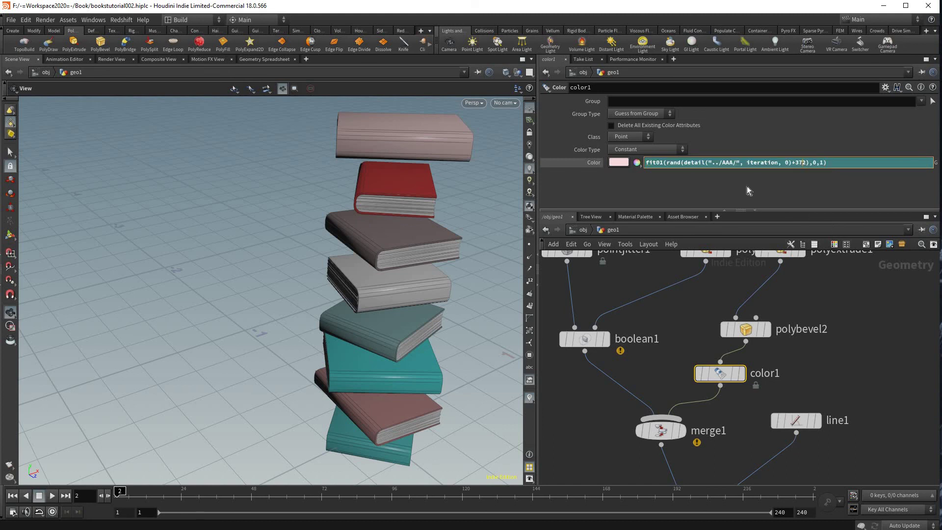
pyautogui.press('BackSpace')
pyautogui.press('Delete')
pyautogui.write('564')
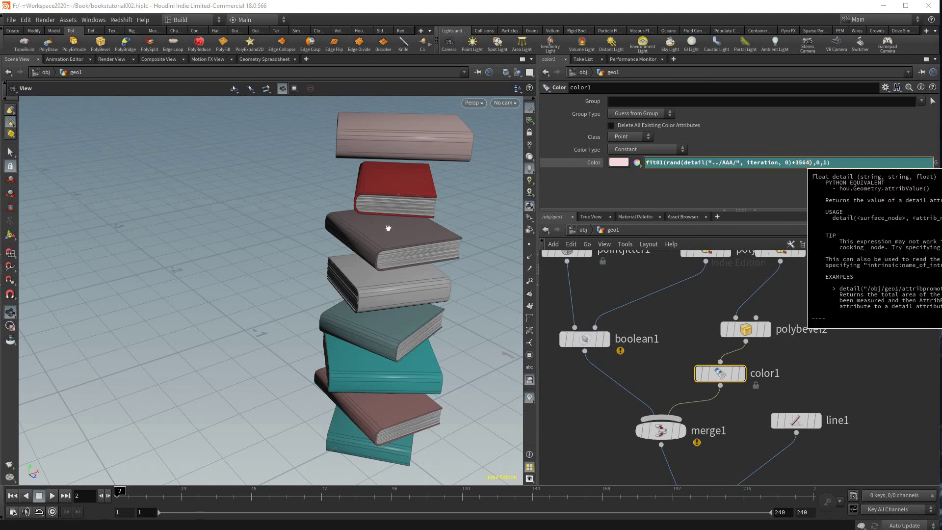
pyautogui.press('Return')
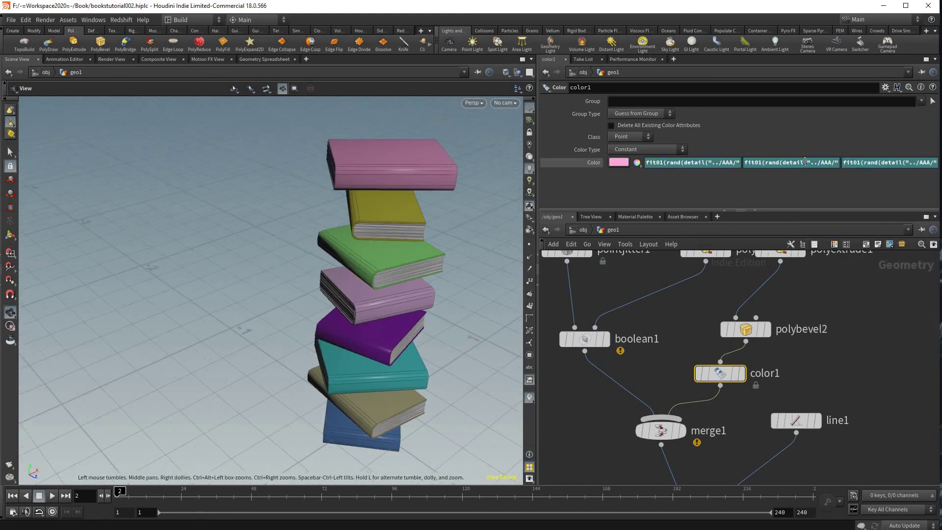
# Step: Set the upper limit of the fit01 range in color1's red channel expression to .5
pyautogui.click(824, 163)
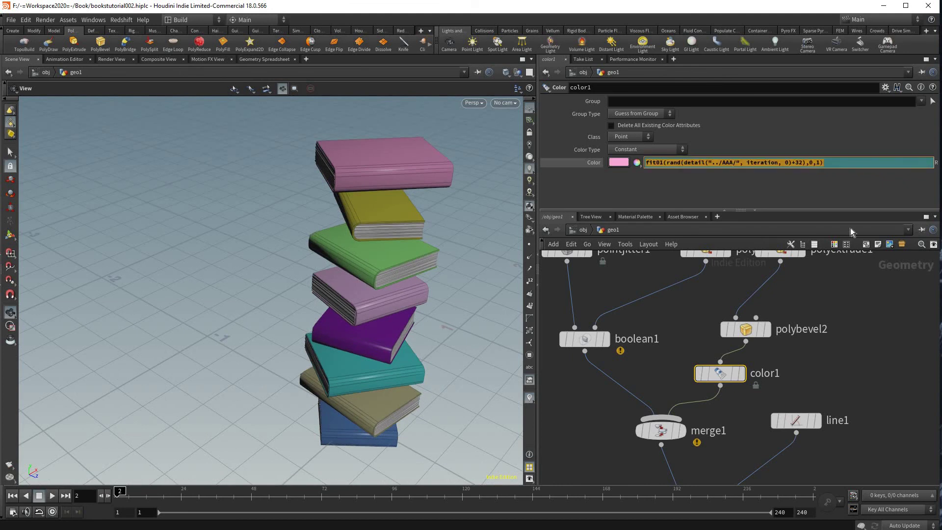
pyautogui.press('Left')
pyautogui.press('Left')
pyautogui.press('Left')
pyautogui.press('Left')
pyautogui.press('Left')
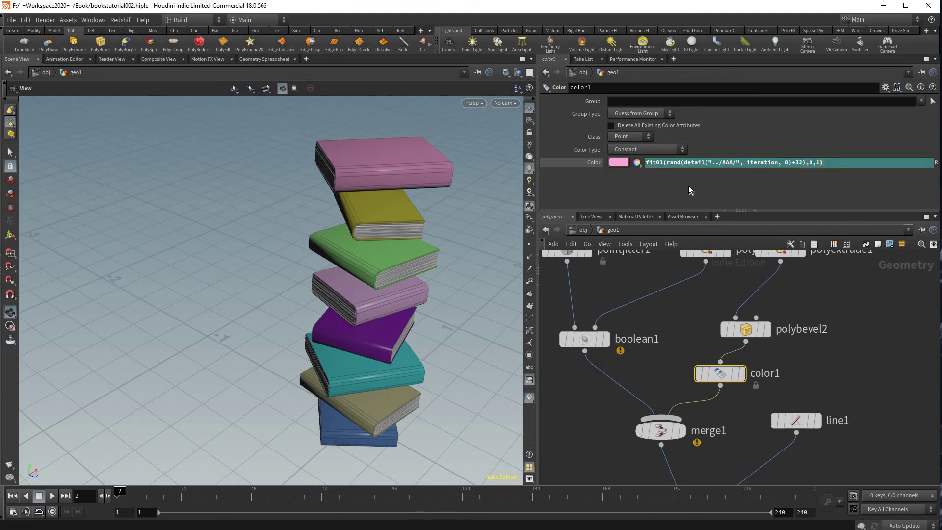
pyautogui.press('BackSpace')
pyautogui.write('.5')
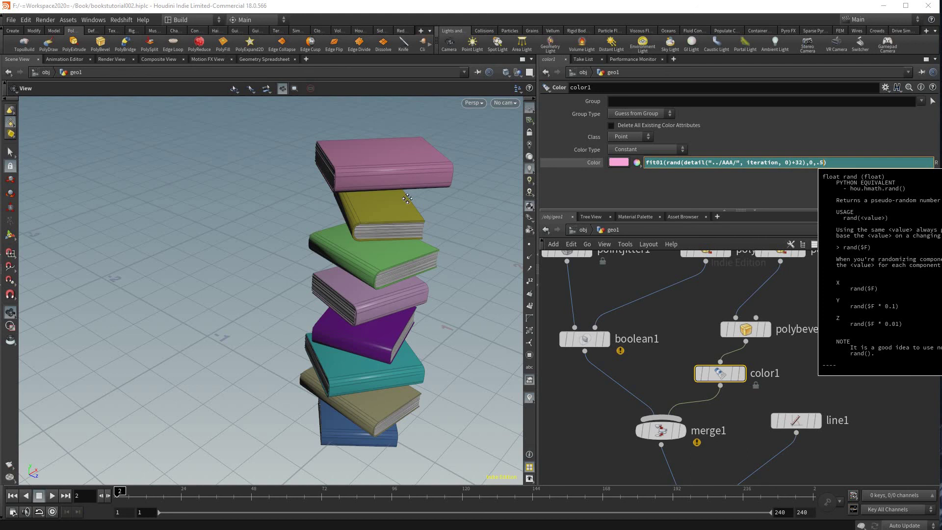
pyautogui.press('Return')
pyautogui.moveTo(416, 198); pyautogui.dragTo(736, 255)
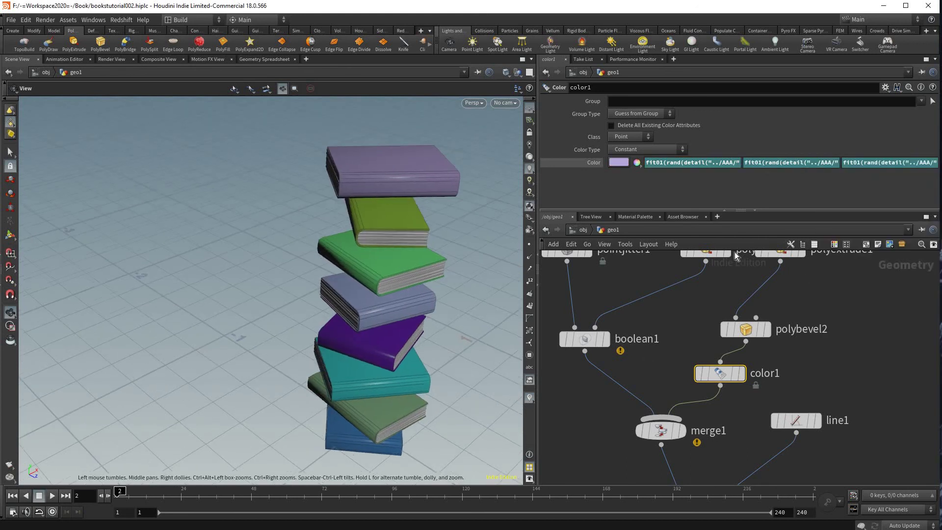
# Step: Extend the book stack by setting line1 to 16 points and its length to 2.31
pyautogui.moveTo(792, 363); pyautogui.dragTo(731, 342, button='middle')
pyautogui.scroll(-2, 735, 336)
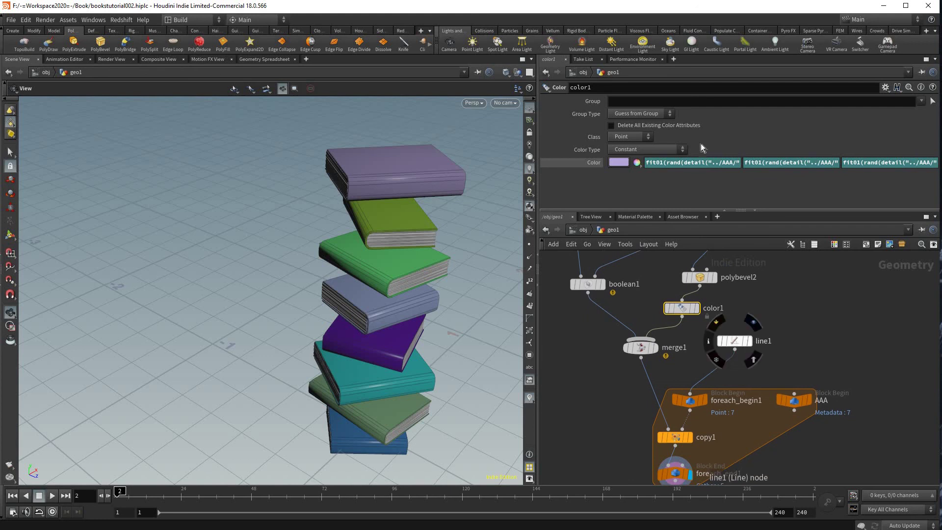
pyautogui.click(735, 340)
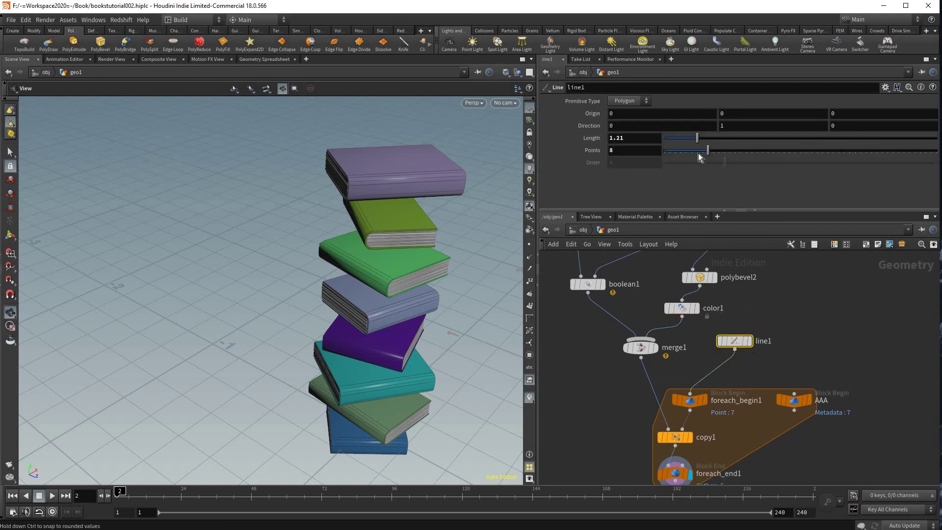
pyautogui.moveTo(700, 157); pyautogui.dragTo(729, 136)
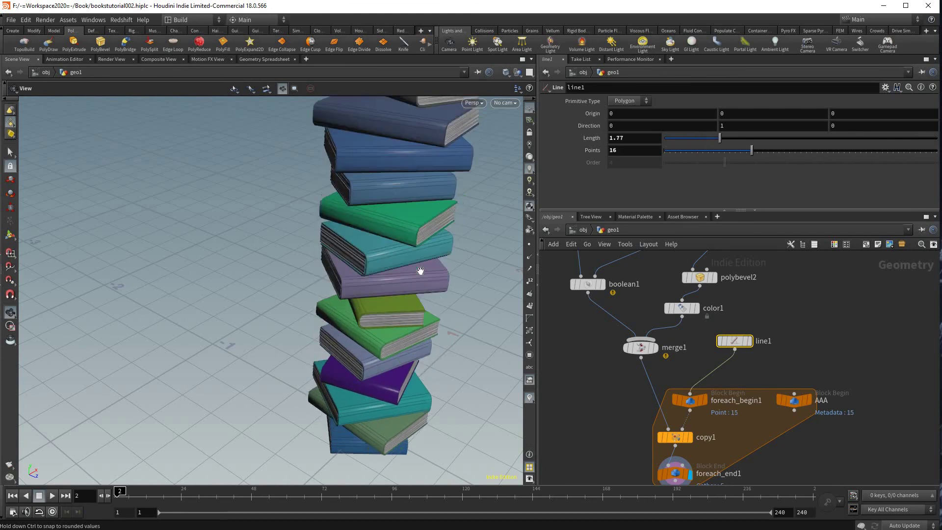
pyautogui.moveTo(844, 448); pyautogui.dragTo(768, 320, button='right')
# Step: Add a Sphere node beside line1 and set its primitive type to Polygon Mesh
pyautogui.moveTo(767, 320); pyautogui.dragTo(745, 317)
pyautogui.moveTo(745, 317); pyautogui.dragTo(752, 307, button='middle')
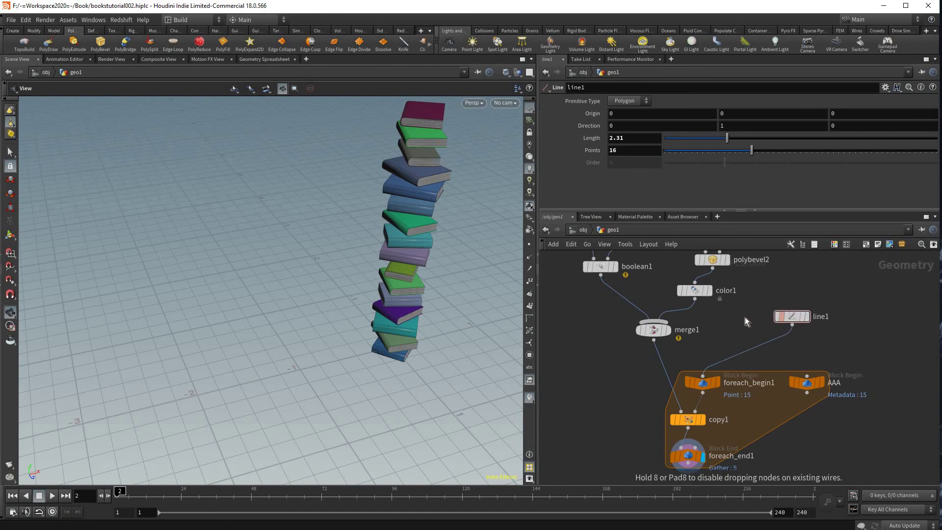
pyautogui.press('Tab')
pyautogui.write('sph')
pyautogui.press('Return')
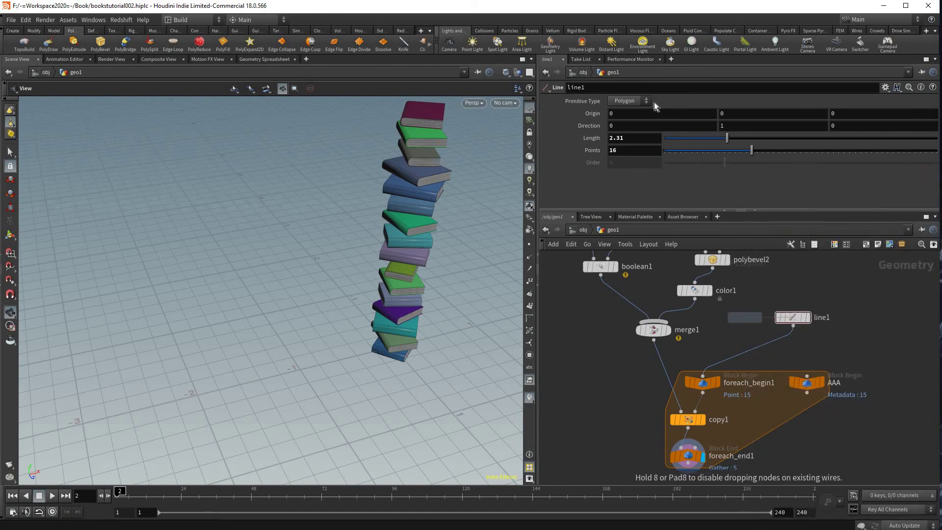
pyautogui.click(745, 328)
pyautogui.click(636, 101)
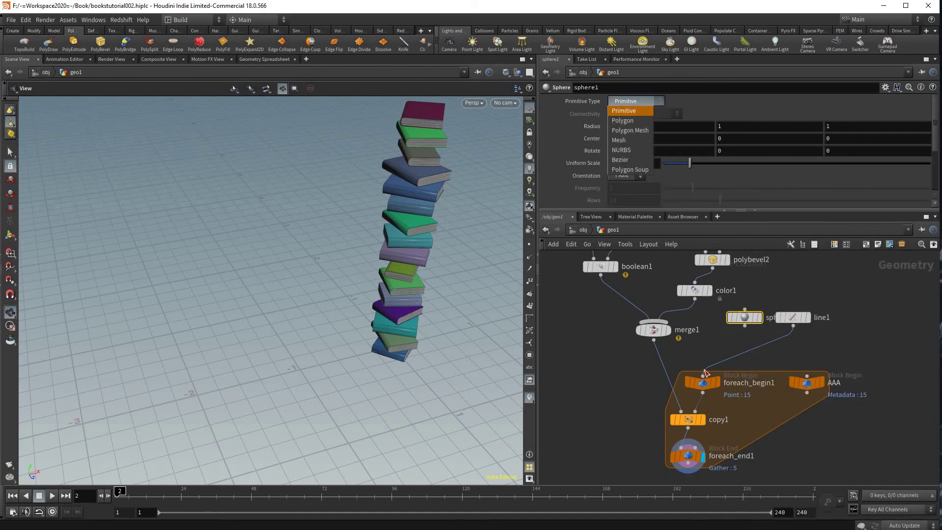
pyautogui.click(630, 131)
# Step: Connect the sphere to foreach_begin1 in place of line1 and inspect the books copied onto its points
pyautogui.moveTo(745, 325); pyautogui.dragTo(703, 375)
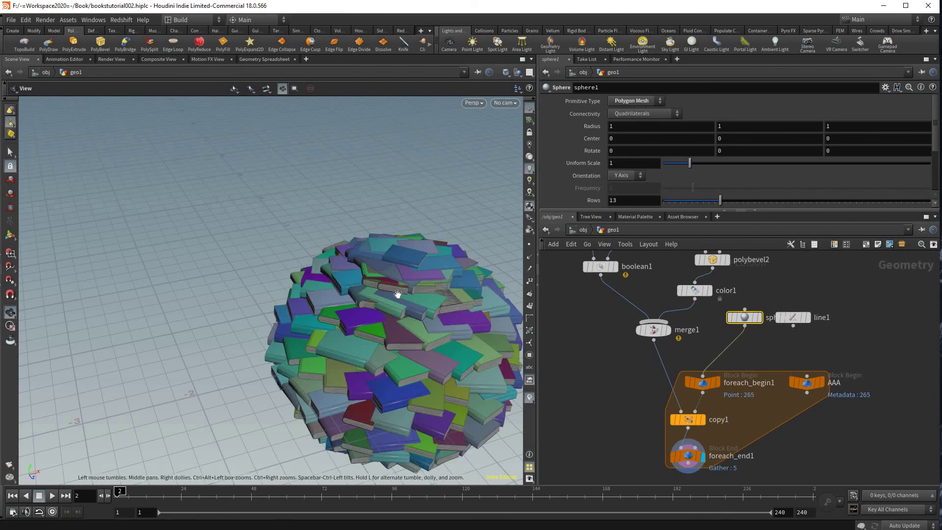
pyautogui.scroll(5, 399, 299)
pyautogui.scroll(-5, 404, 317)
pyautogui.moveTo(404, 318); pyautogui.dragTo(398, 338)
pyautogui.scroll(3, 363, 346)
pyautogui.moveTo(398, 337); pyautogui.dragTo(432, 327, button='middle')
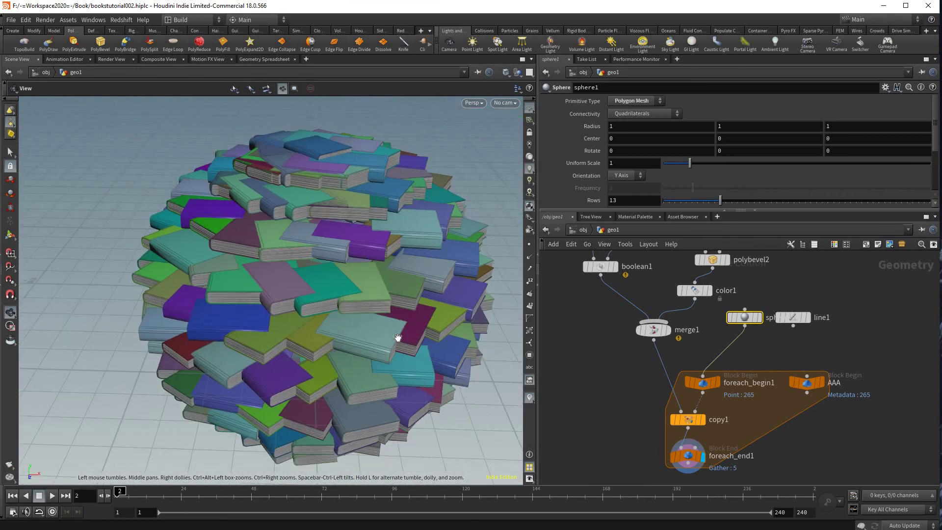